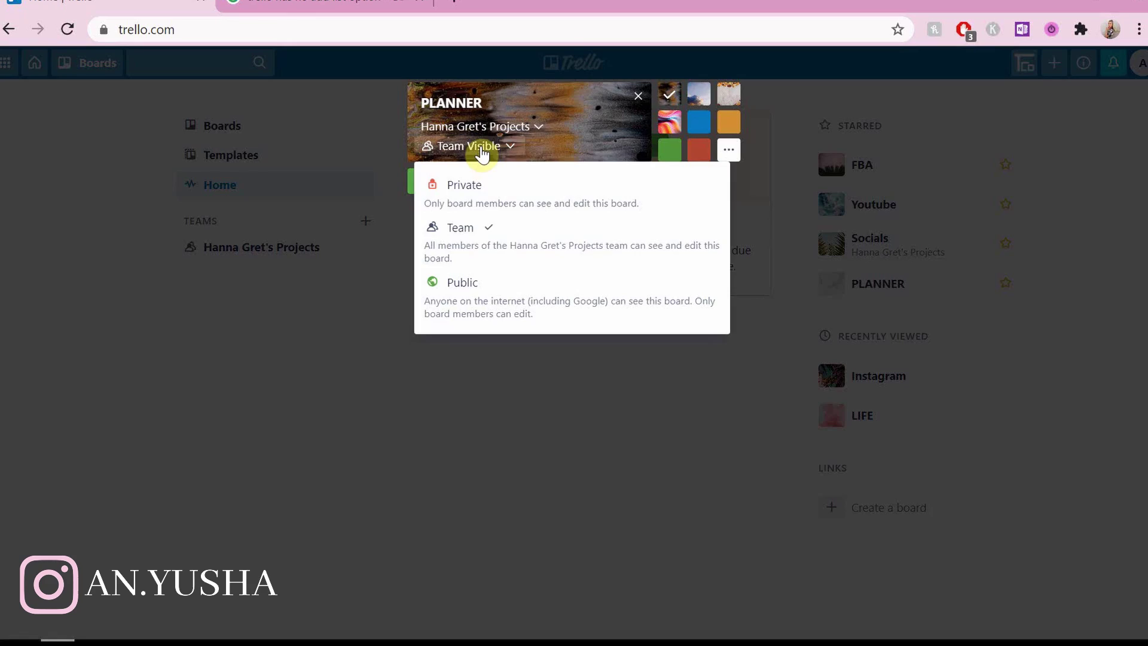
Create the PLANNER board as Private with no team.
{"action": "left_click", "coordinate": [494, 184]}
{"action": "left_click", "coordinate": [482, 125]}
{"action": "left_click", "coordinate": [525, 174]}
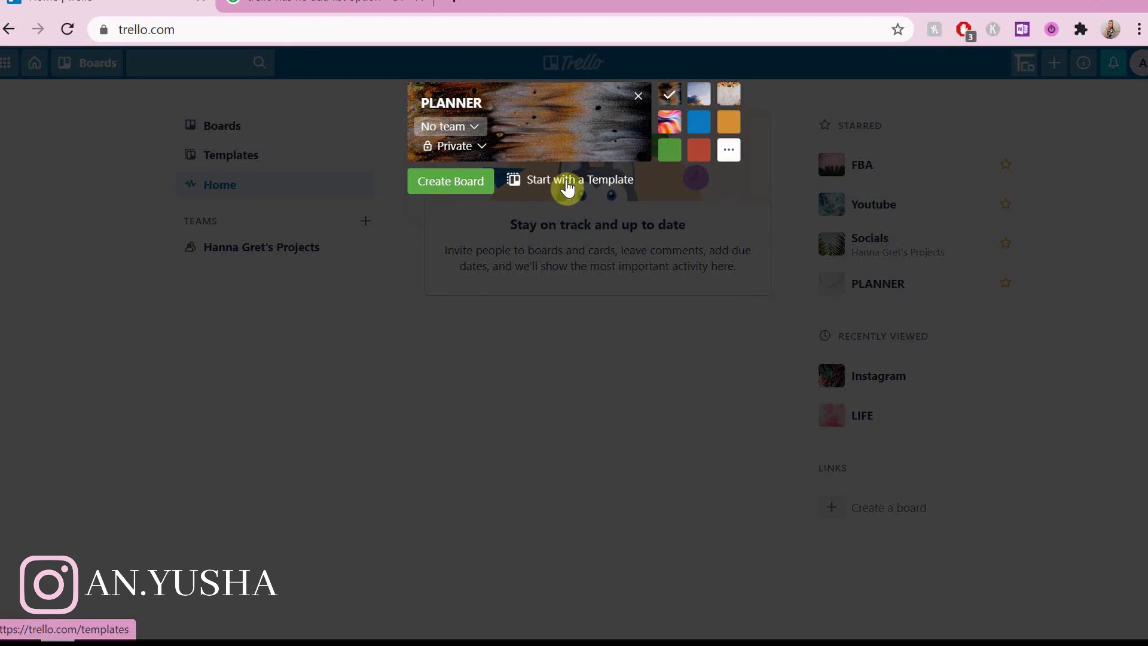
{"action": "left_click", "coordinate": [474, 187]}
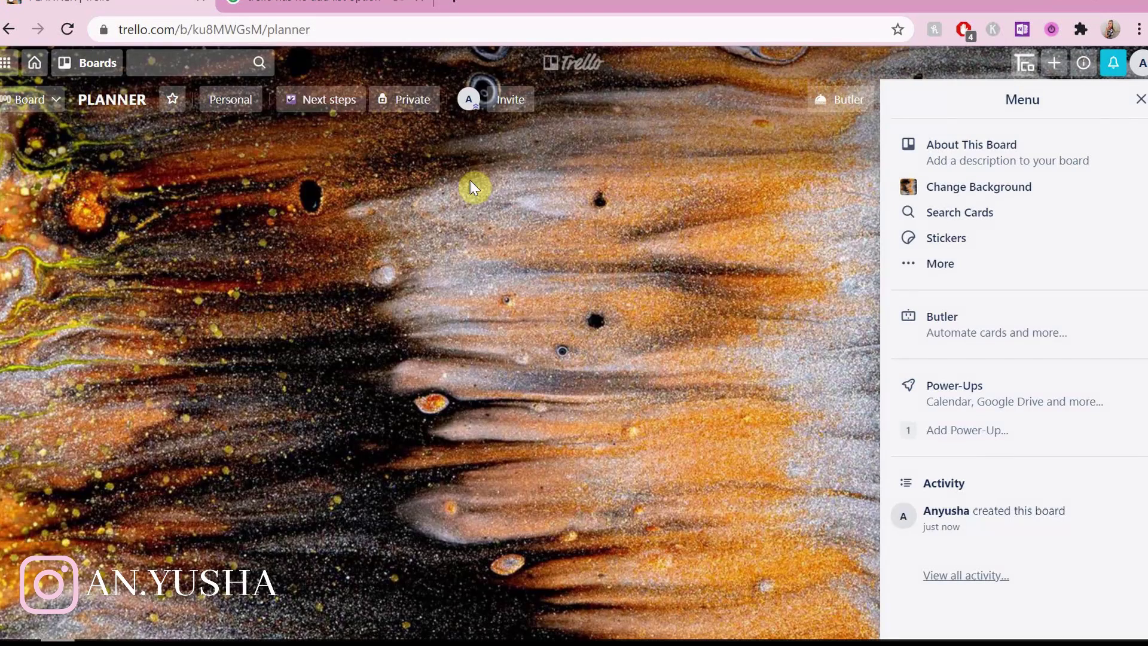
Set a marble stock photo as the board background.
{"action": "left_click", "coordinate": [933, 186]}
{"action": "left_click", "coordinate": [990, 157]}
{"action": "type", "text": "marble"}
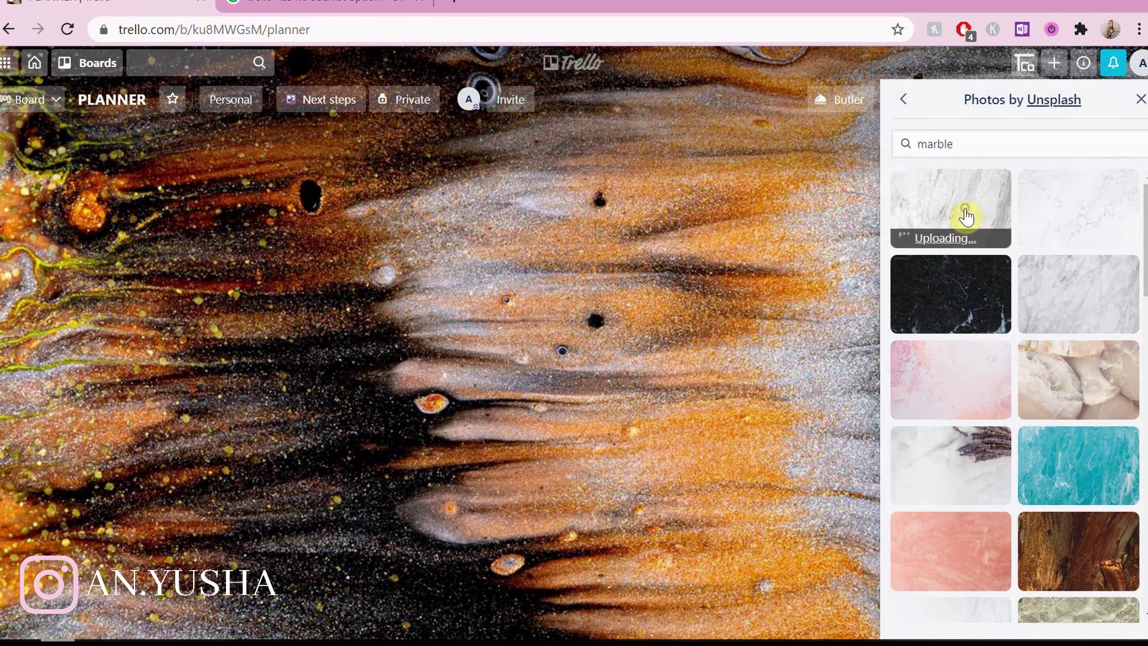
{"action": "left_click", "coordinate": [961, 218]}
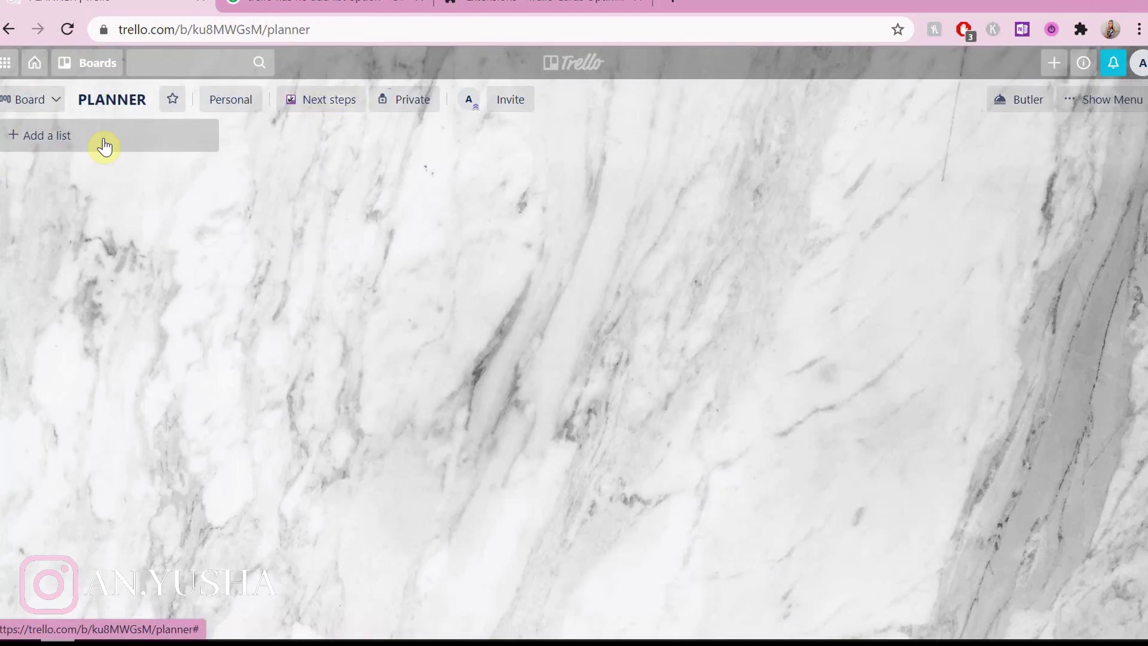
Add the lists TEMPLATES, OTHER, the weekdays, DONE, NEXT WEEK, THIS MONTH and NEXT MONTH.
{"action": "left_click", "coordinate": [104, 144]}
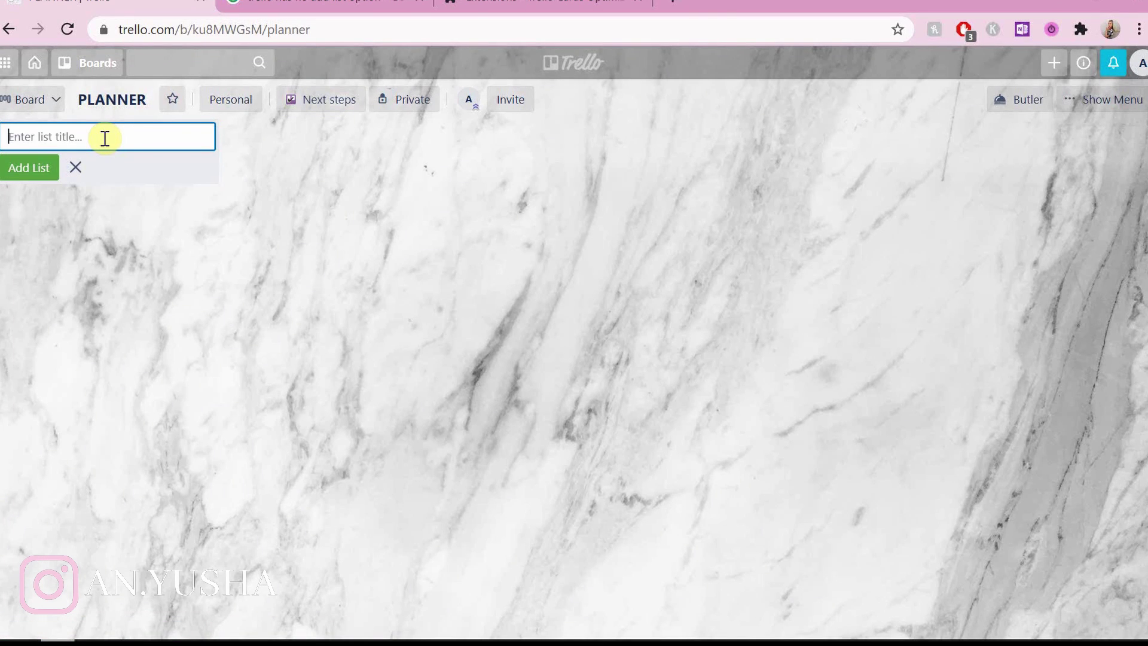
{"action": "type", "text": "TEMPLATES"}
{"action": "key", "text": "Return"}
{"action": "type", "text": "ER"}
{"action": "key", "text": "Return"}
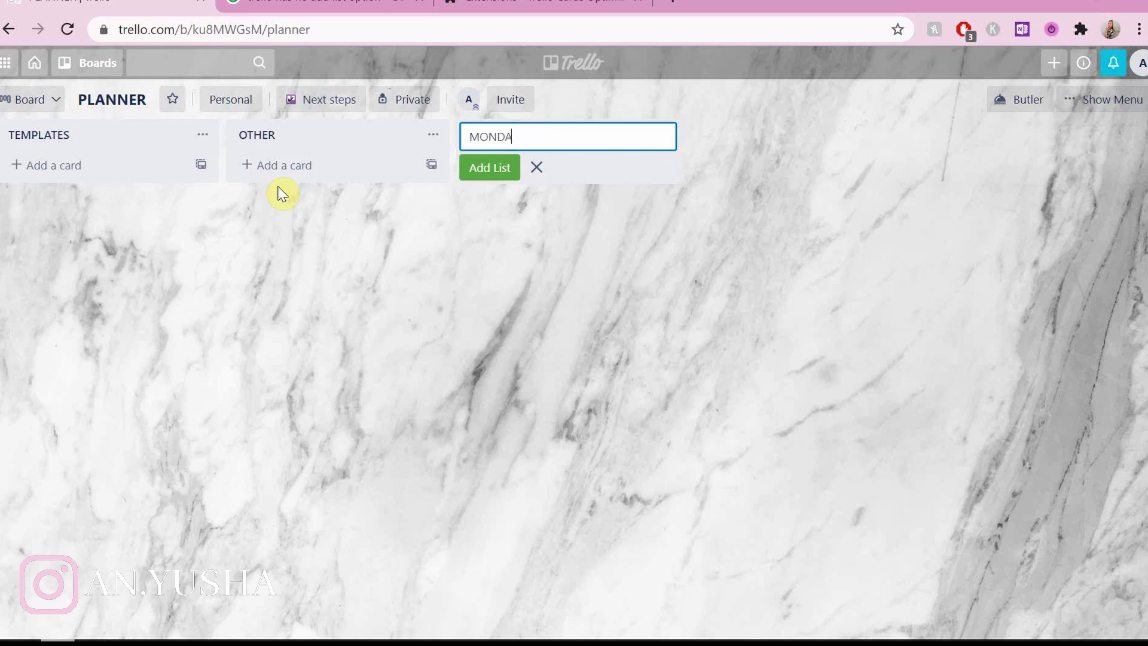
{"action": "type", "text": "Y TUESDAY WEDNESDAY THURSDAY"}
{"action": "key", "text": "Return"}
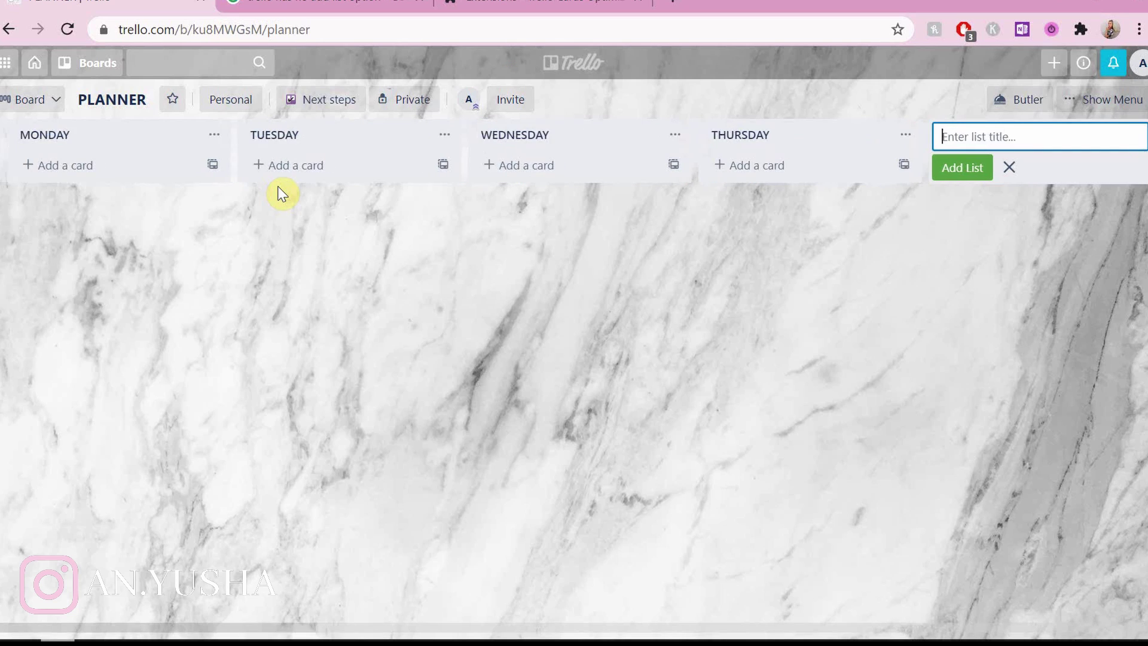
{"action": "type", "text": "FRIDAY"}
{"action": "key", "text": "Return"}
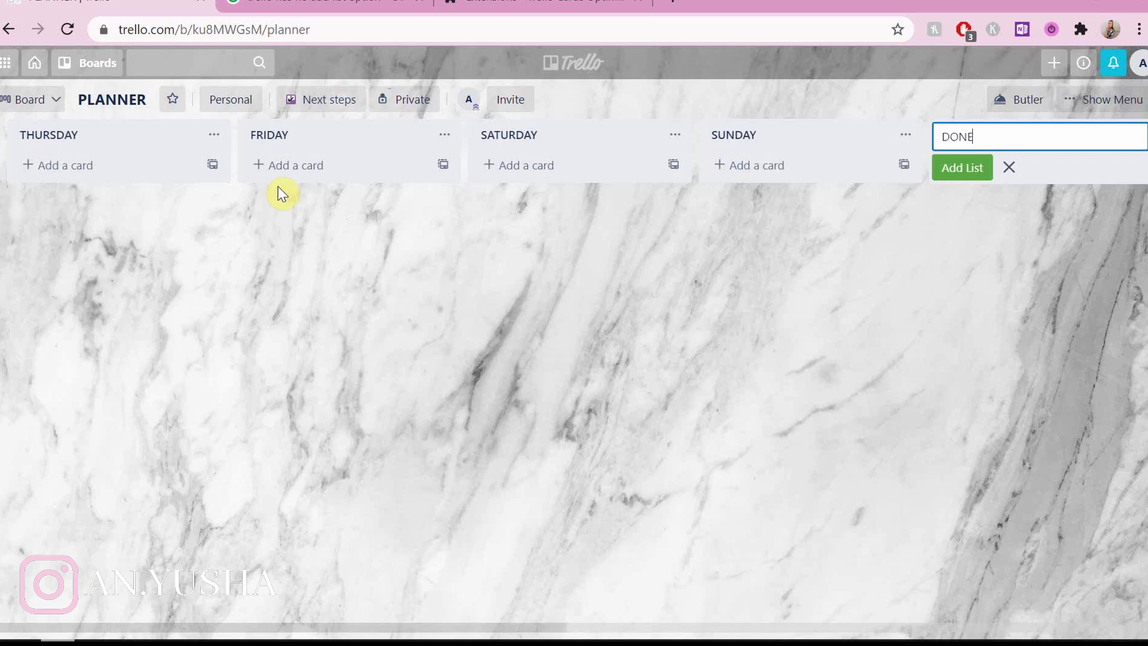
{"action": "key", "text": "Return"}
{"action": "key", "text": "Return"}
{"action": "type", "text": "T"}
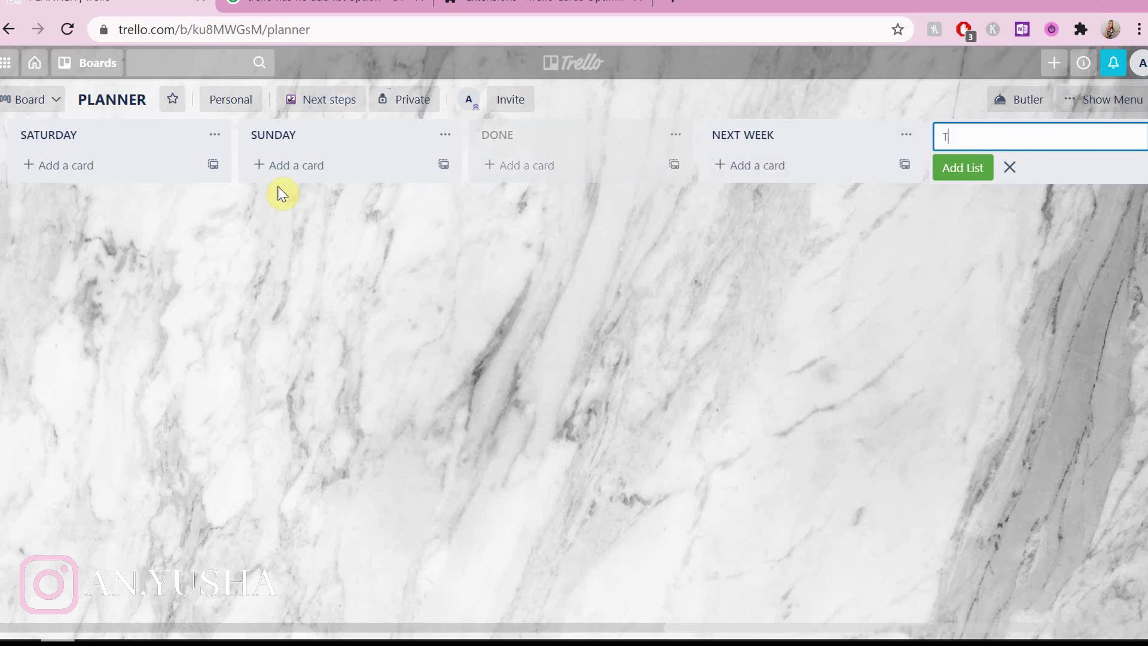
{"action": "type", "text": "HIS MONTH"}
{"action": "key", "text": "Return"}
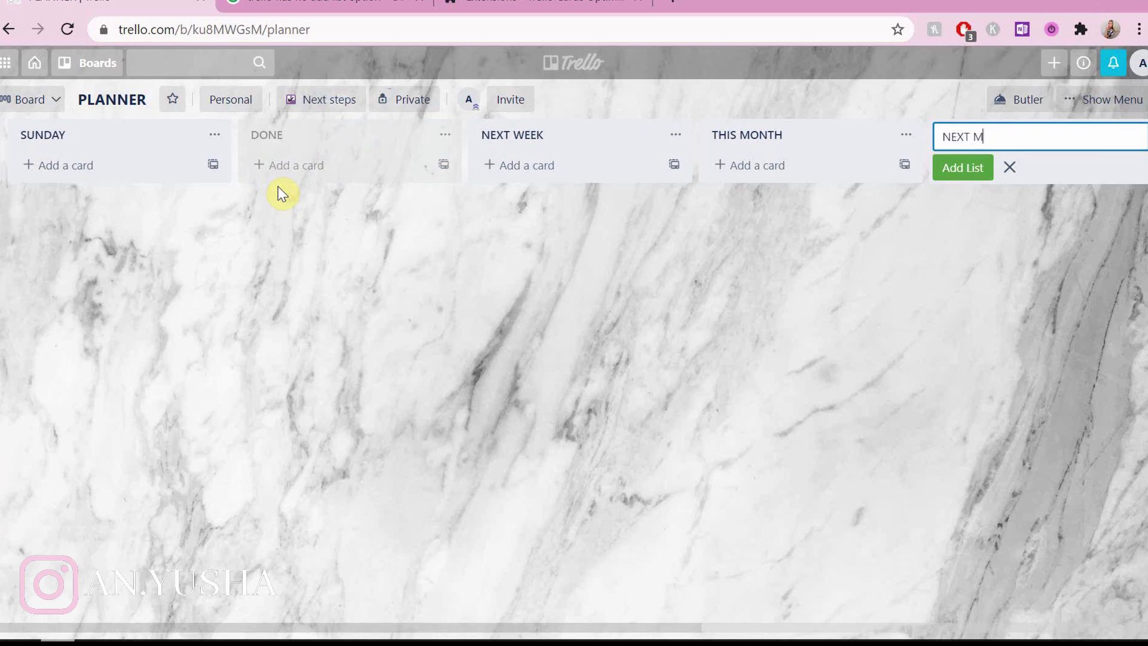
{"action": "type", "text": "ONTH"}
{"action": "key", "text": "Return"}
{"action": "type", "text": "SOMEDAY"}
{"action": "key", "text": "Return"}
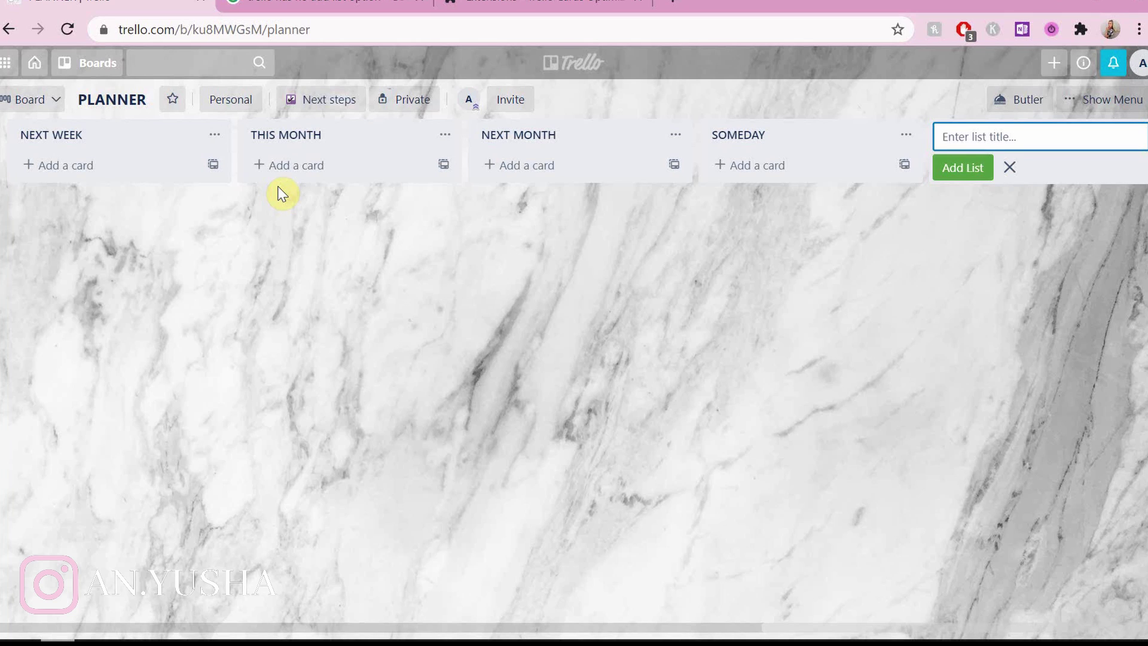
Add MORNING ROUTINE through QUARTERLY REVIEW cards to the TEMPLATES list.
{"action": "left_click", "coordinate": [1010, 169]}
{"action": "scroll", "coordinate": [741, 258], "scroll_direction": "left", "scroll_amount": 10}
{"action": "scroll", "coordinate": [308, 244], "scroll_direction": "left", "scroll_amount": 5}
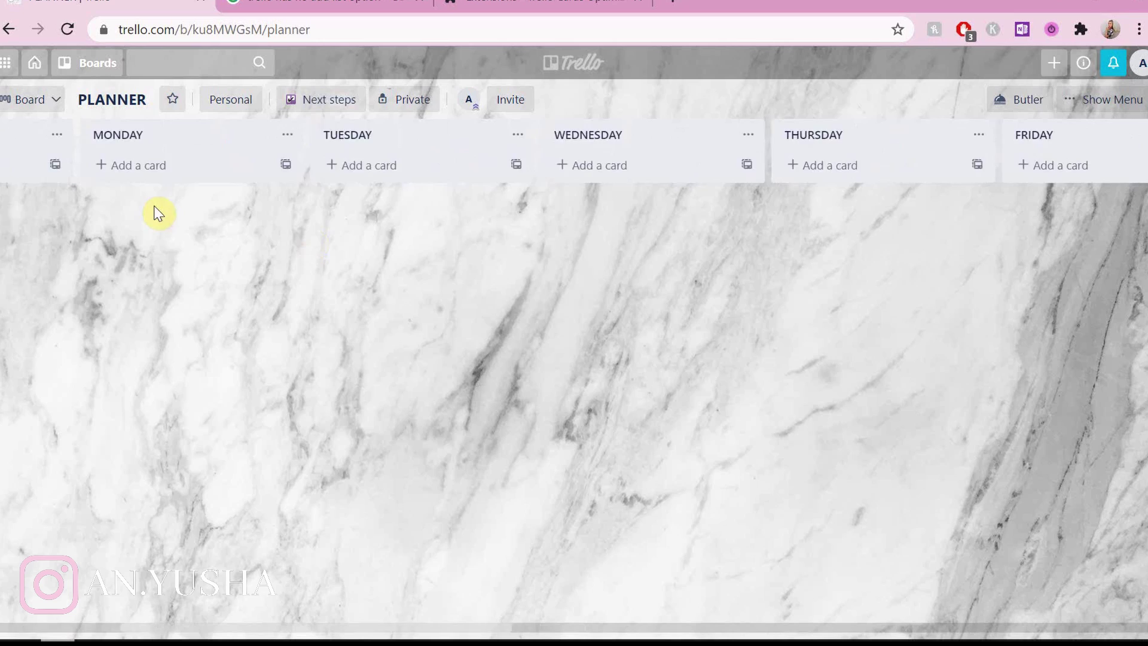
{"action": "scroll", "coordinate": [153, 213], "scroll_direction": "left", "scroll_amount": 4}
{"action": "left_click", "coordinate": [82, 164]}
{"action": "type", "text": "MORNI"}
{"action": "key", "text": "Return"}
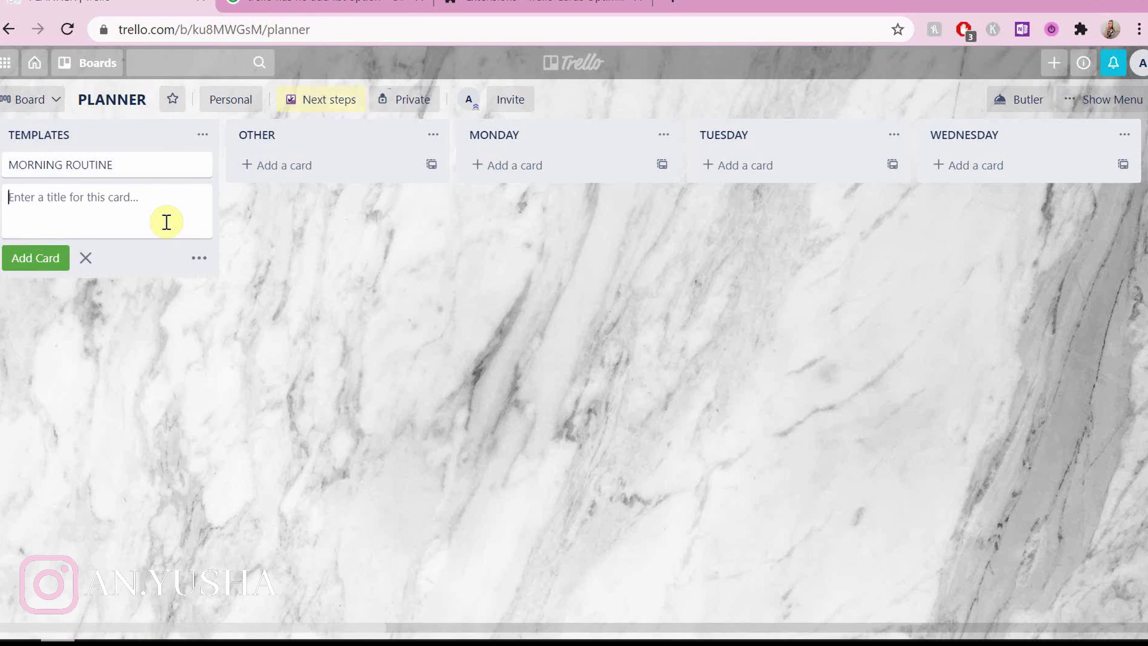
{"action": "type", "text": "NIGHT ROUTINE WEEKLY REVIEW MONTHLY REVIEW QUARTERLY"}
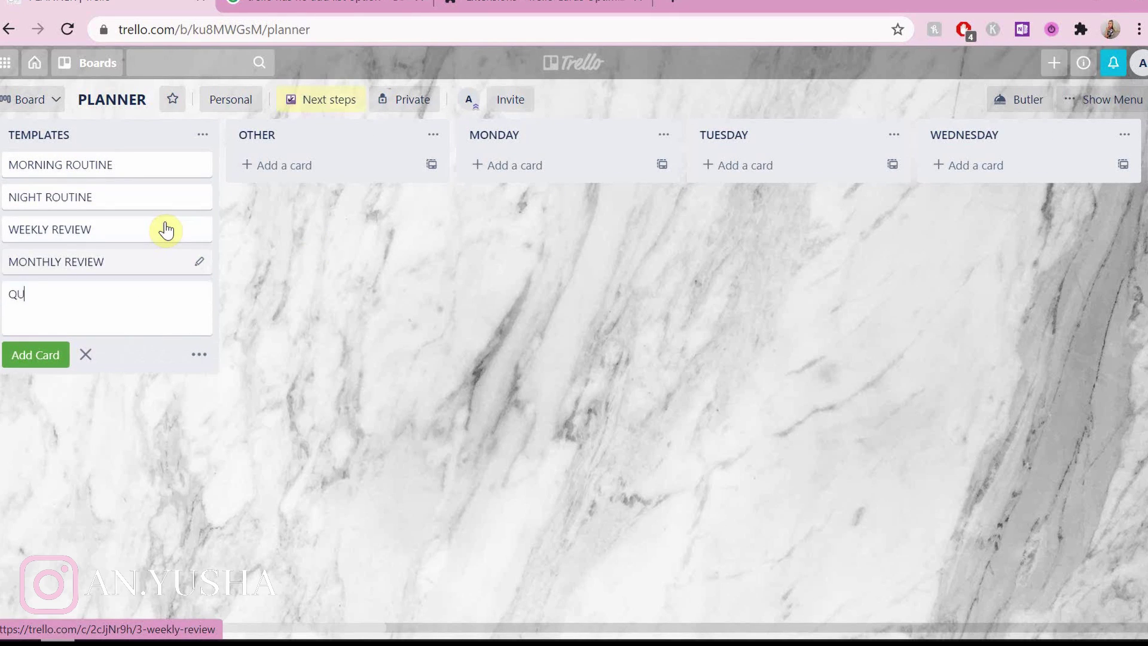
{"action": "type", "text": " REVIEW"}
{"action": "key", "text": "Return"}
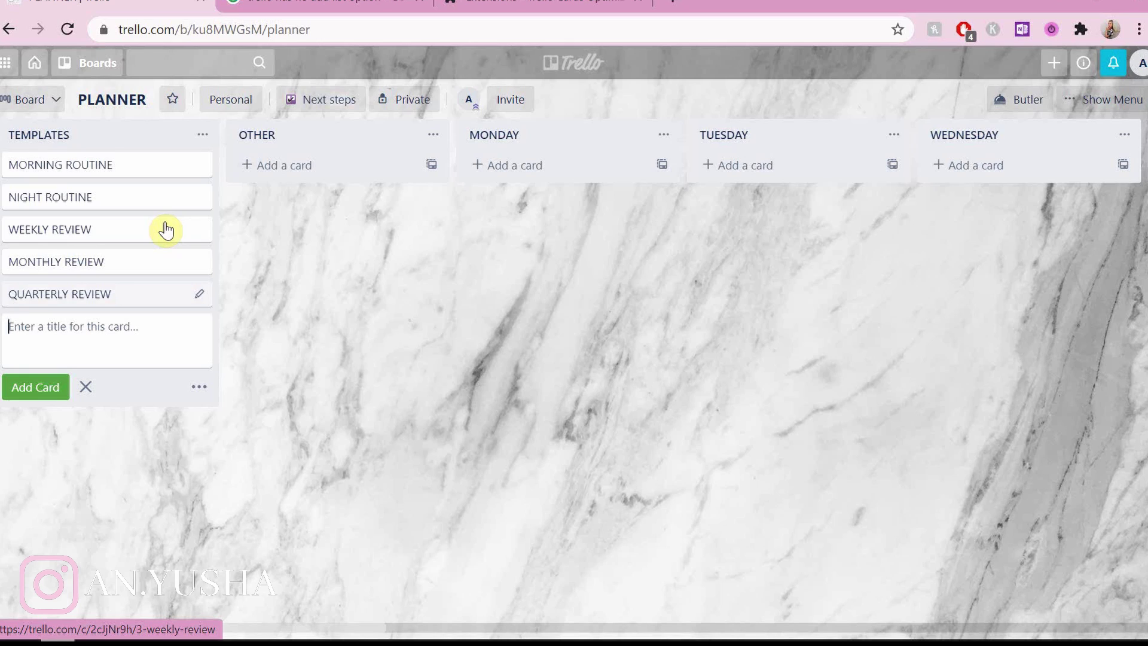
Add GOALS FOR THE WEEK, MONTH and YEAR, WISHLIST and NOTES cards to OTHER.
{"action": "left_click", "coordinate": [260, 169]}
{"action": "type", "text": "GOALS FOR THE MO"}
{"action": "key", "text": "Return"}
{"action": "type", "text": "GOL"}
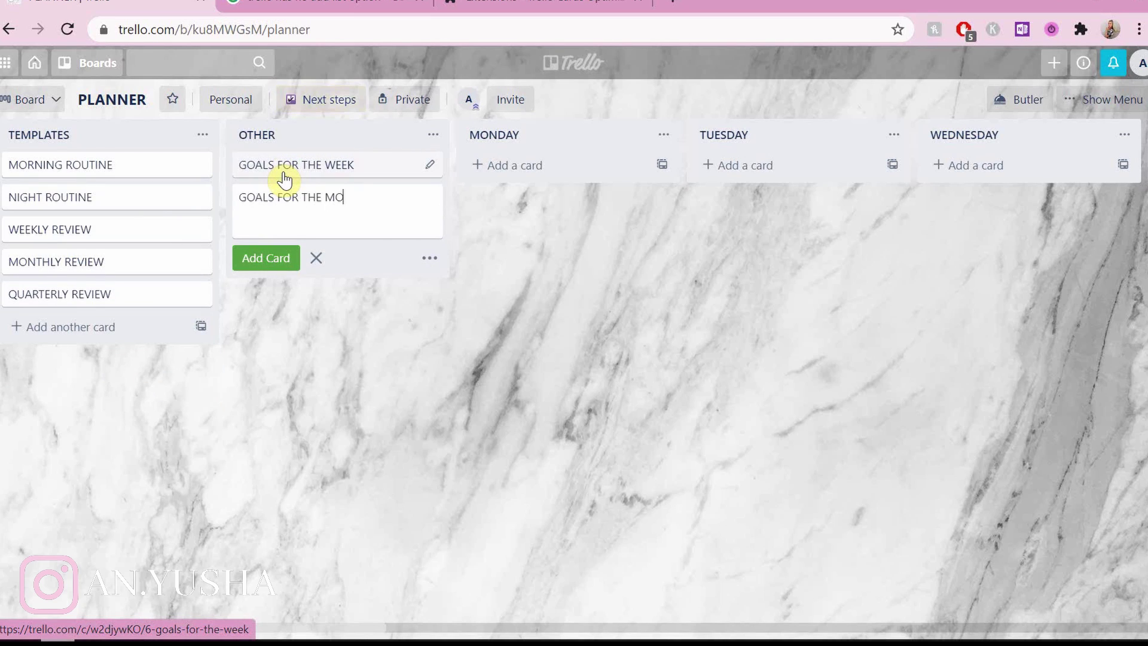
{"action": "type", "text": "NTH"}
{"action": "type", "text": "GOALS FOR THE HE"}
{"action": "key", "text": "Return"}
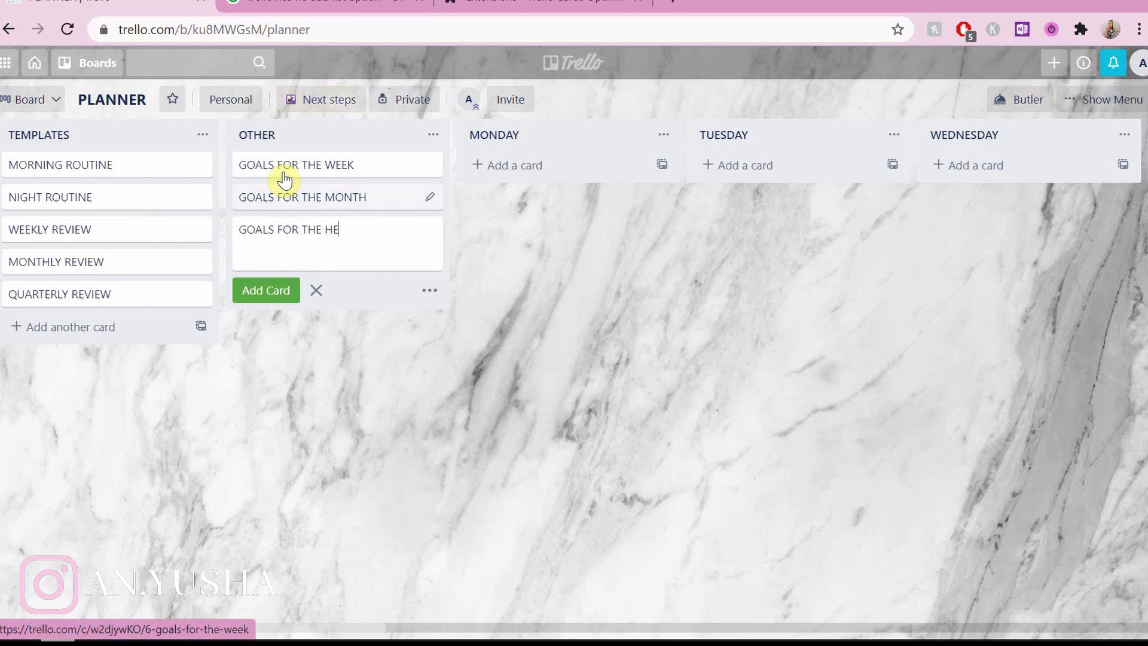
{"action": "key", "text": "BackSpace"}
{"action": "key", "text": "BackSpace"}
{"action": "type", "text": "YEAR"}
{"action": "key", "text": "Return"}
{"action": "type", "text": "WISH"}
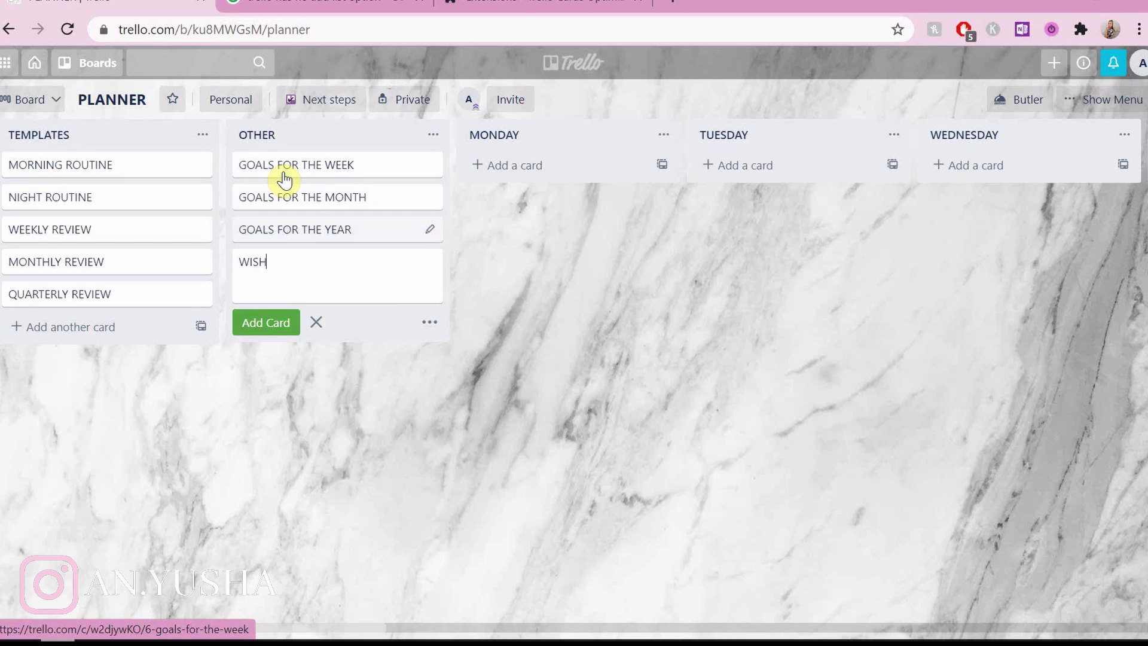
{"action": "type", "text": "LIST"}
{"action": "key", "text": "Return"}
{"action": "type", "text": "ES"}
{"action": "key", "text": "Return"}
{"action": "type", "text": "HABIT TRACKER"}
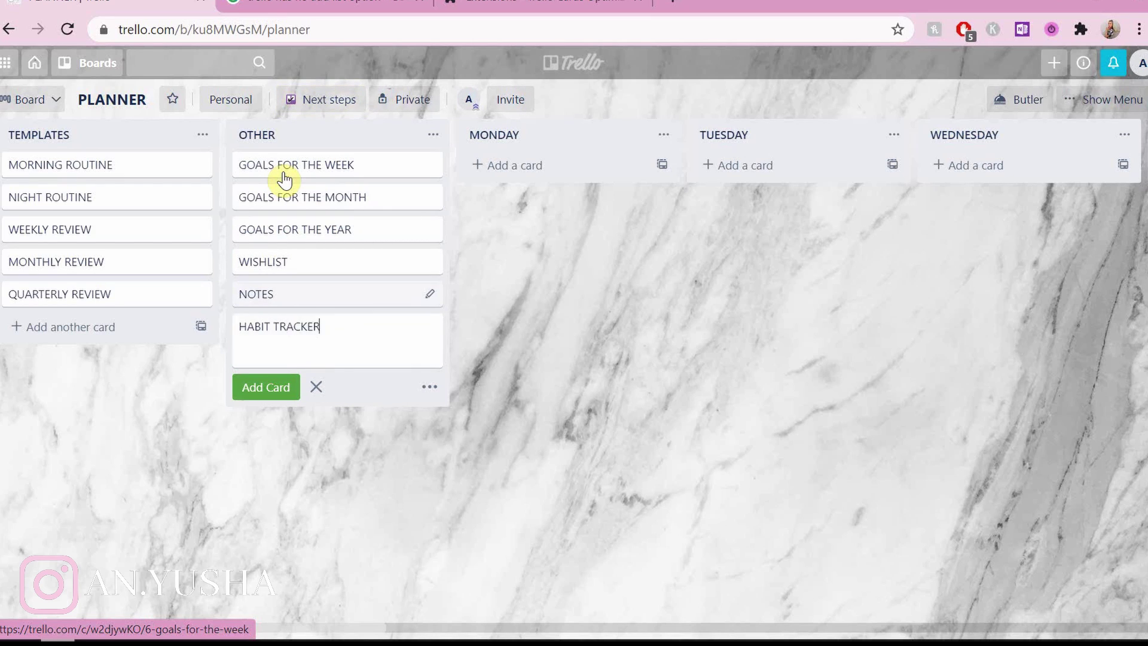
Add HABIT TRACKER and CONSTANT TO-DO'S to OTHER, then bring up the MORNING ROUTINE card.
{"action": "key", "text": "Return"}
{"action": "type", "text": "CONSTANT TO-D"}
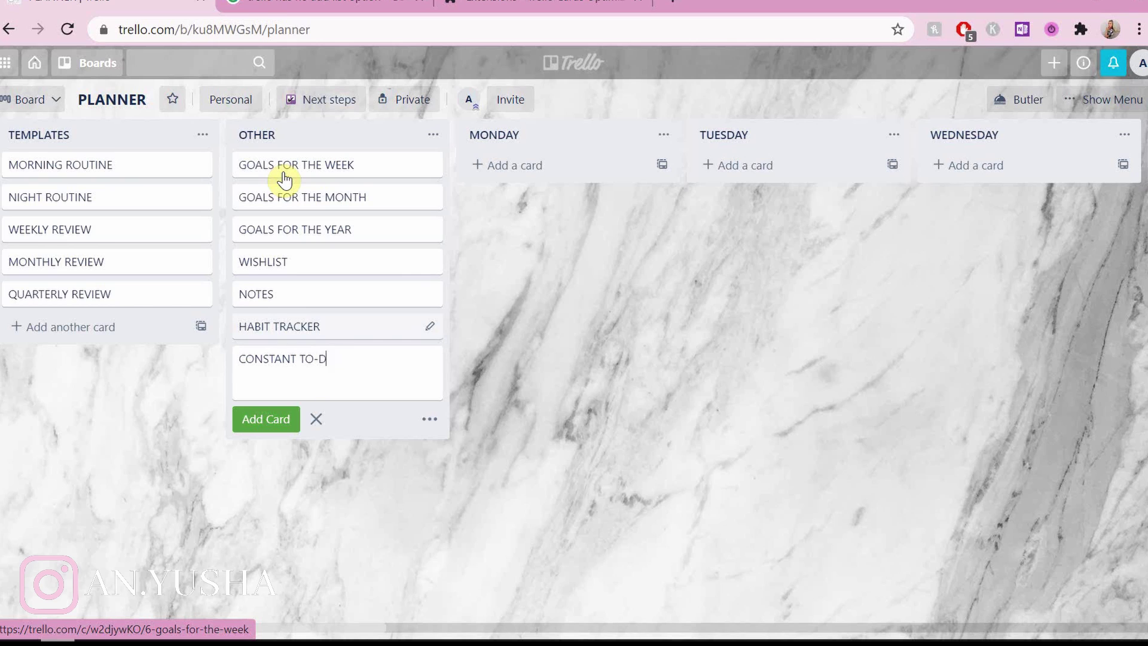
{"action": "type", "text": "O'S"}
{"action": "key", "text": "Return"}
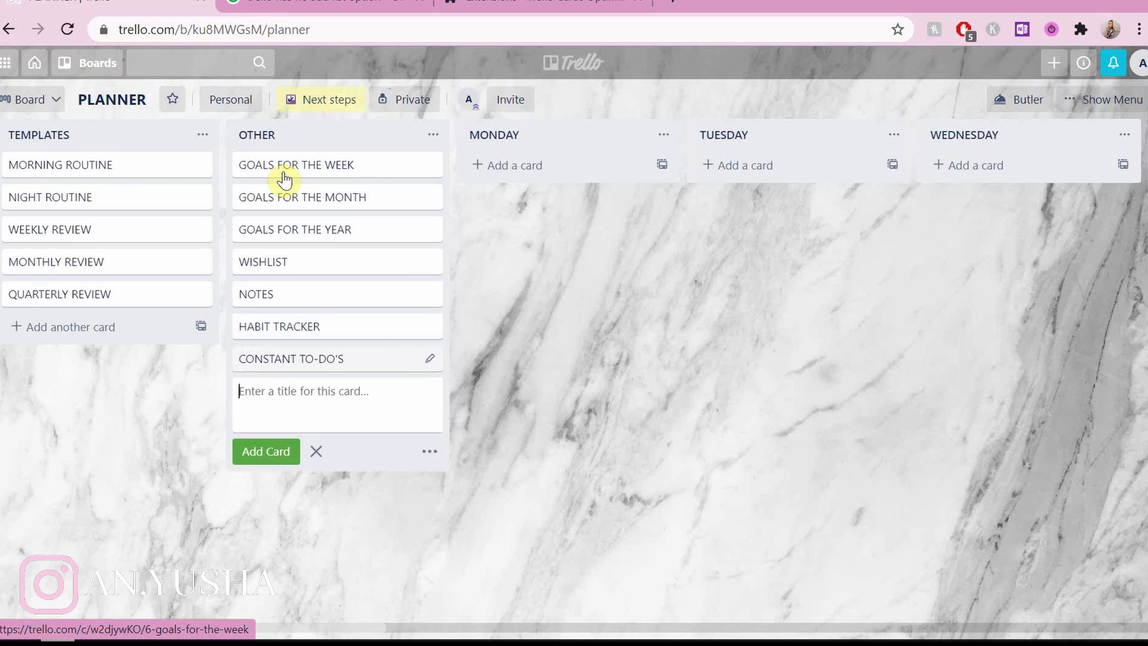
{"action": "key", "text": "Escape"}
{"action": "left_click", "coordinate": [165, 171]}
Give MORNING ROUTINE its template image as a full-size cover with white title text.
{"action": "left_click", "coordinate": [812, 346]}
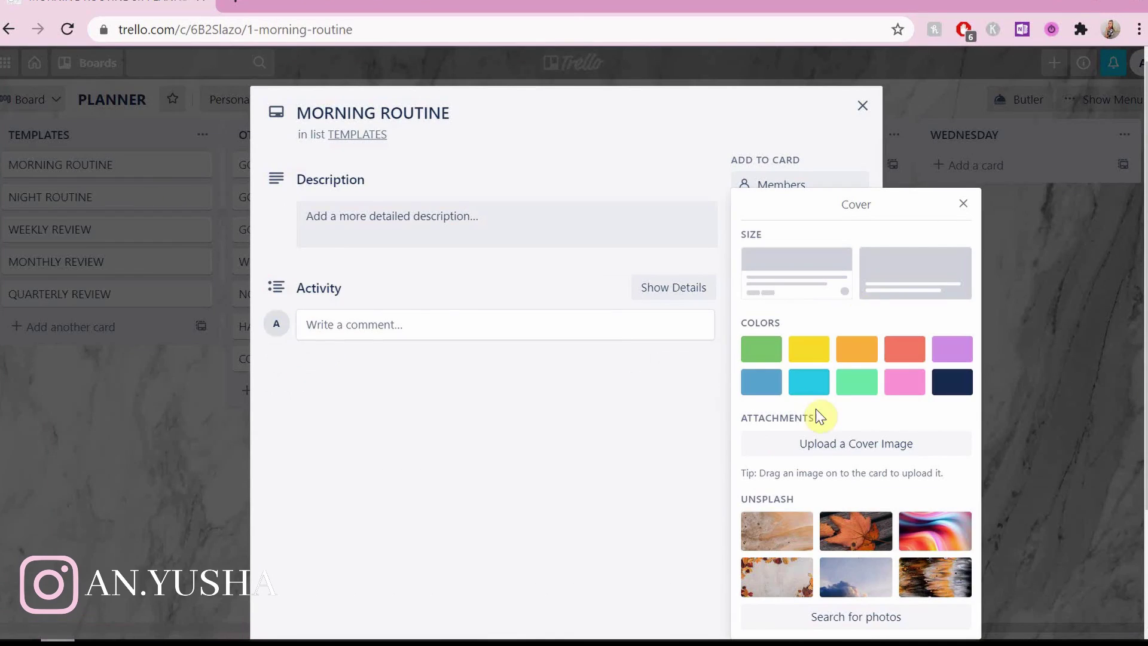
{"action": "left_click", "coordinate": [825, 441]}
{"action": "scroll", "coordinate": [561, 130], "scroll_direction": "down", "scroll_amount": 1}
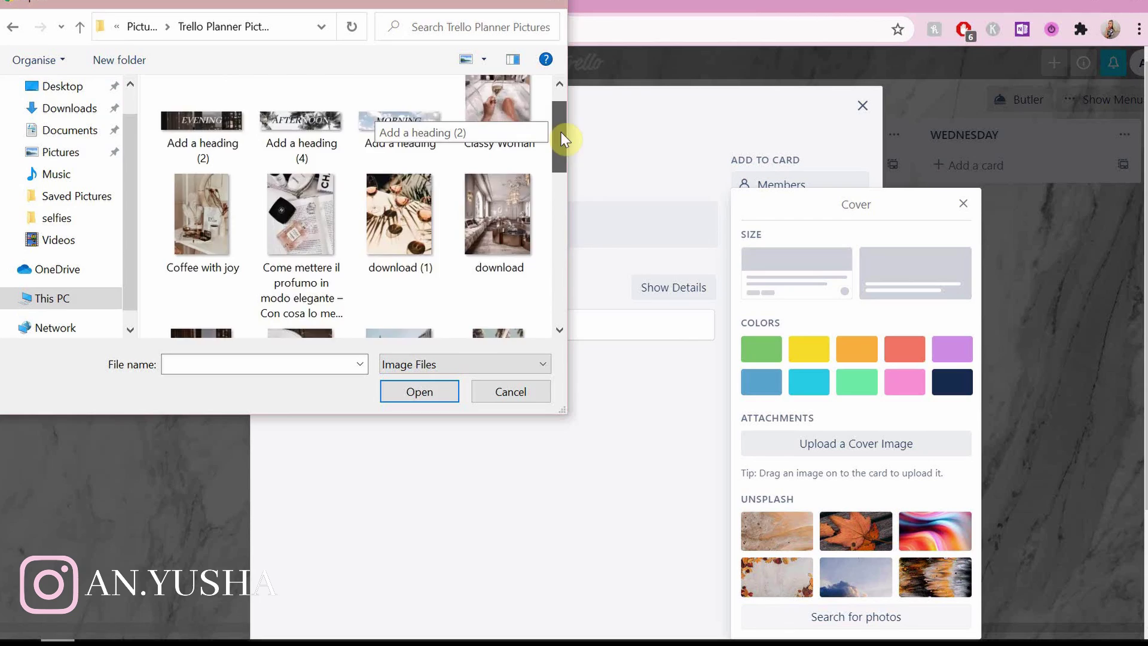
{"action": "left_click_drag", "start_coordinate": [562, 135], "coordinate": [556, 236]}
{"action": "left_click_drag", "start_coordinate": [429, 1], "coordinate": [512, 16]}
{"action": "double_click", "coordinate": [580, 305]}
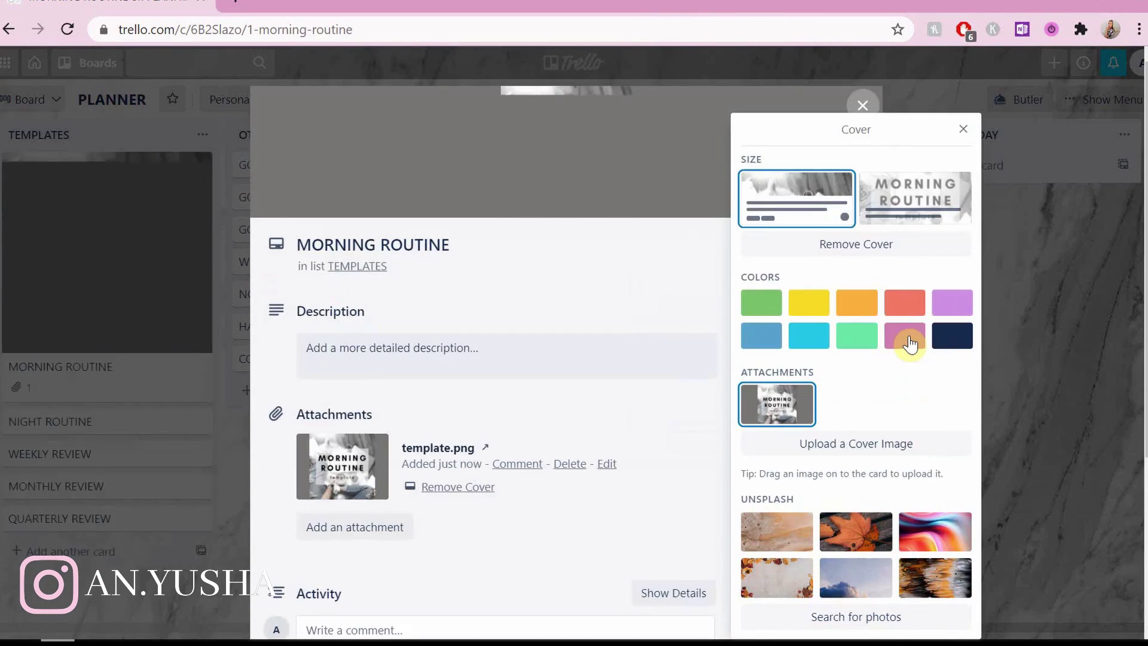
{"action": "left_click", "coordinate": [911, 199]}
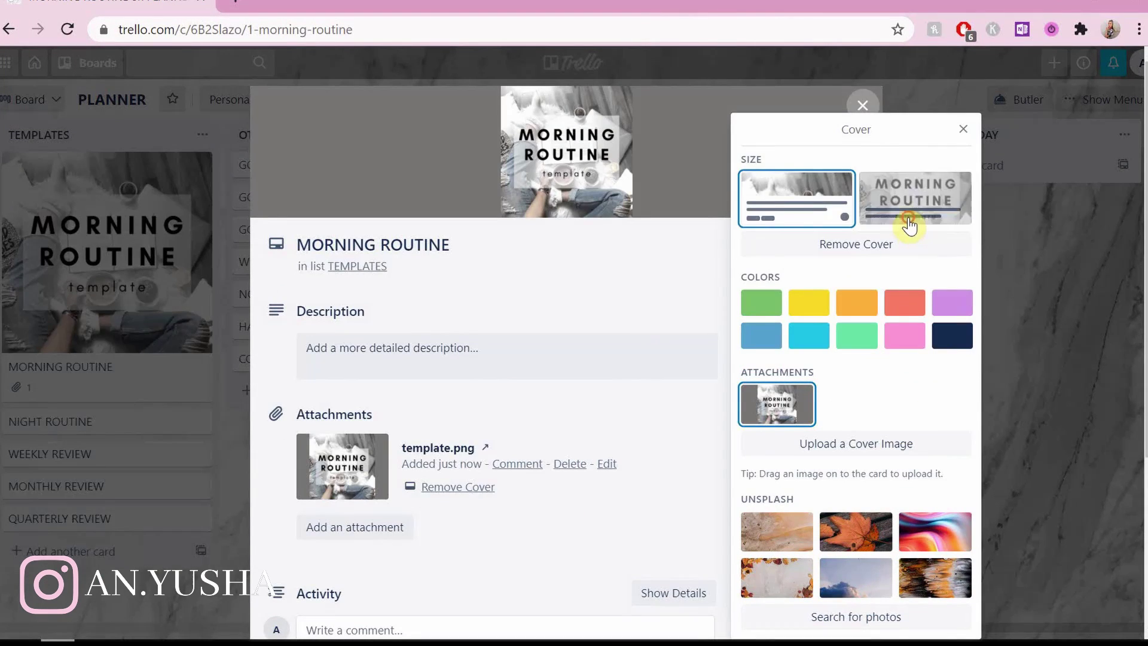
{"action": "left_click", "coordinate": [782, 275]}
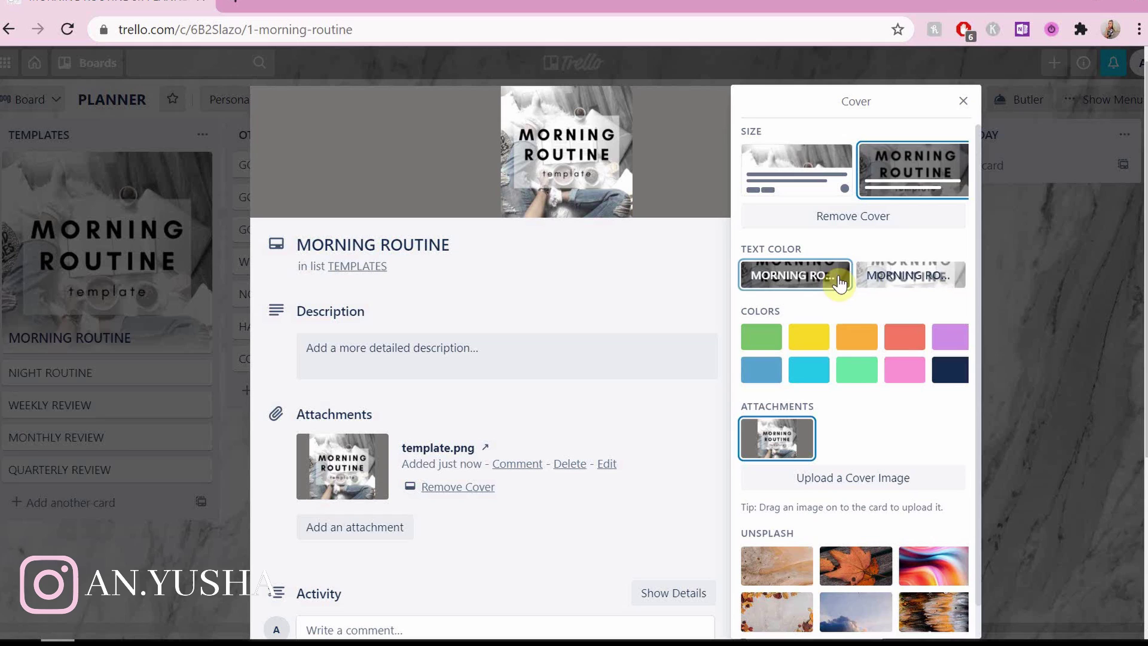
{"action": "left_click", "coordinate": [886, 280]}
{"action": "scroll", "coordinate": [826, 360], "scroll_direction": "down", "scroll_amount": 1}
{"action": "left_click", "coordinate": [623, 324]}
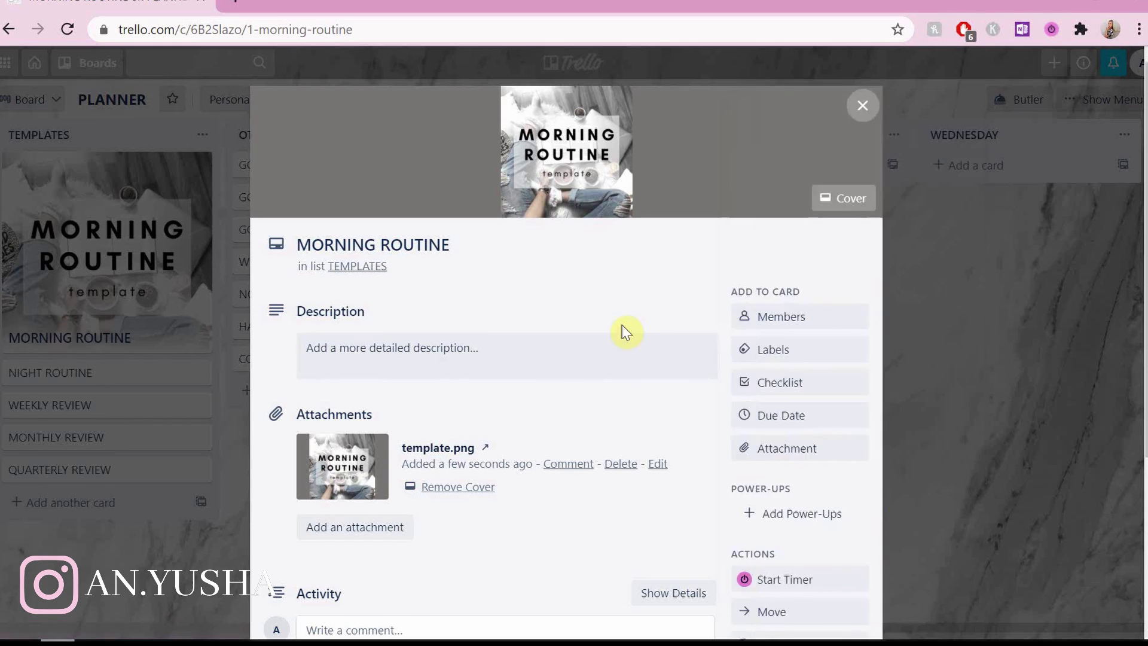
{"action": "scroll", "coordinate": [623, 325], "scroll_direction": "down", "scroll_amount": 3}
Add a checklist with Glass of water, Breakfast, Stretching and Skincare, then close the card.
{"action": "left_click", "coordinate": [820, 168]}
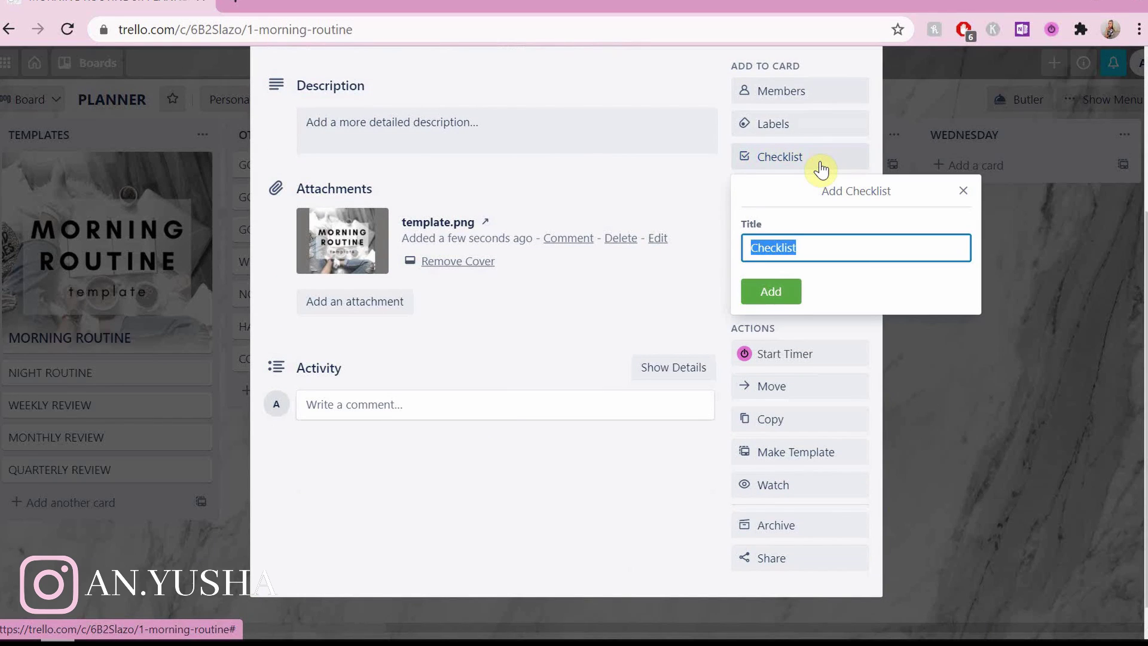
{"action": "key", "text": "Return"}
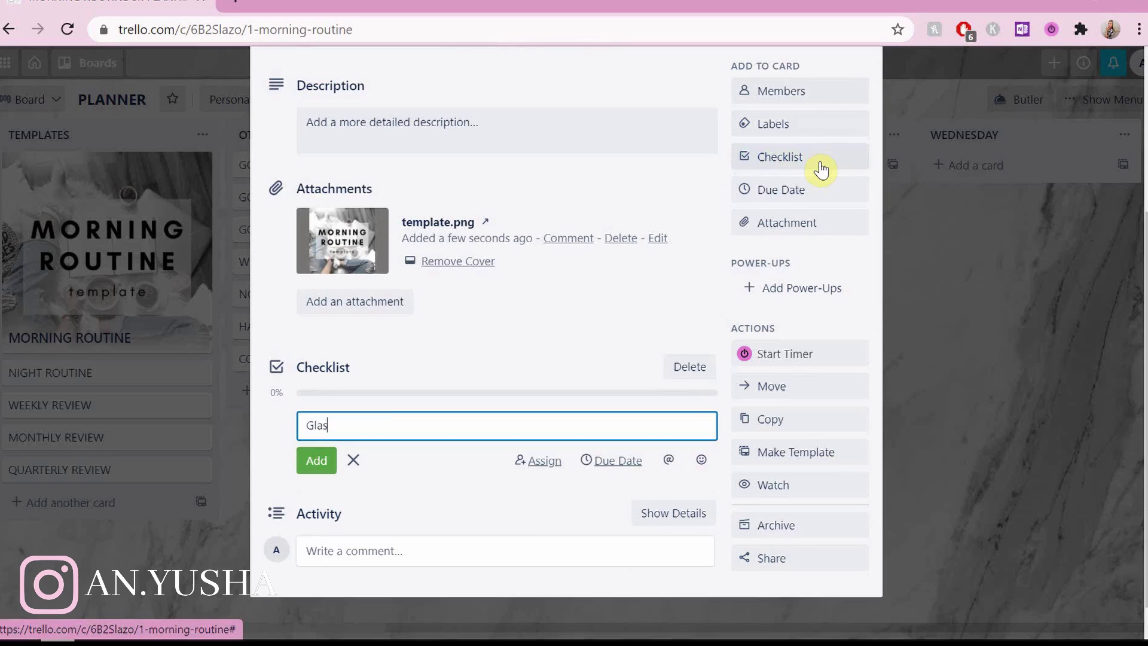
{"action": "type", "text": "Glass of water"}
{"action": "key", "text": "Return"}
{"action": "type", "text": "Bi"}
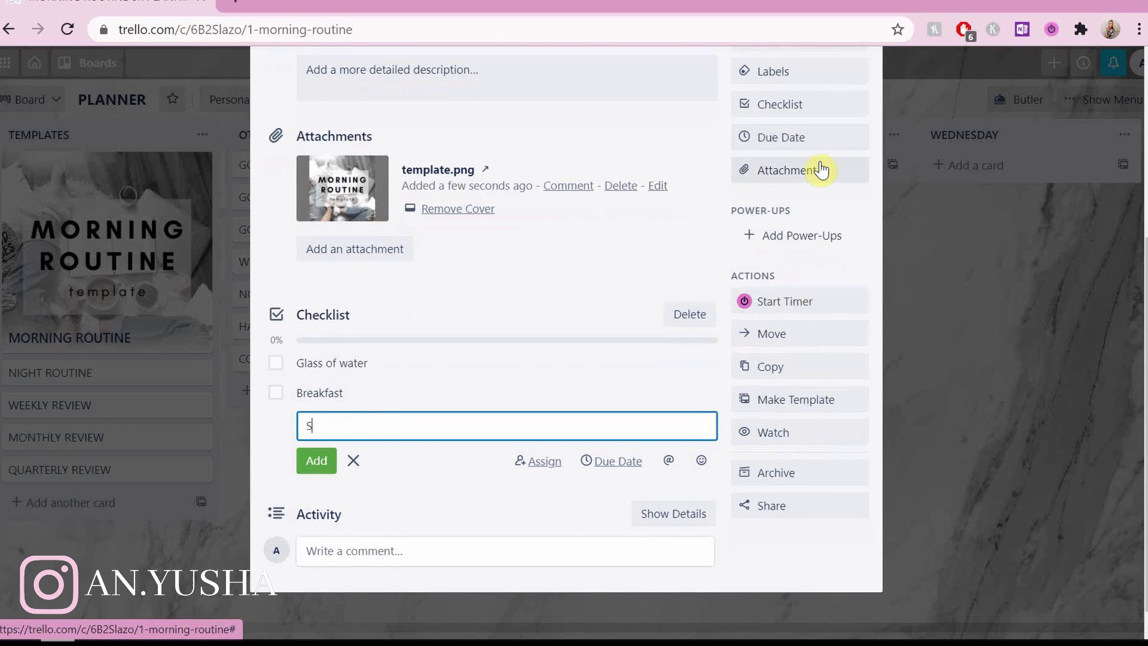
{"action": "type", "text": "tretching"}
{"action": "key", "text": "Return"}
{"action": "type", "text": "Skincare"}
{"action": "key", "text": "Return"}
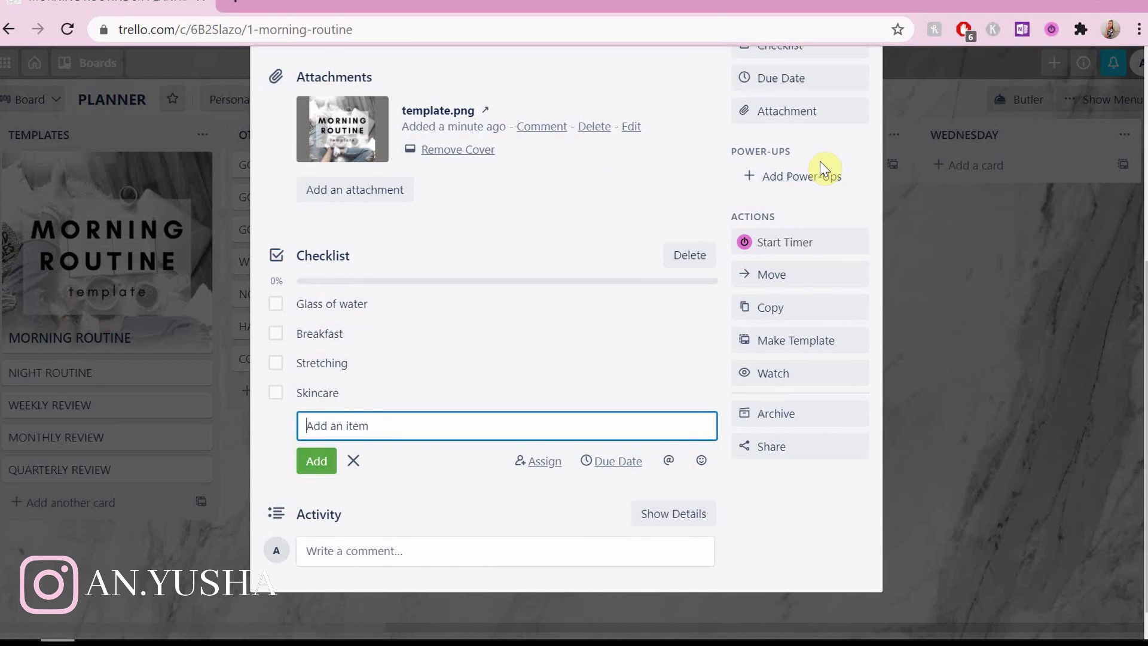
{"action": "key", "text": "Escape"}
{"action": "left_click", "coordinate": [987, 449]}
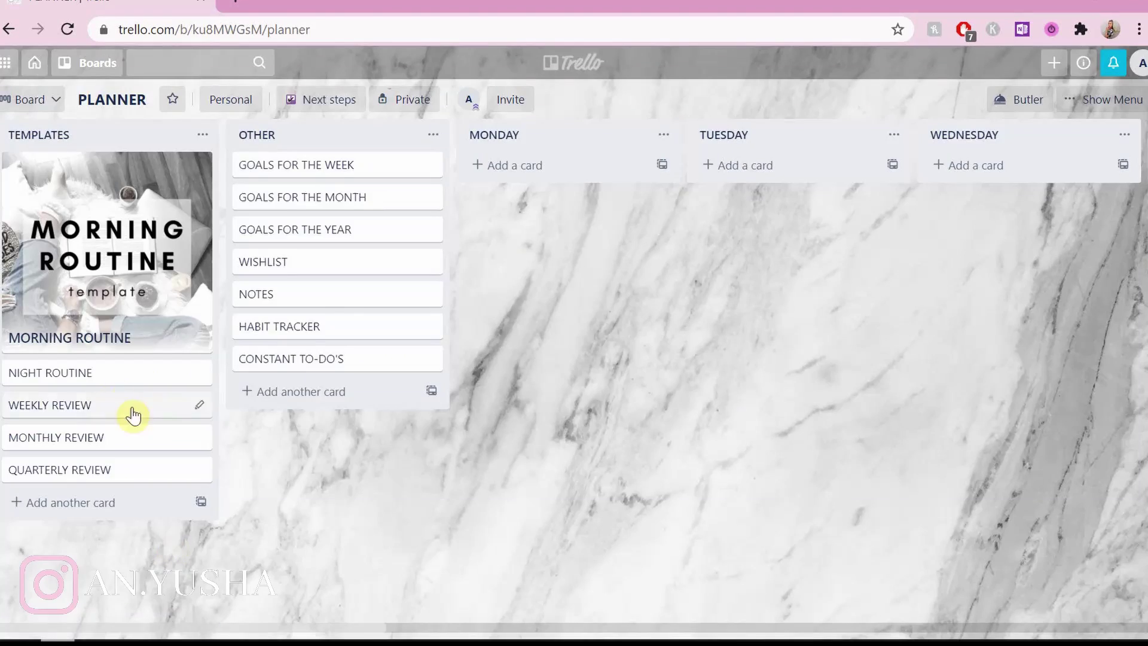
Give the NIGHT ROUTINE card its Night Routine template image as cover.
{"action": "left_click", "coordinate": [90, 372]}
{"action": "left_click", "coordinate": [771, 350]}
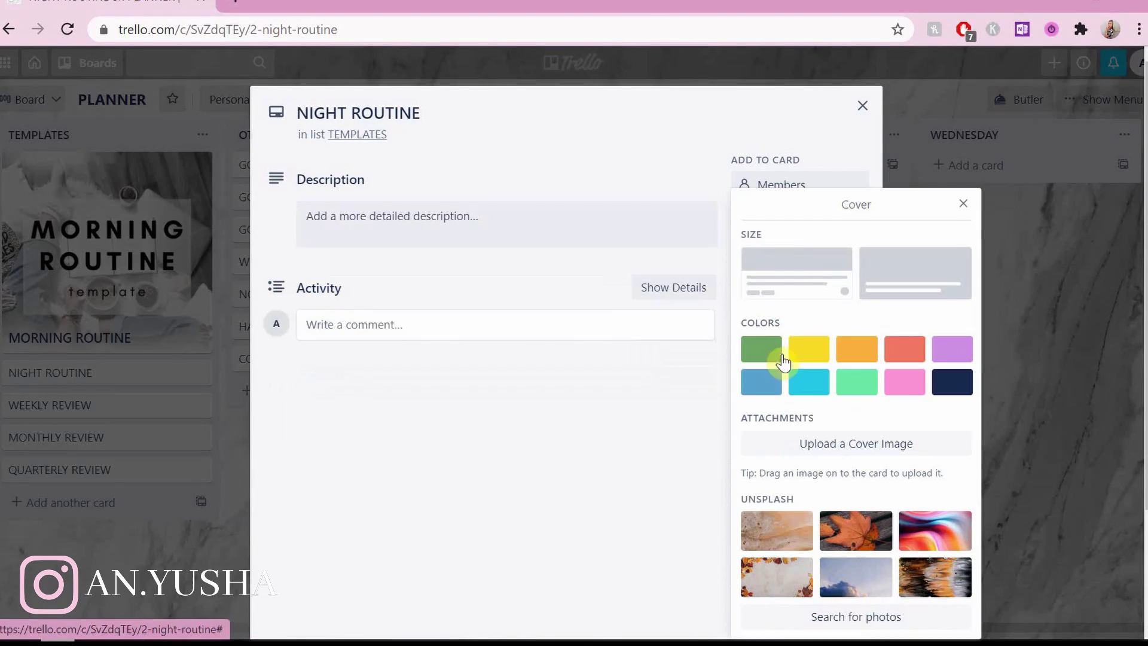
{"action": "left_click", "coordinate": [807, 440]}
{"action": "left_click_drag", "start_coordinate": [641, 135], "coordinate": [639, 300]}
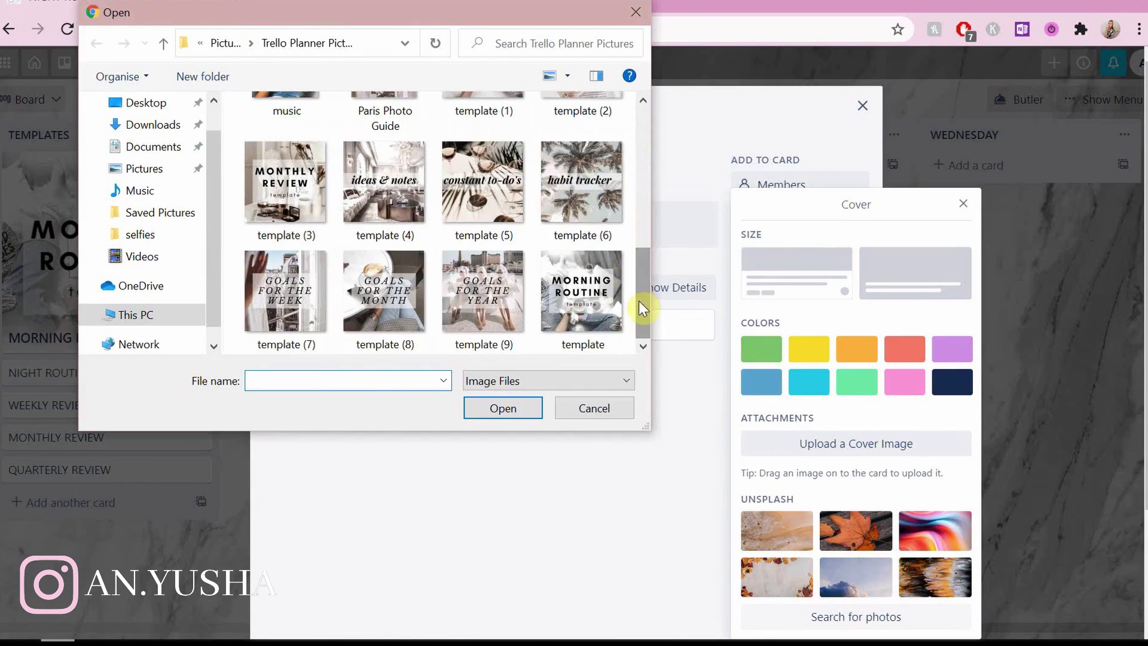
{"action": "double_click", "coordinate": [409, 268]}
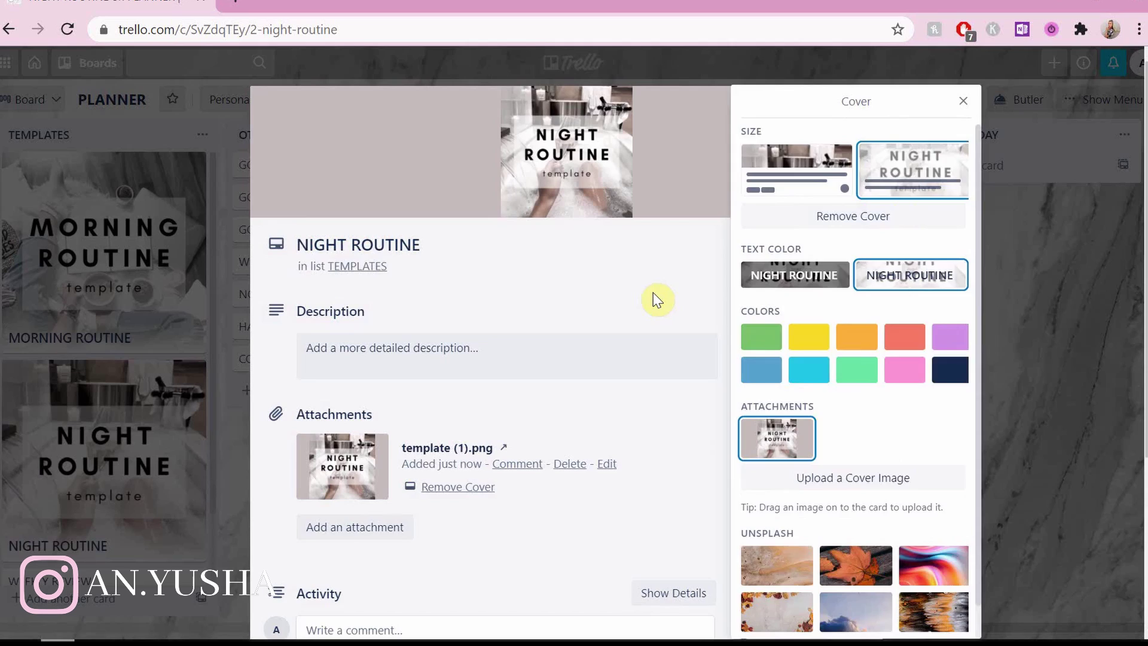
{"action": "left_click", "coordinate": [653, 293]}
Add a checklist: 10 Minute tidy up, Skincare, Plan for tomorrow, Take supplements, Read 5 pages.
{"action": "left_click", "coordinate": [795, 290]}
{"action": "key", "text": "Return"}
{"action": "type", "text": "10 Minute tiy"}
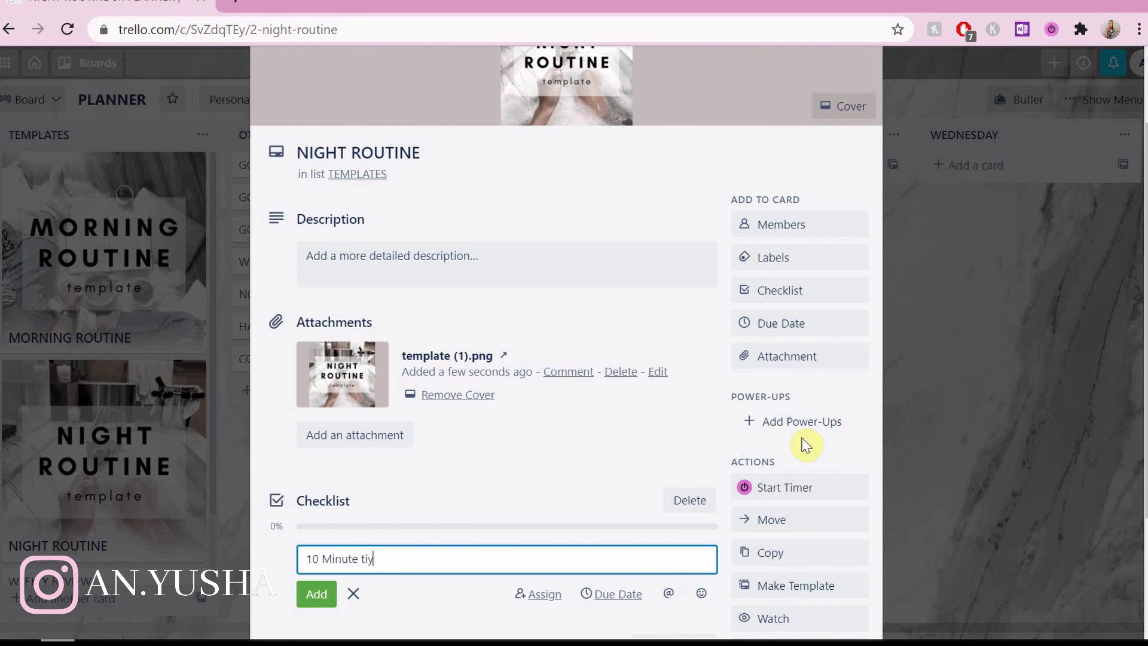
{"action": "type", "text": "dy up"}
{"action": "key", "text": "Return"}
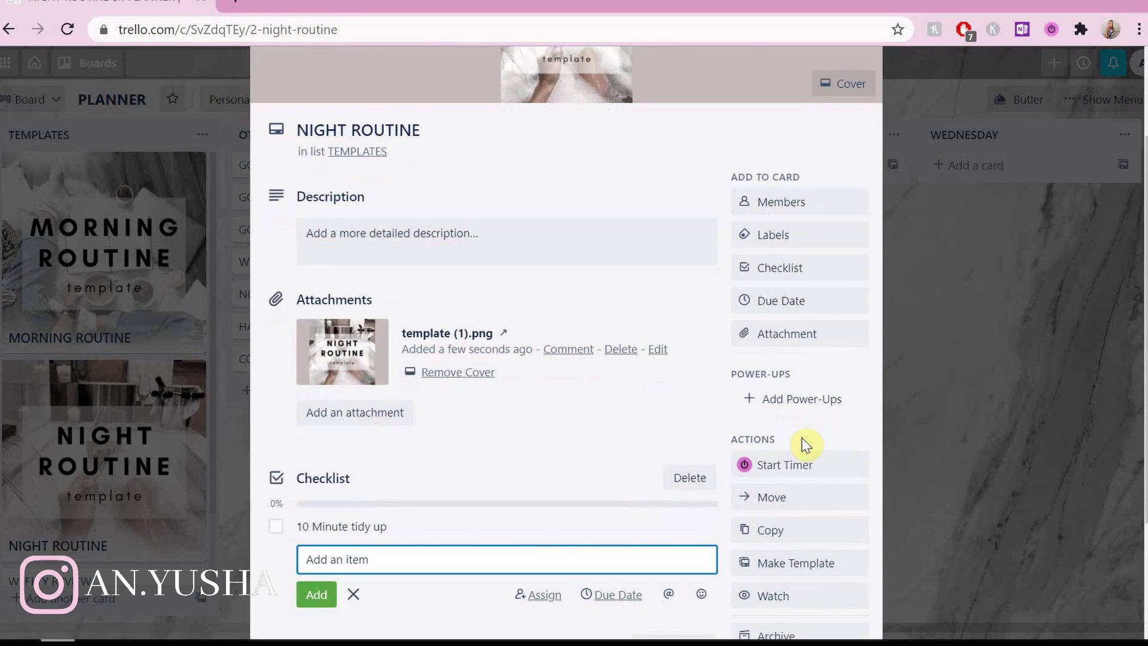
{"action": "type", "text": "re"}
{"action": "key", "text": "Return"}
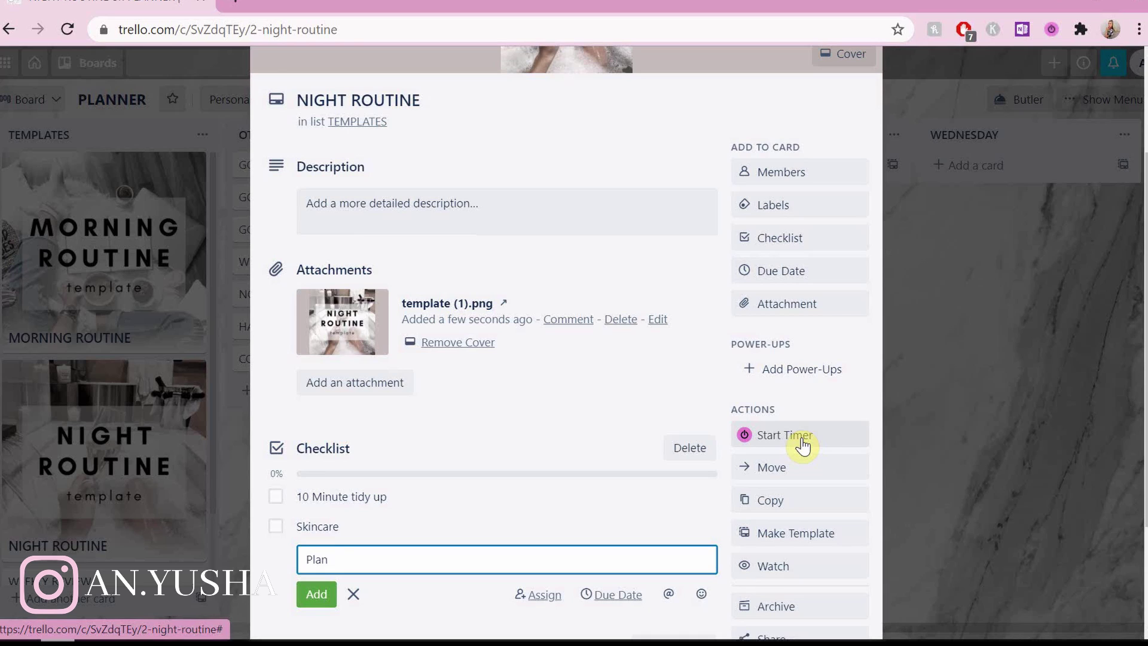
{"action": "type", "text": "morrow"}
{"action": "key", "text": "Return"}
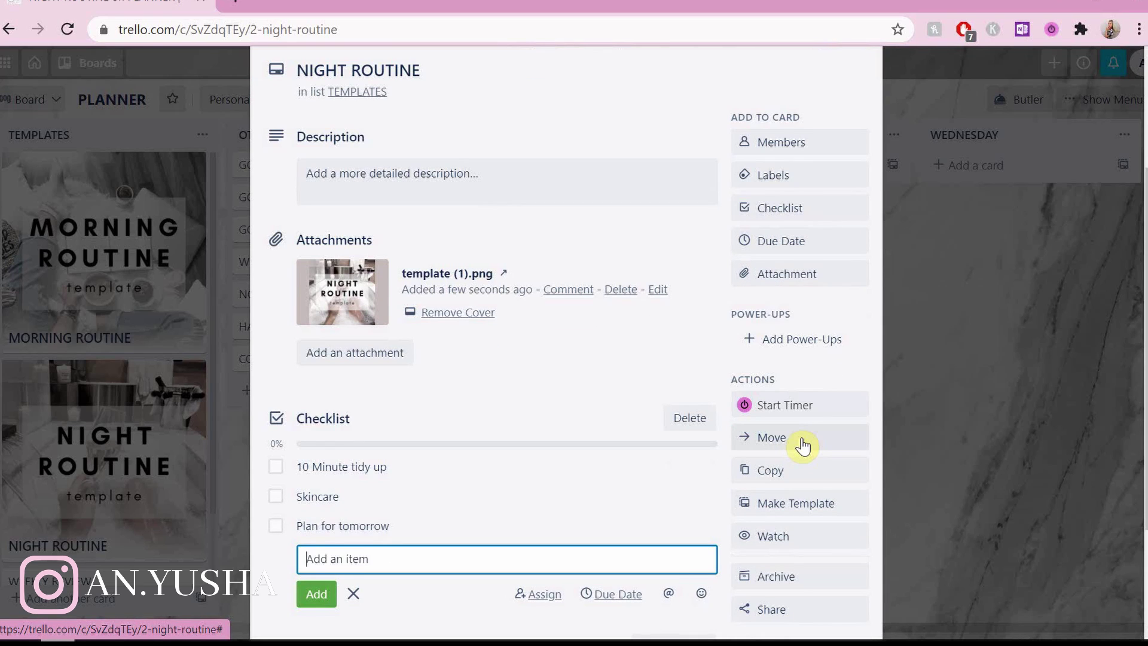
{"action": "type", "text": "ements"}
{"action": "key", "text": "Return"}
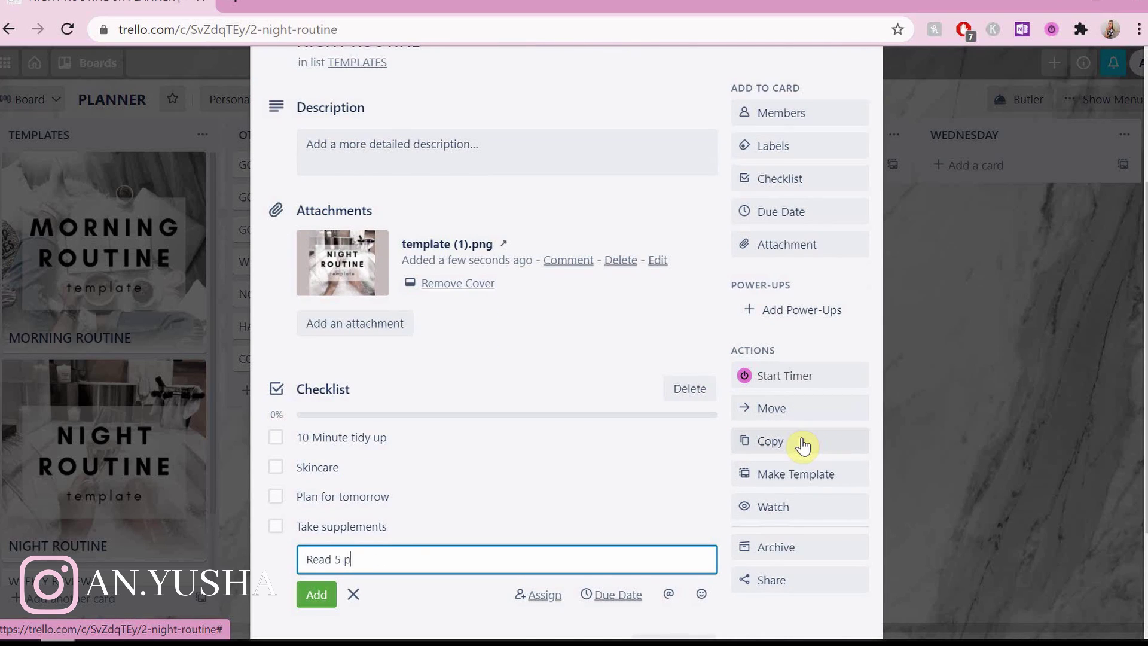
{"action": "type", "text": "k"}
{"action": "key", "text": "Return"}
{"action": "key", "text": "Escape"}
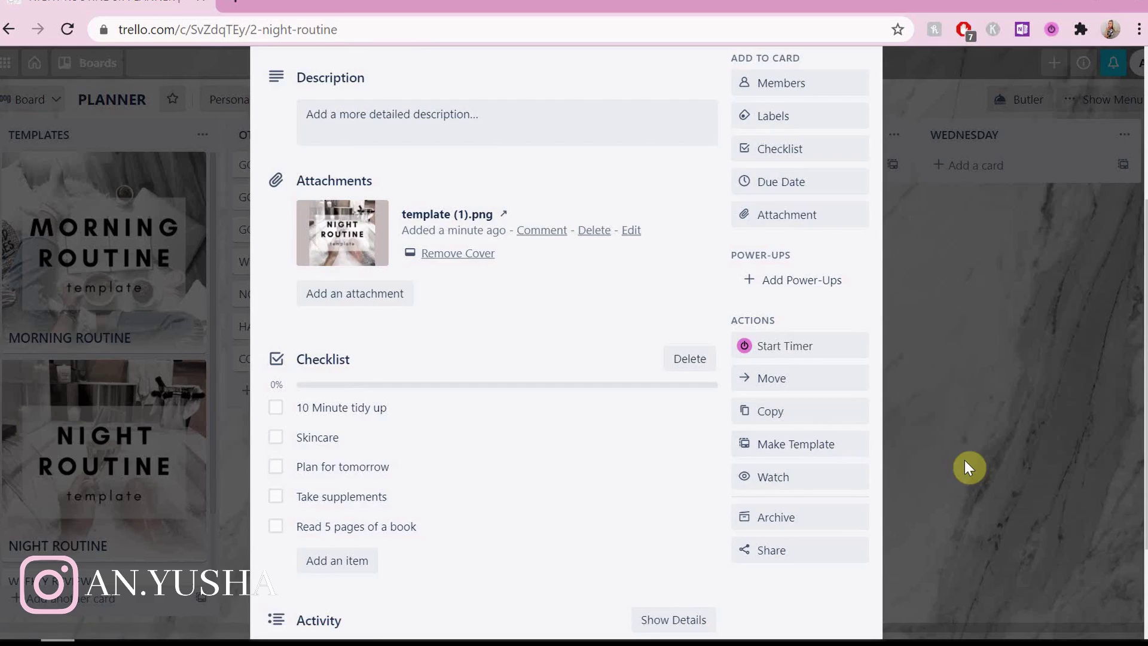
Give the WEEKLY REVIEW card its Weekly Review template image as cover.
{"action": "left_click", "coordinate": [969, 466]}
{"action": "left_click", "coordinate": [187, 500]}
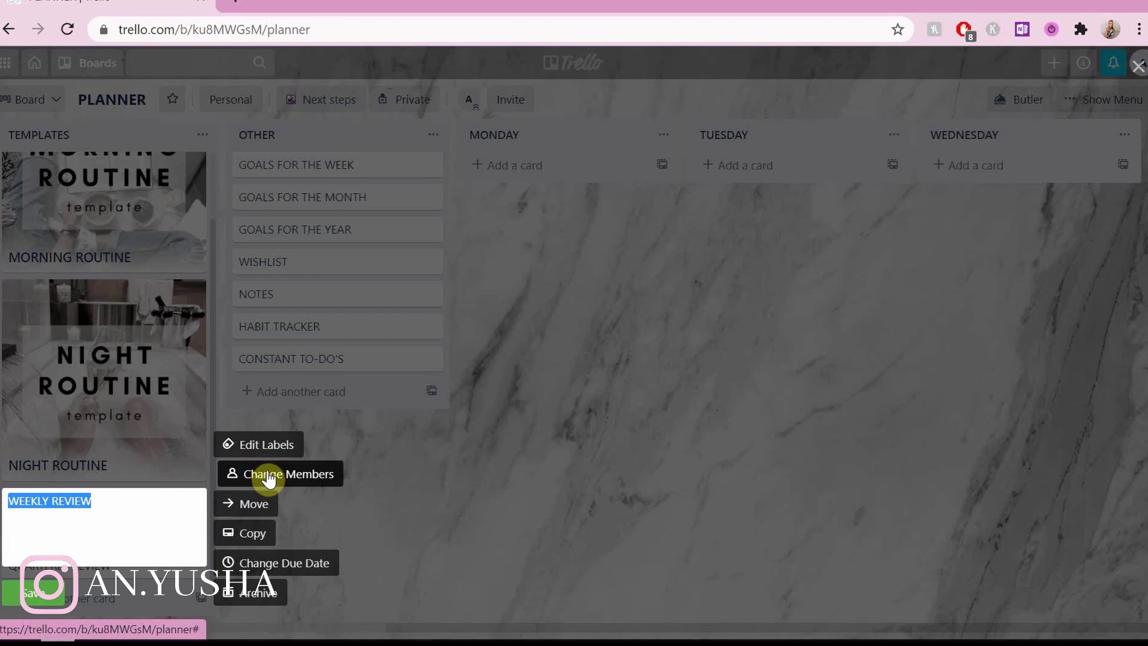
{"action": "key", "text": "Escape"}
{"action": "left_click", "coordinate": [95, 503]}
{"action": "left_click", "coordinate": [779, 250]}
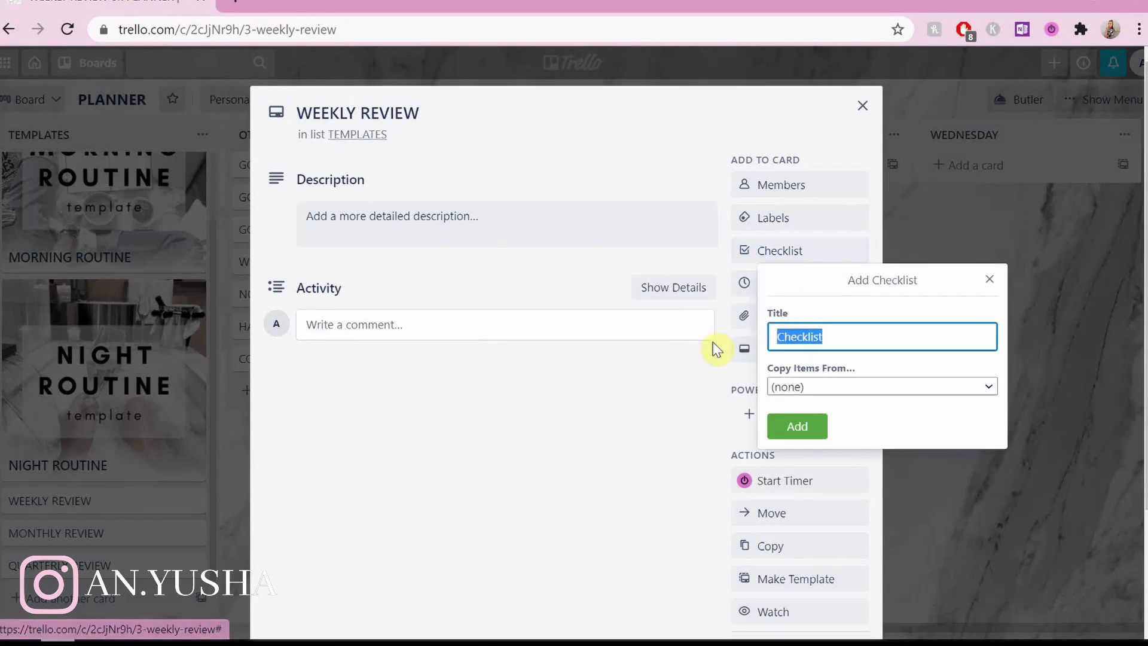
{"action": "left_click", "coordinate": [744, 347]}
{"action": "left_click", "coordinate": [847, 449]}
{"action": "left_click_drag", "start_coordinate": [638, 135], "coordinate": [643, 276]}
{"action": "left_click_drag", "start_coordinate": [449, 18], "coordinate": [543, 156]}
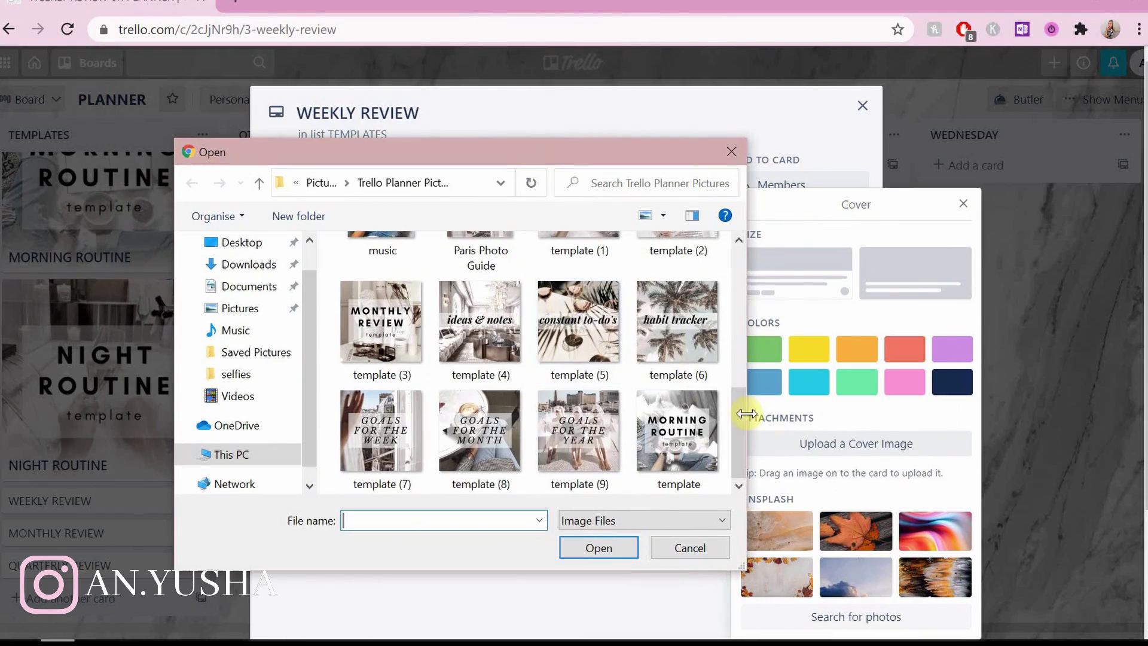
{"action": "double_click", "coordinate": [686, 352]}
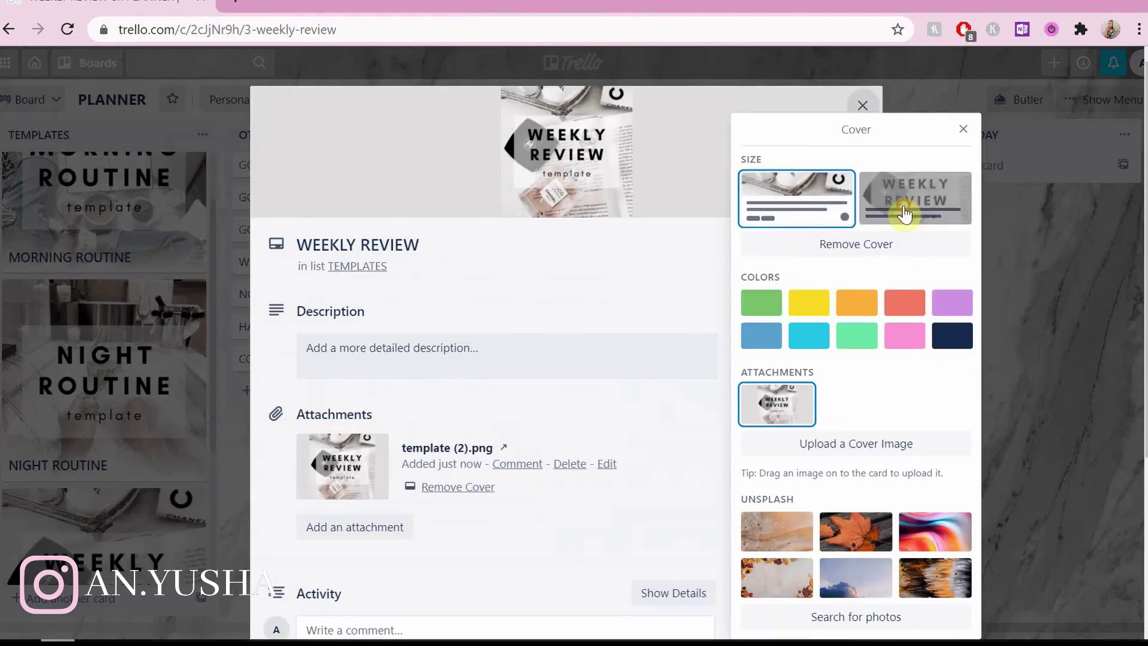
{"action": "left_click", "coordinate": [864, 111]}
Give MONTHLY REVIEW its template image as a full-size cover.
{"action": "left_click", "coordinate": [54, 533]}
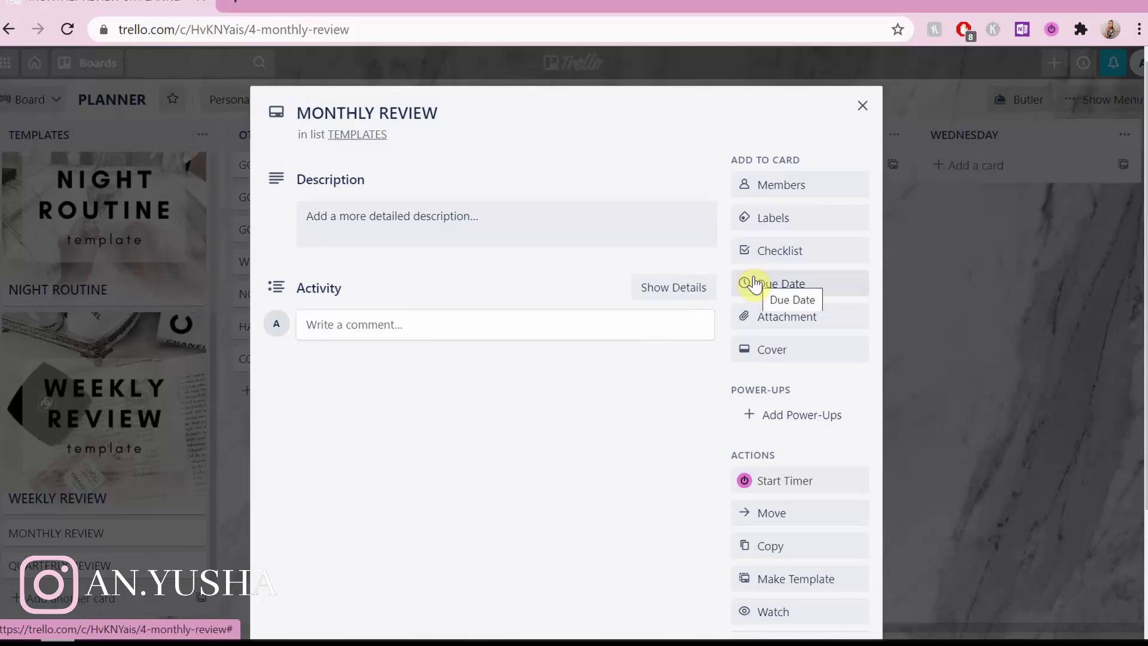
{"action": "left_click", "coordinate": [781, 350]}
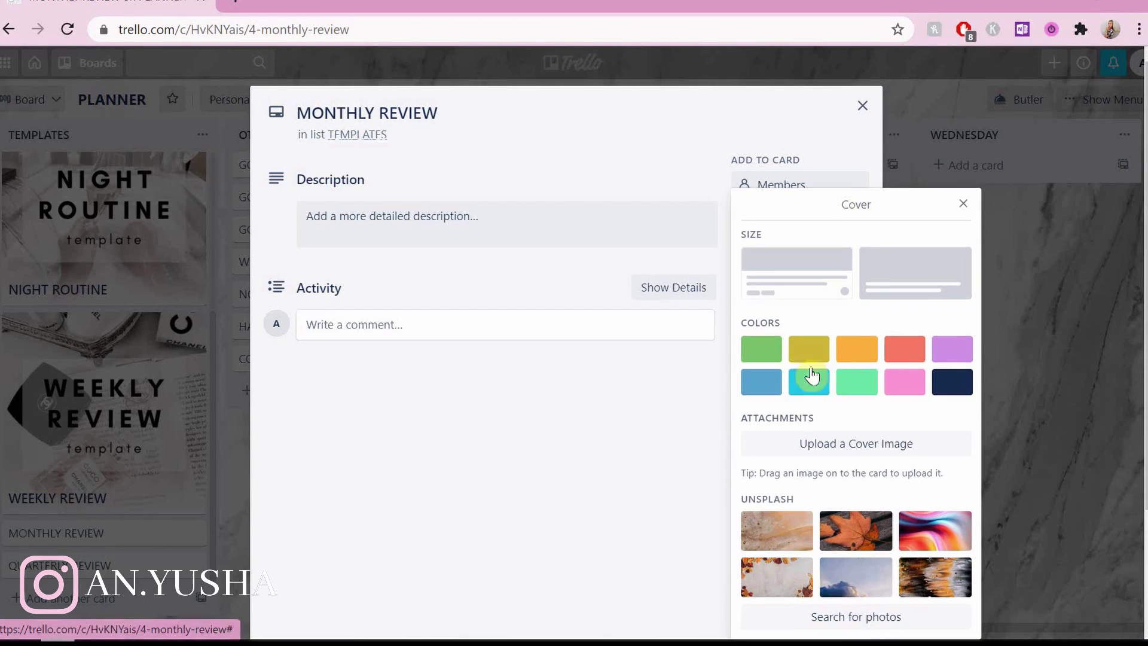
{"action": "left_click", "coordinate": [853, 444]}
{"action": "left_click_drag", "start_coordinate": [742, 266], "coordinate": [743, 377]}
{"action": "double_click", "coordinate": [381, 430]}
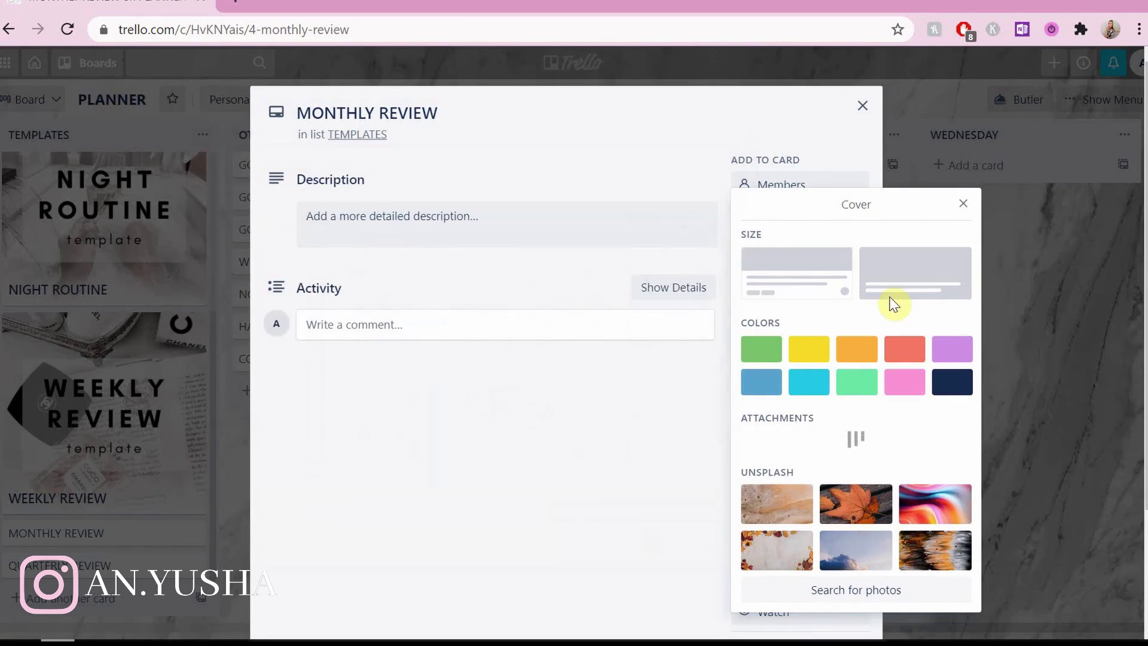
{"action": "left_click", "coordinate": [902, 224]}
{"action": "left_click", "coordinate": [225, 425]}
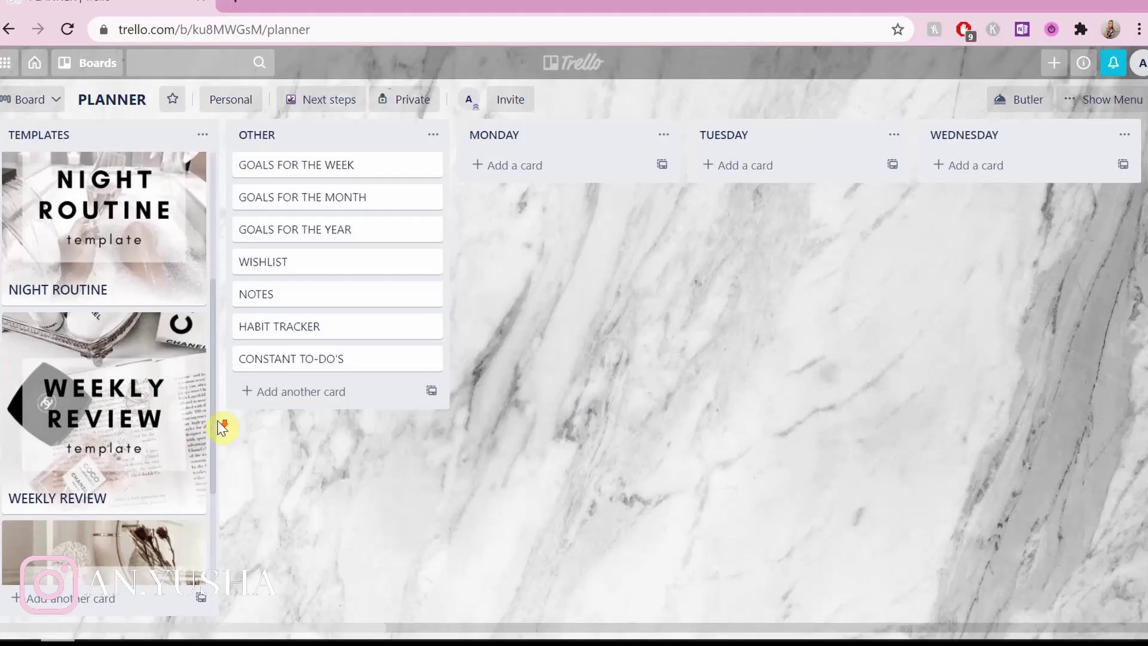
{"action": "scroll", "coordinate": [130, 566], "scroll_direction": "down", "scroll_amount": 2}
Abandon a cover upload for QUARTERLY REVIEW and archive the card instead.
{"action": "left_click", "coordinate": [130, 566]}
{"action": "left_click", "coordinate": [828, 349]}
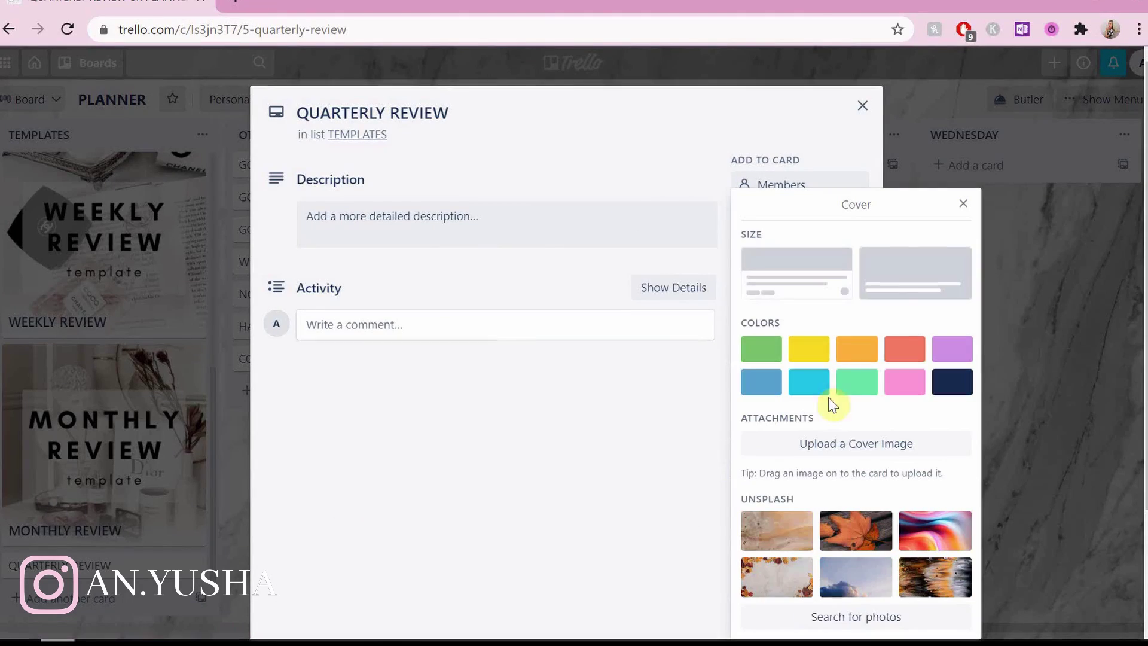
{"action": "left_click", "coordinate": [852, 443]}
{"action": "left_click_drag", "start_coordinate": [732, 270], "coordinate": [724, 438]}
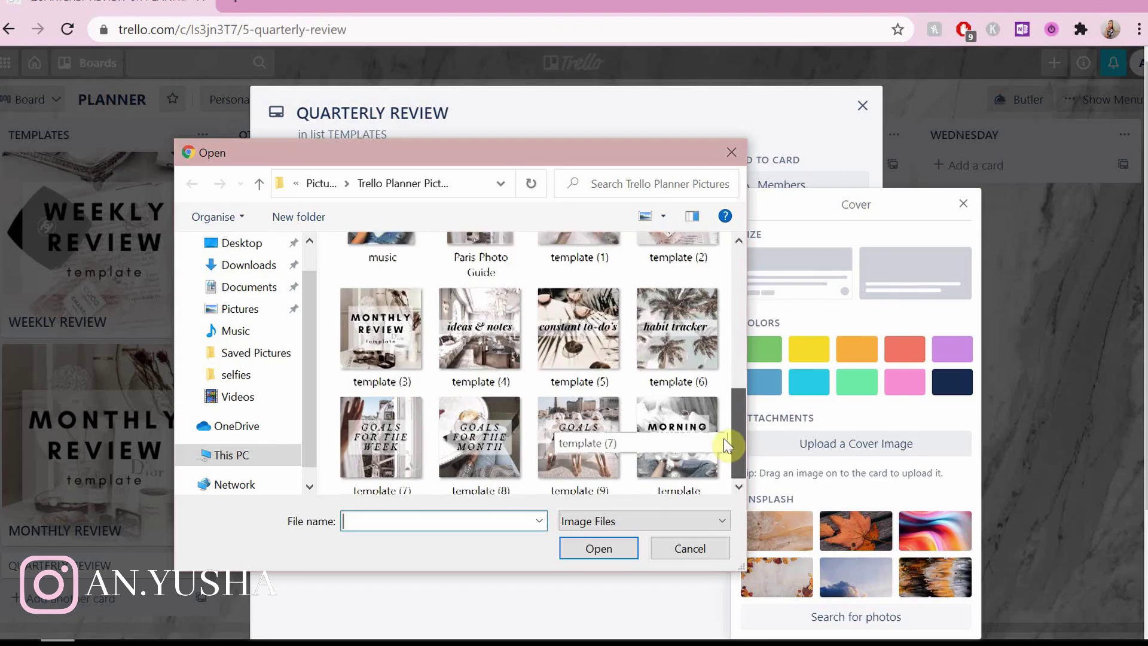
{"action": "left_click", "coordinate": [690, 548]}
{"action": "key", "text": "Escape"}
{"action": "left_click", "coordinate": [189, 566]}
{"action": "left_click", "coordinate": [257, 618]}
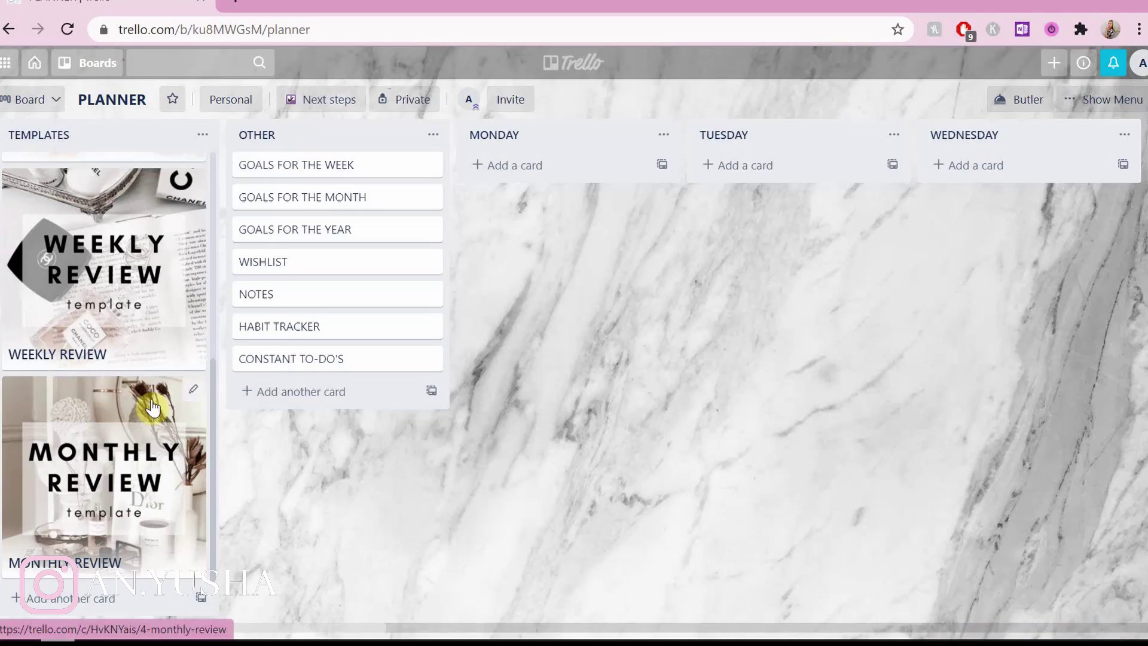
{"action": "type", "text": "marble"}
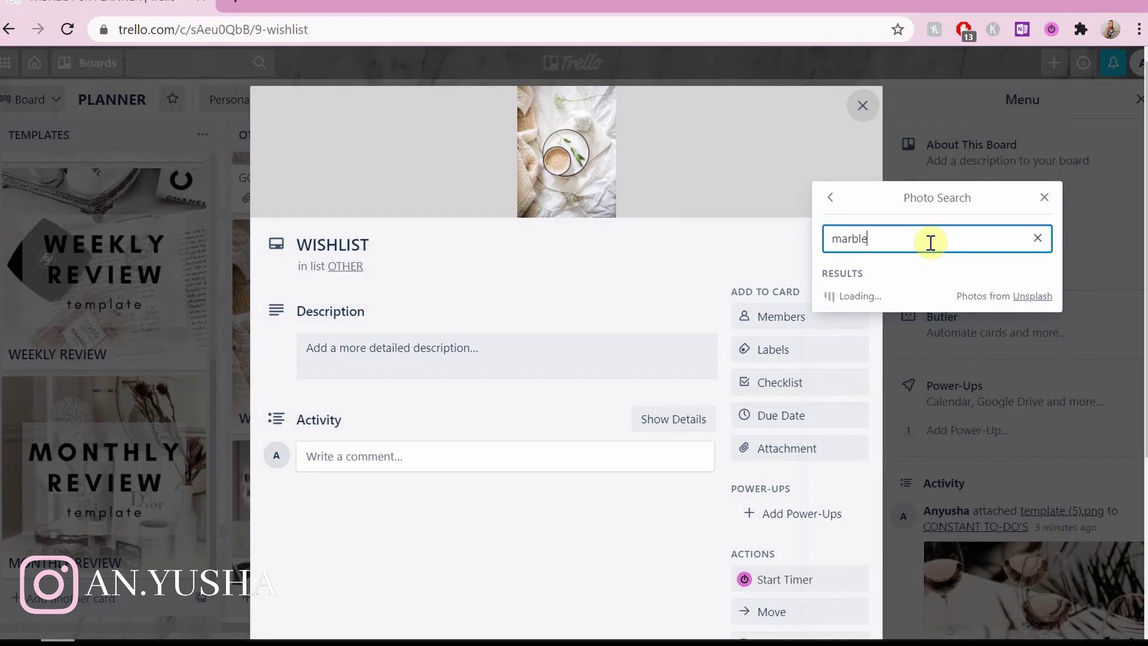
{"action": "scroll", "coordinate": [976, 328], "scroll_direction": "down", "scroll_amount": 2}
{"action": "scroll", "coordinate": [975, 327], "scroll_direction": "down", "scroll_amount": 5}
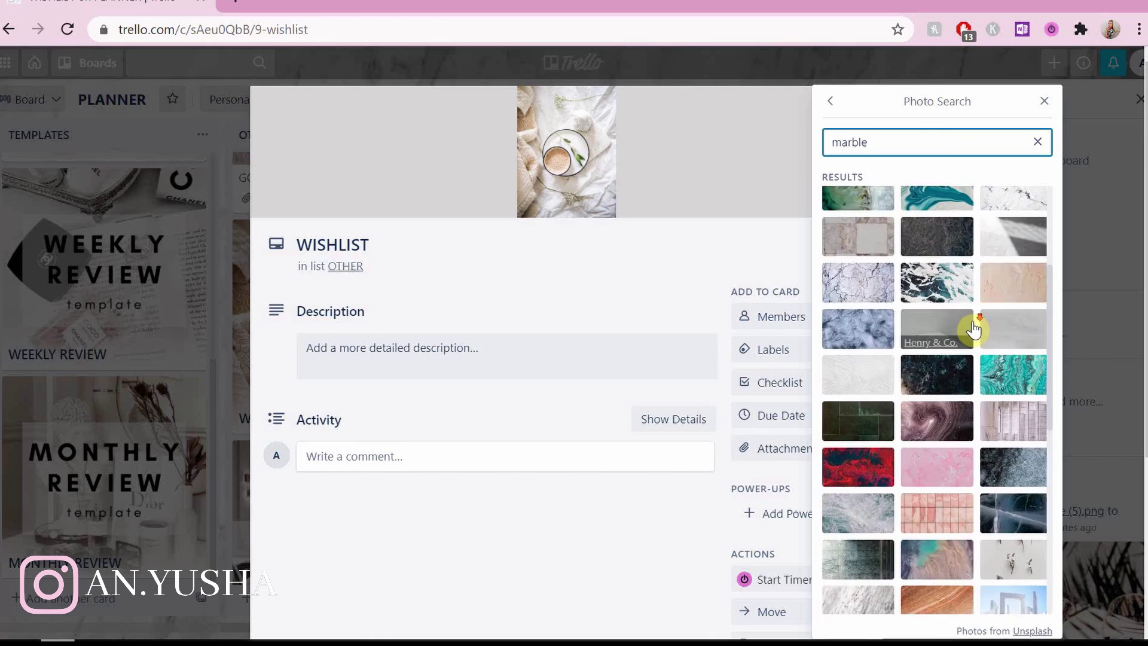
Set a marble photo as the WISHLIST card cover.
{"action": "left_click", "coordinate": [867, 258]}
{"action": "left_click", "coordinate": [723, 246]}
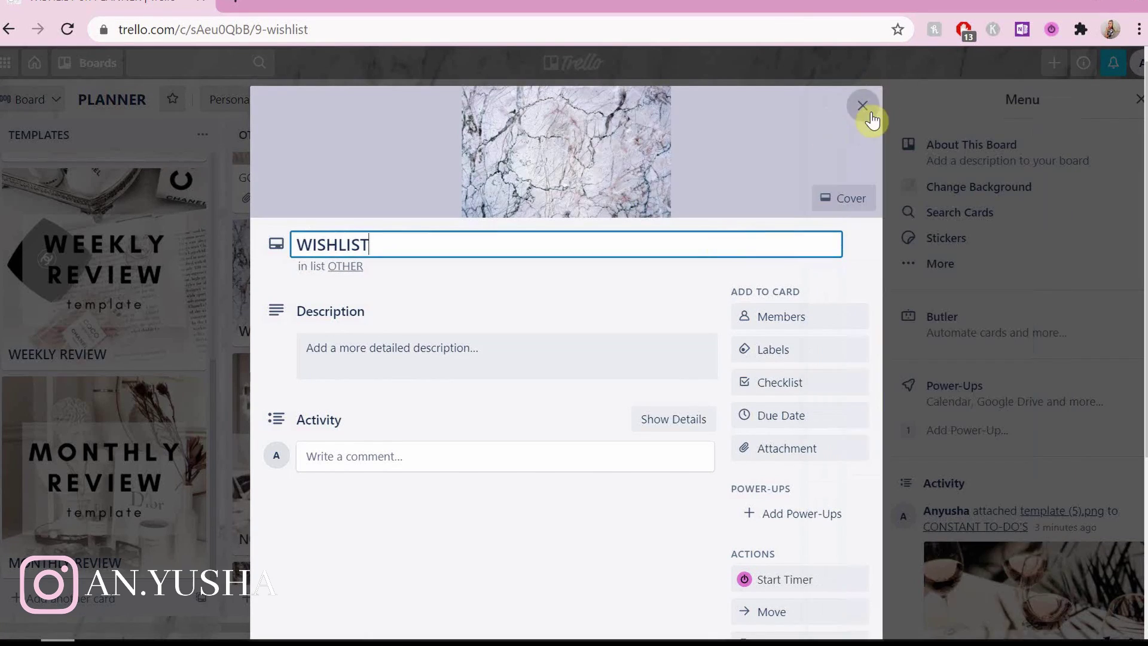
{"action": "scroll", "coordinate": [622, 538], "scroll_direction": "down", "scroll_amount": 3}
{"action": "left_click", "coordinate": [1015, 278]}
Place the wish listed, teal heart and tan heart stickers on the WISHLIST cover.
{"action": "left_click", "coordinate": [981, 240]}
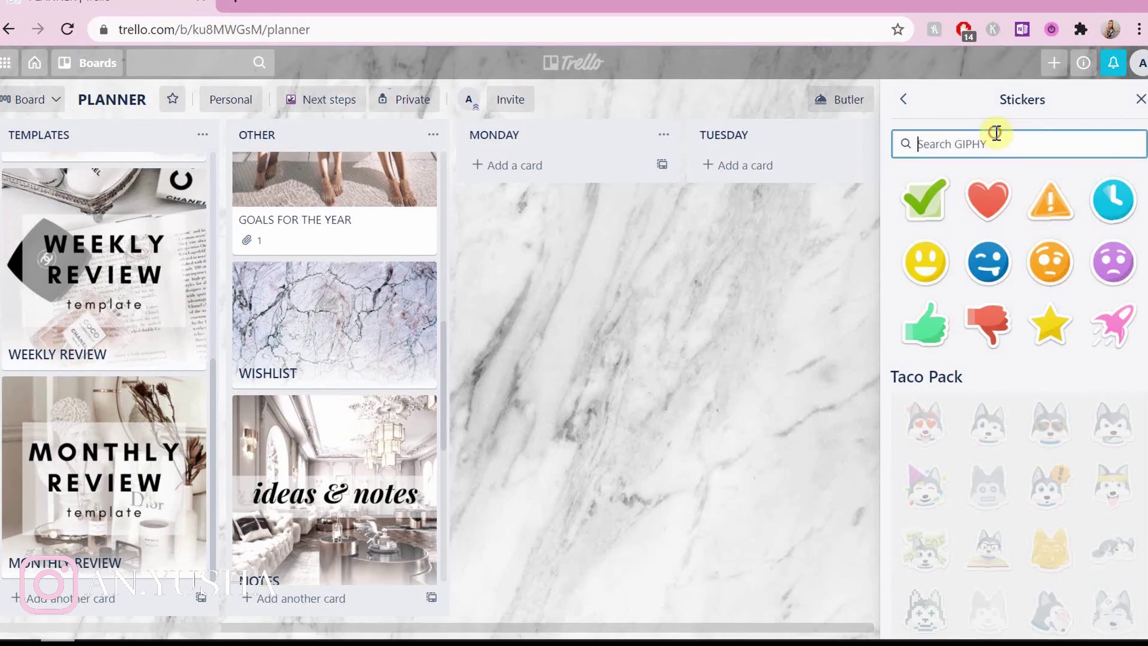
{"action": "type", "text": "wishlist"}
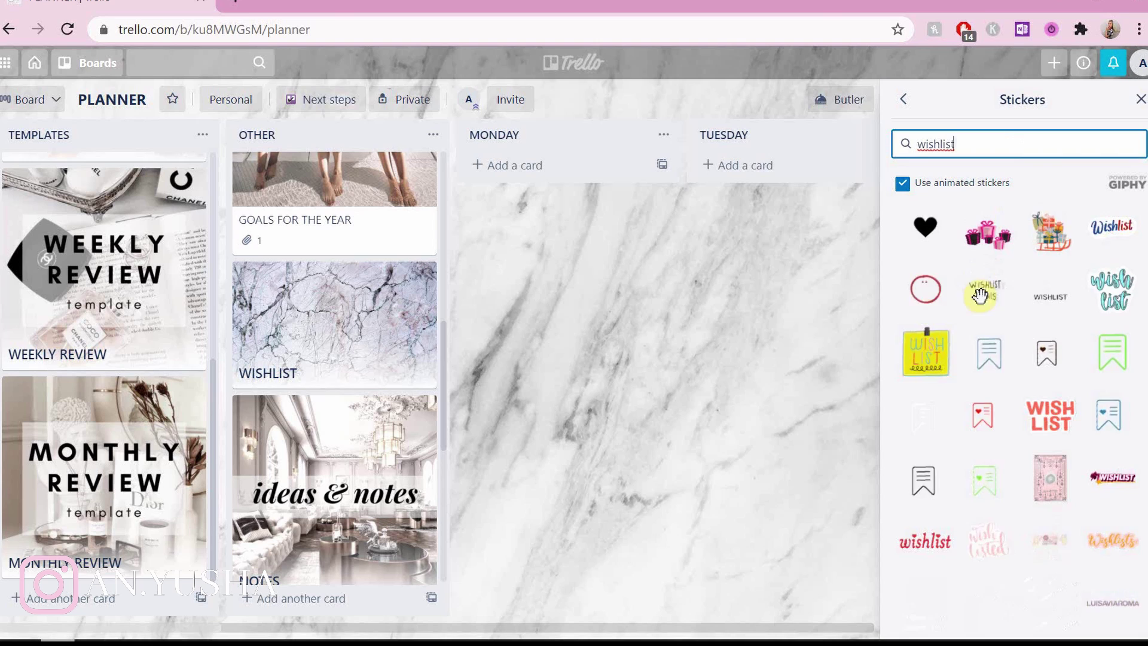
{"action": "scroll", "coordinate": [1053, 300], "scroll_direction": "down", "scroll_amount": 2}
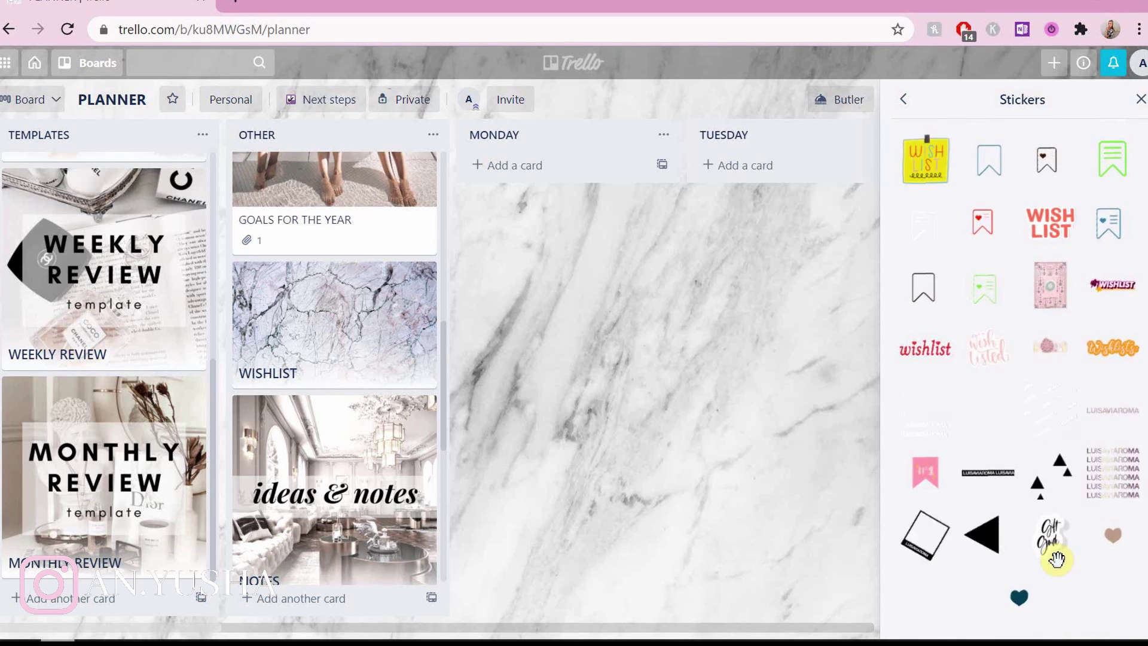
{"action": "left_click_drag", "start_coordinate": [987, 348], "coordinate": [342, 334]}
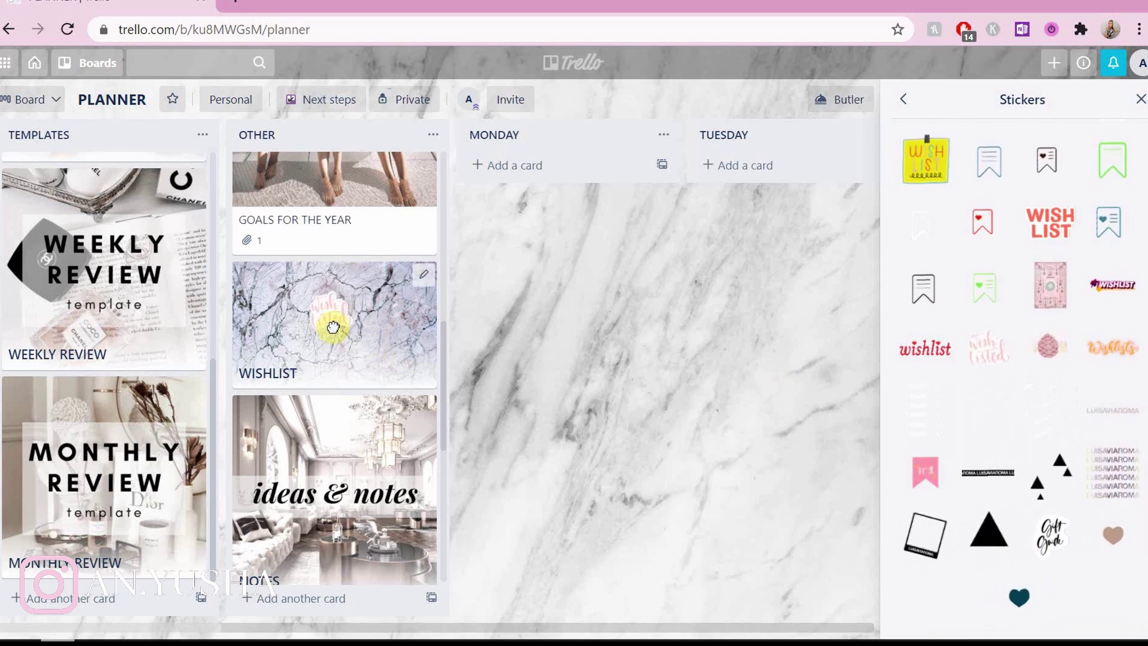
{"action": "left_click_drag", "start_coordinate": [1019, 597], "coordinate": [400, 340]}
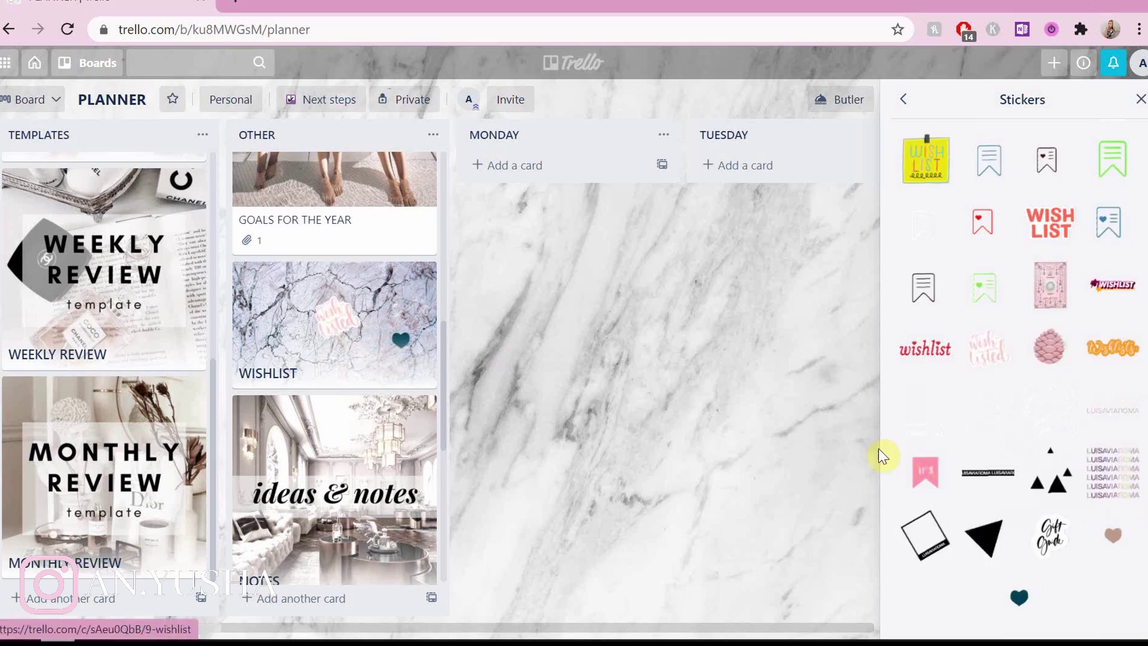
{"action": "left_click_drag", "start_coordinate": [1113, 536], "coordinate": [286, 297]}
{"action": "left_click", "coordinate": [295, 308]}
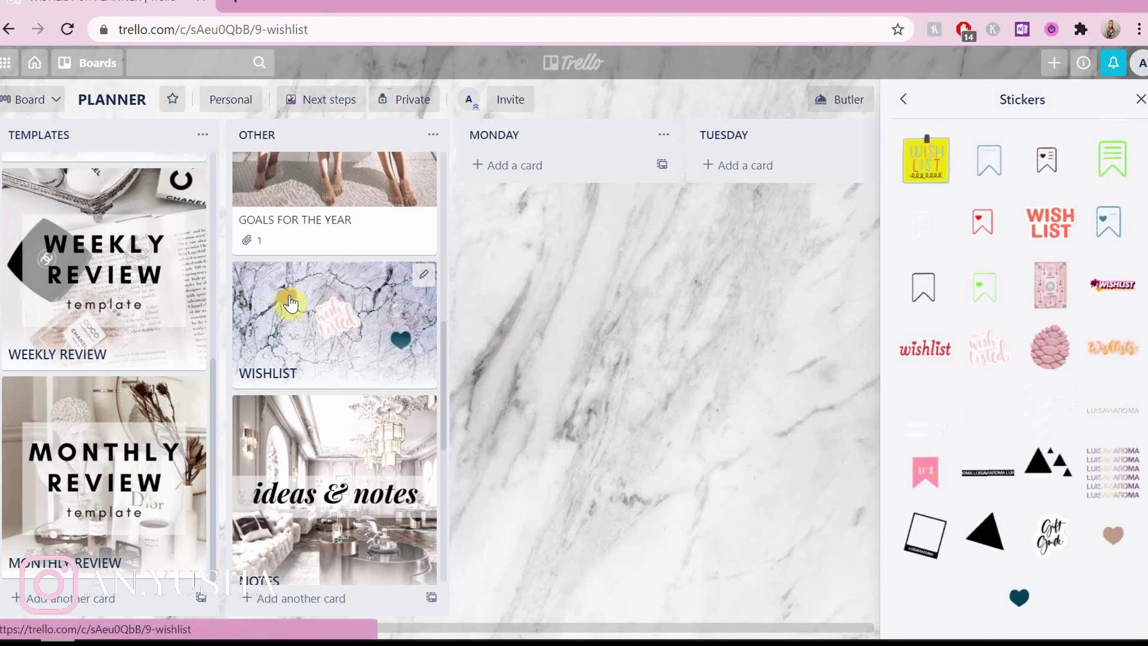
{"action": "key", "text": "Escape"}
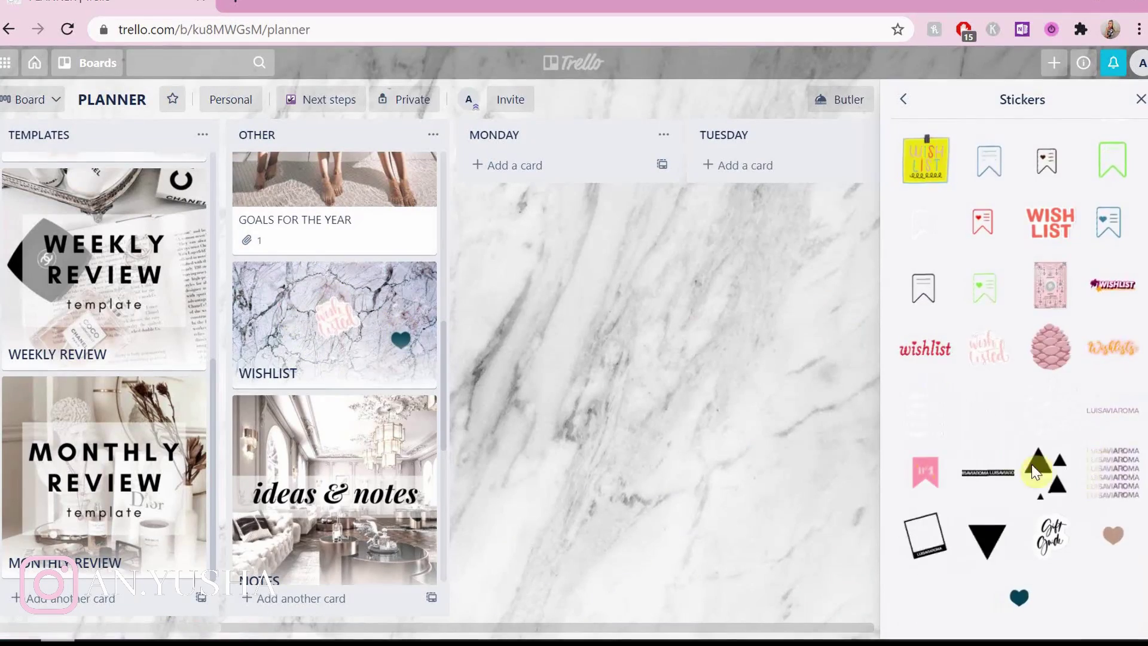
{"action": "scroll", "coordinate": [1061, 462], "scroll_direction": "up", "scroll_amount": 3}
Add black and teal heart stickers to the WISHLIST card and check its details.
{"action": "left_click_drag", "start_coordinate": [411, 296], "coordinate": [388, 302]}
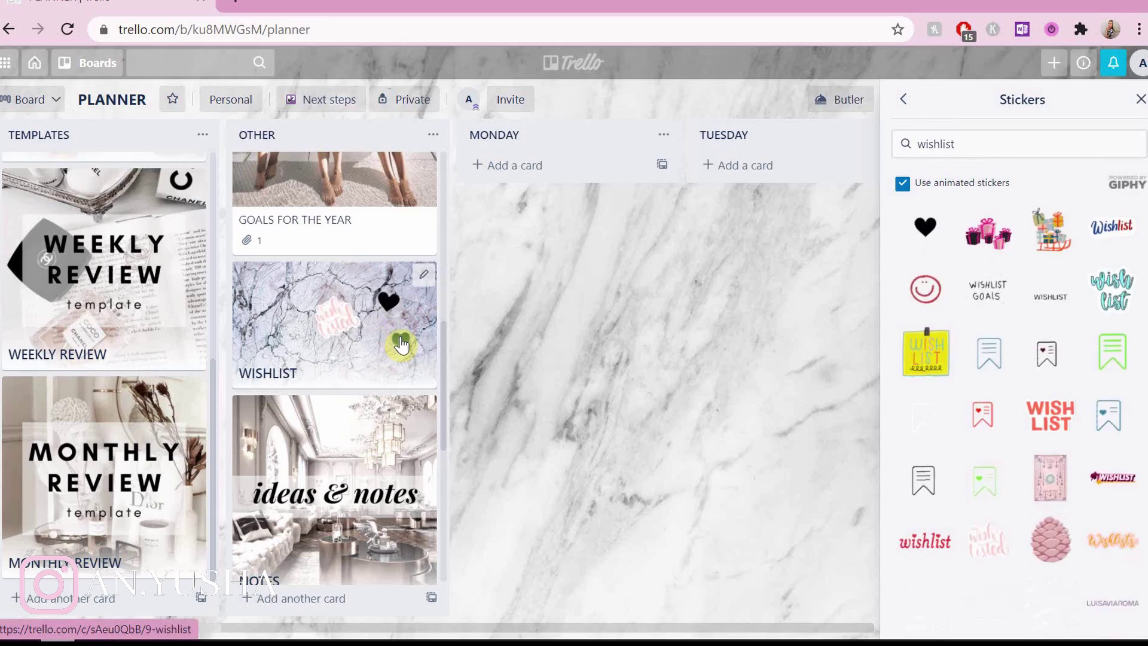
{"action": "left_click_drag", "start_coordinate": [401, 344], "coordinate": [401, 342]}
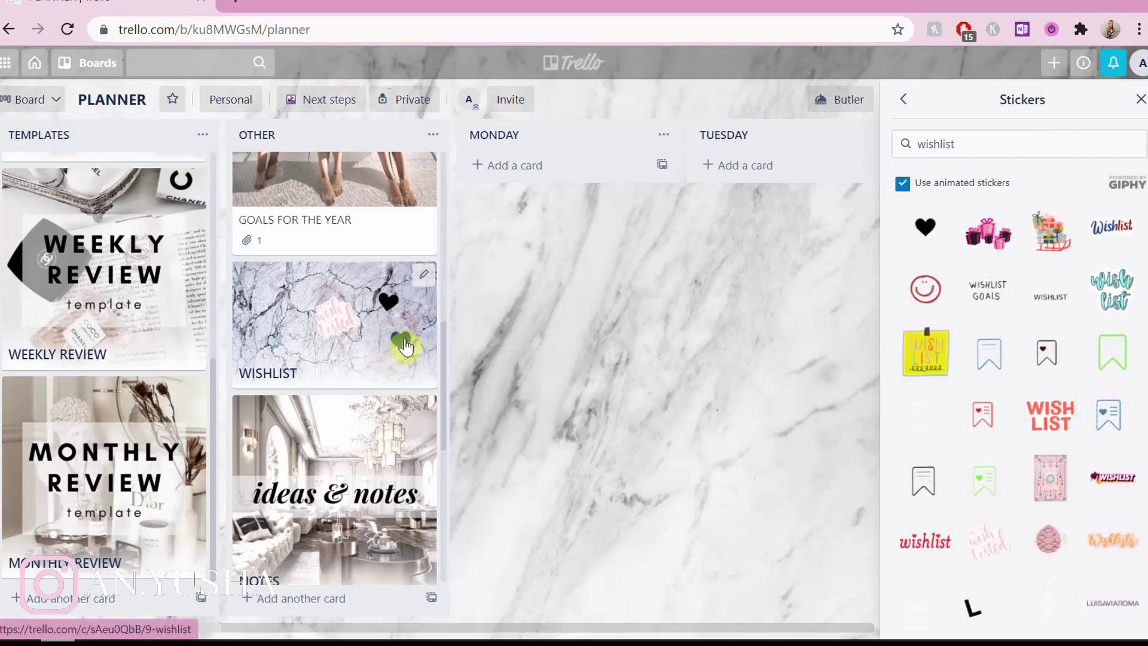
{"action": "left_click", "coordinate": [401, 343]}
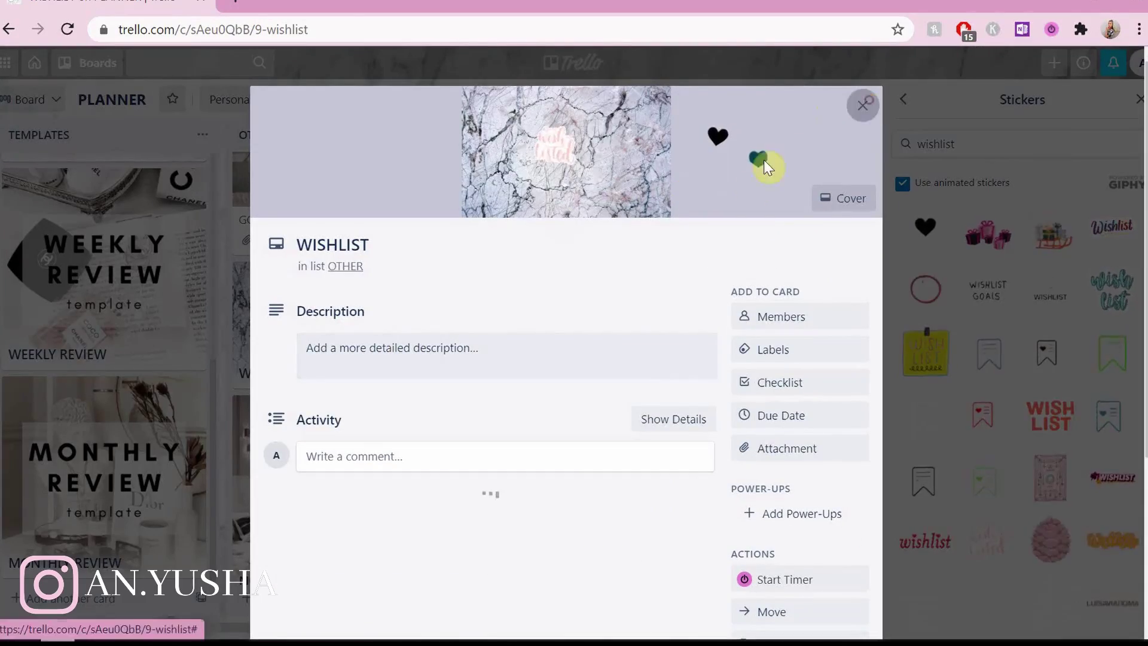
{"action": "left_click", "coordinate": [864, 106]}
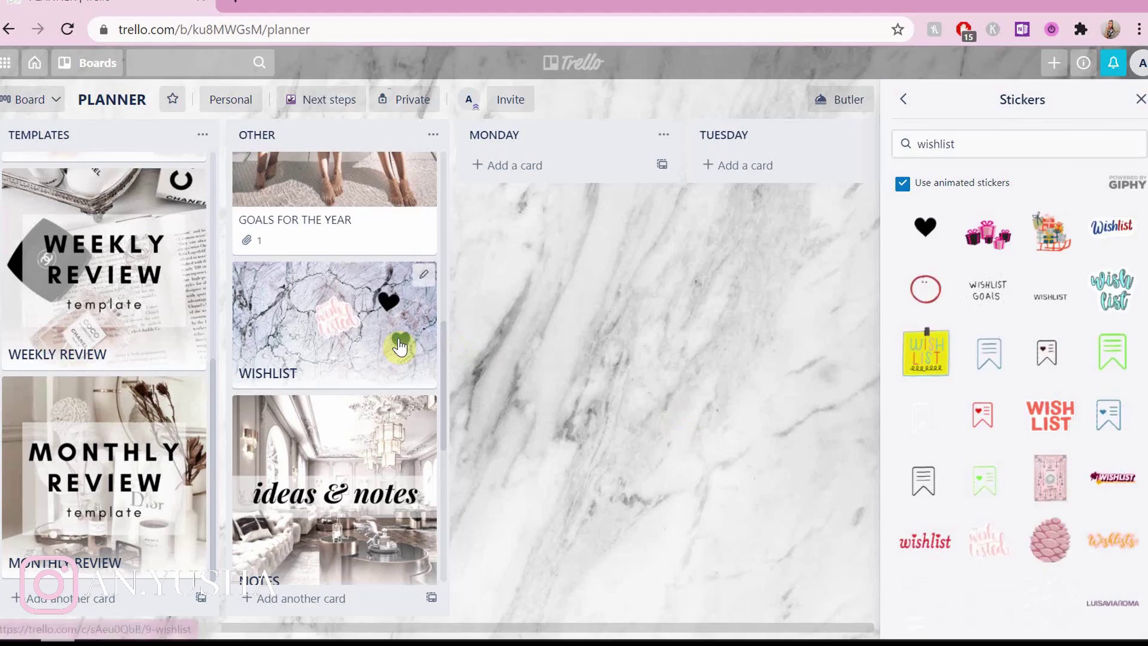
{"action": "scroll", "coordinate": [965, 316], "scroll_direction": "down", "scroll_amount": 1}
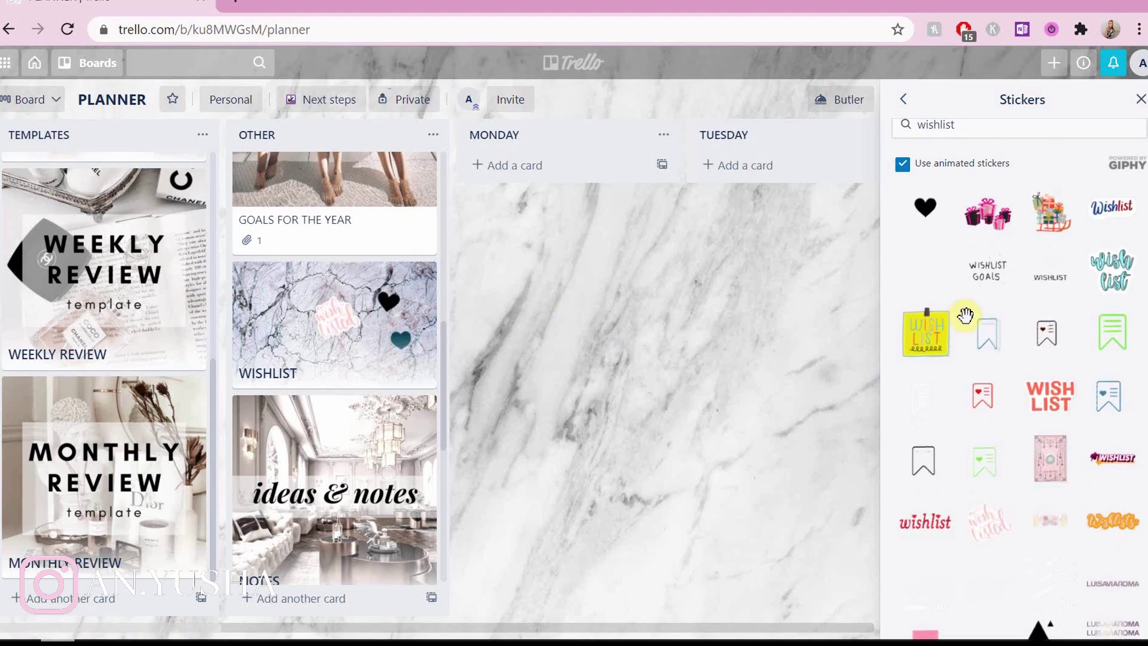
{"action": "scroll", "coordinate": [401, 320], "scroll_direction": "down", "scroll_amount": 1}
Remove the teal heart sticker from WISHLIST and close the stickers panel.
{"action": "left_click", "coordinate": [402, 320]}
{"action": "left_click", "coordinate": [747, 192]}
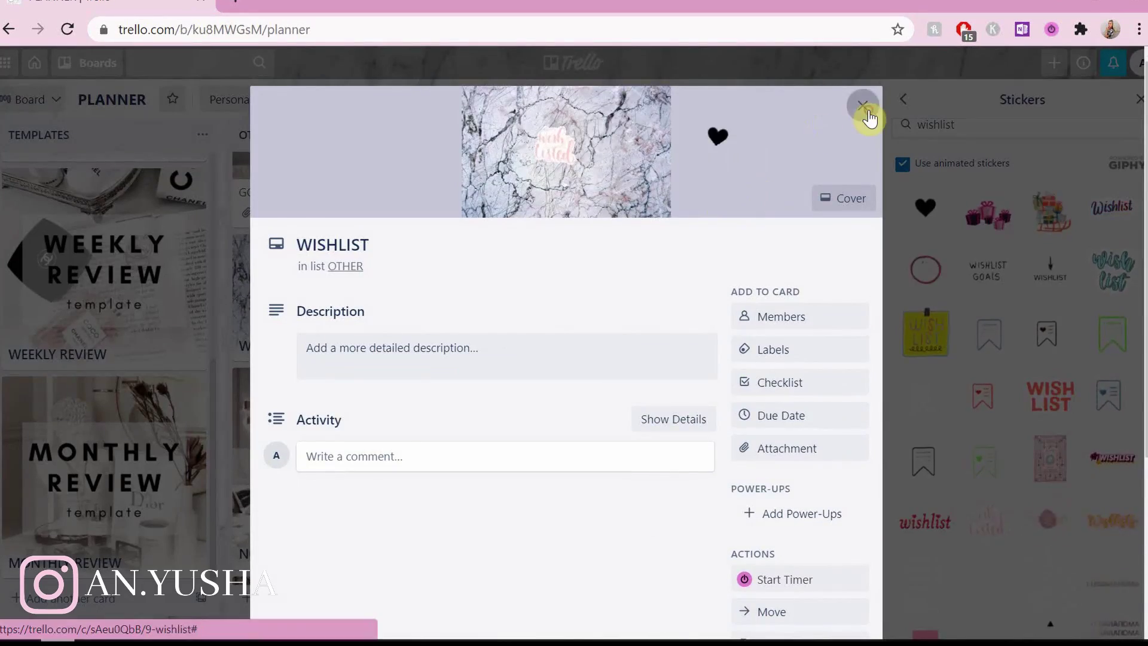
{"action": "left_click", "coordinate": [864, 109]}
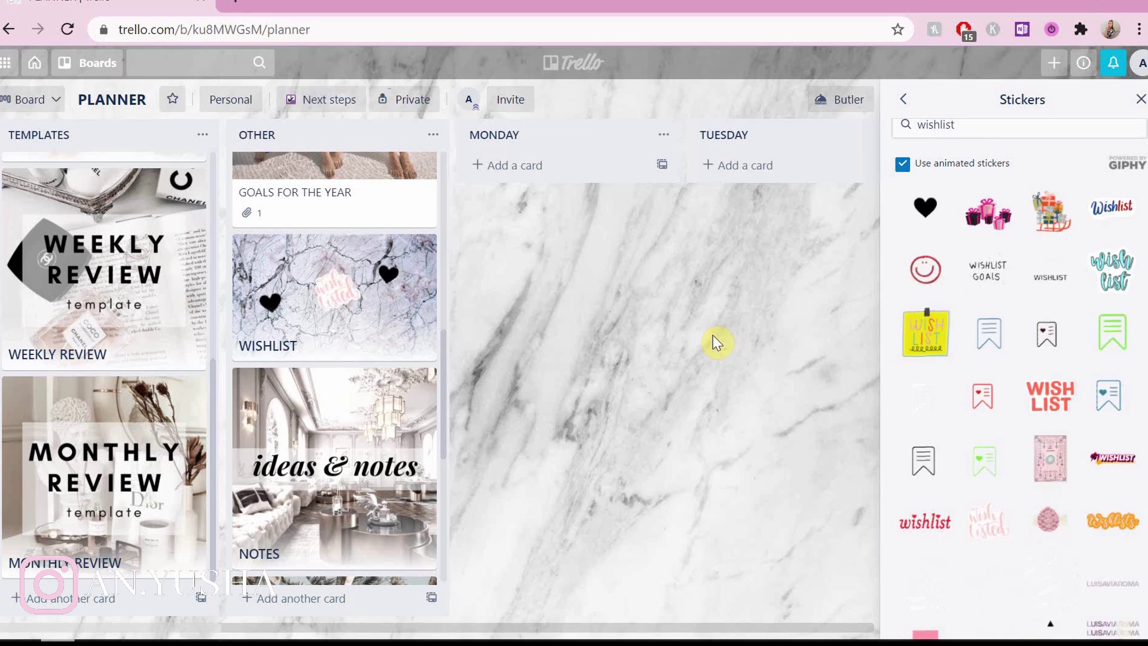
{"action": "key", "text": "Escape"}
{"action": "scroll", "coordinate": [365, 395], "scroll_direction": "up", "scroll_amount": 1}
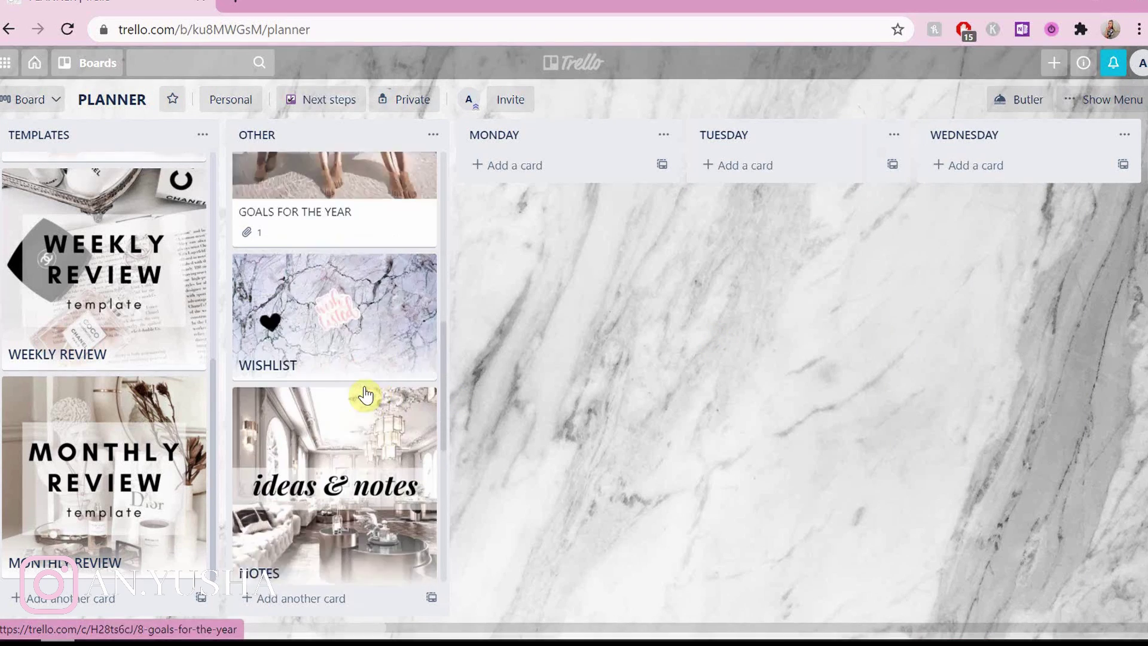
{"action": "scroll", "coordinate": [367, 395], "scroll_direction": "down", "scroll_amount": 1}
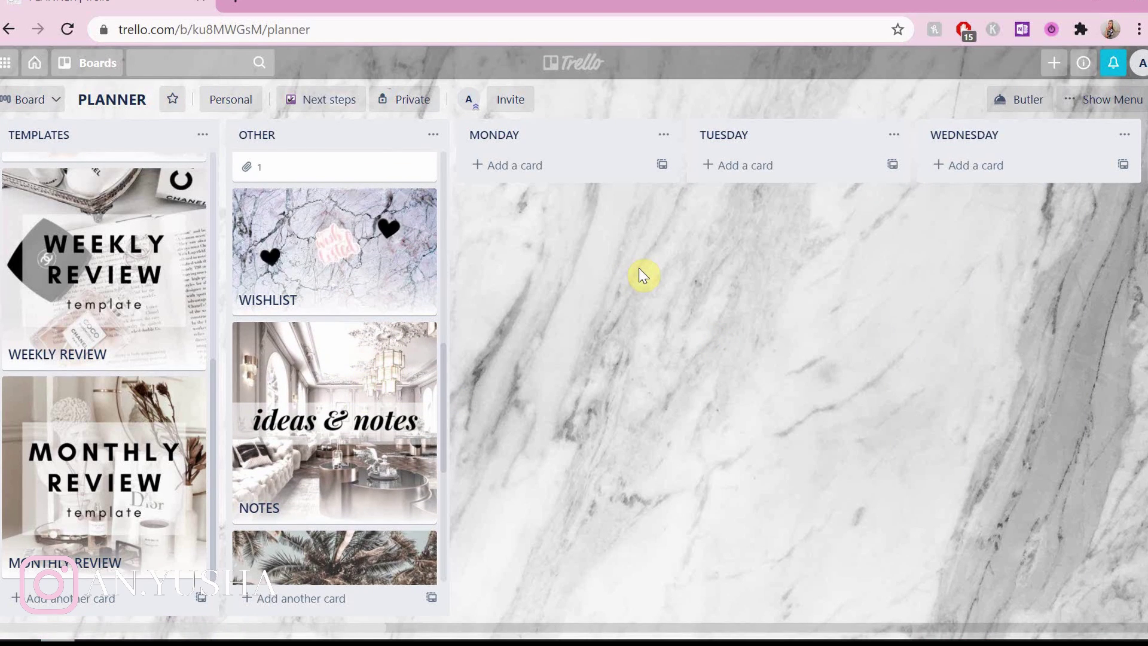
{"action": "scroll", "coordinate": [278, 395], "scroll_direction": "down", "scroll_amount": 8}
{"action": "scroll", "coordinate": [278, 394], "scroll_direction": "up", "scroll_amount": 3}
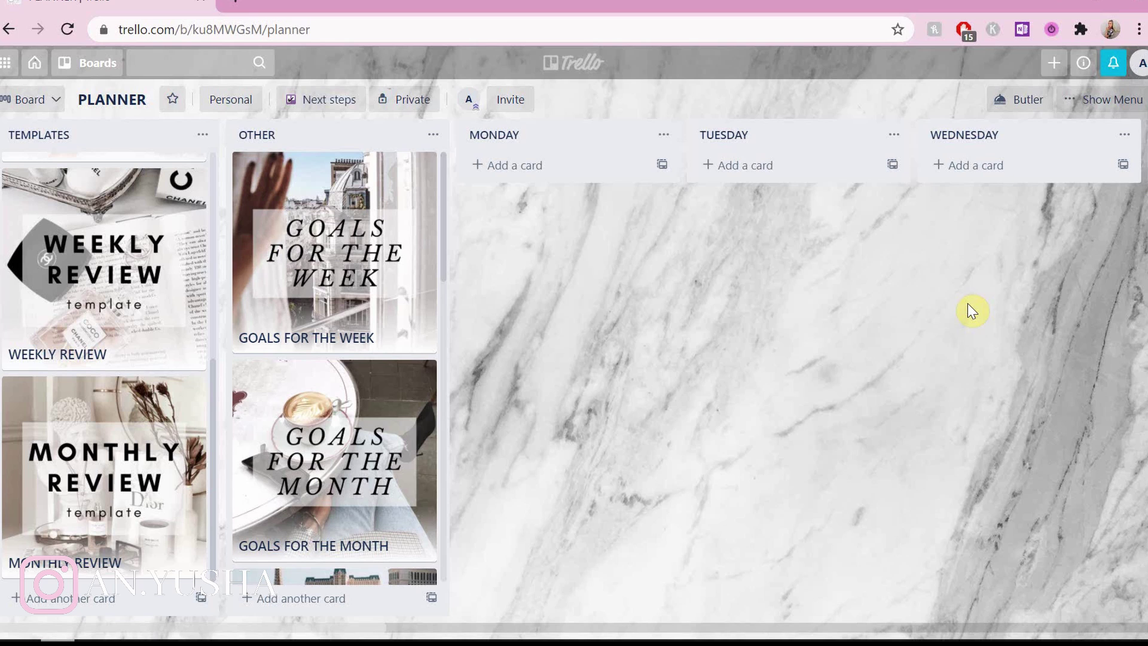
Open List Highlighter settings, review a rule's colours and toggle Low Priority off and on.
{"action": "left_click", "coordinate": [1051, 30]}
{"action": "left_click", "coordinate": [955, 123]}
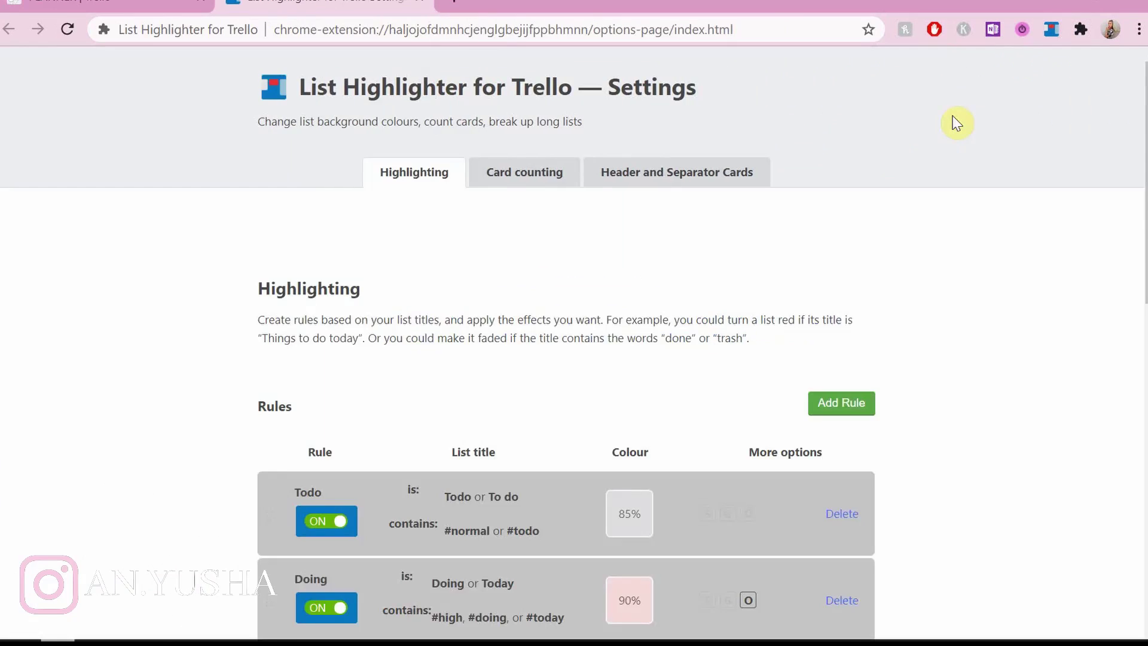
{"action": "scroll", "coordinate": [592, 341], "scroll_direction": "down", "scroll_amount": 3}
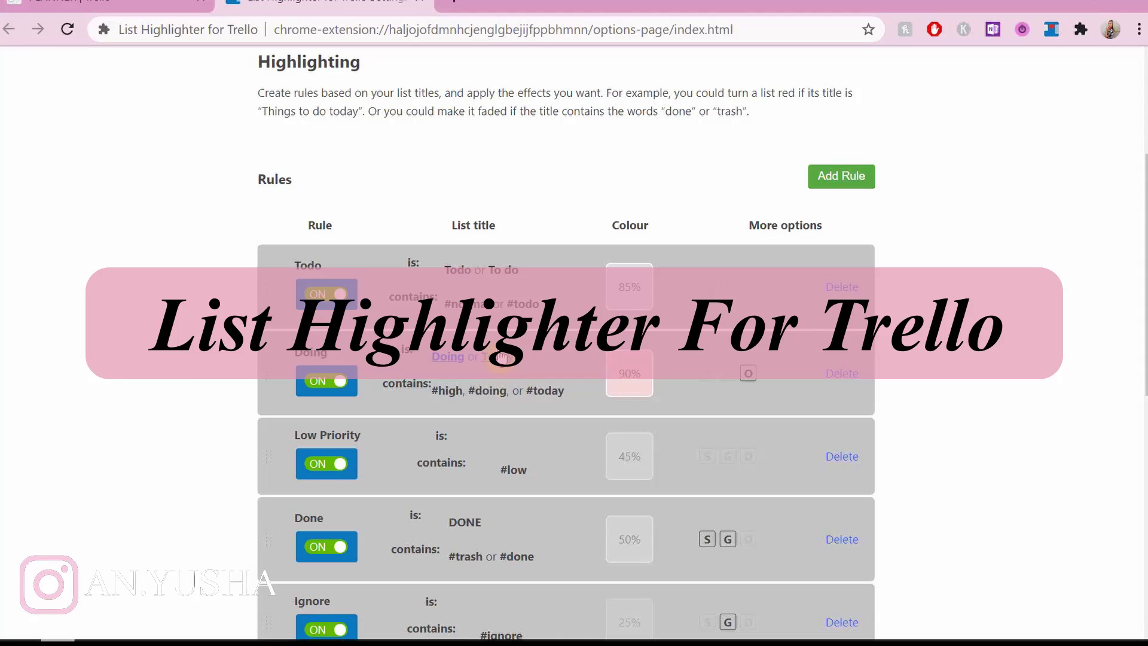
{"action": "left_click", "coordinate": [613, 402]}
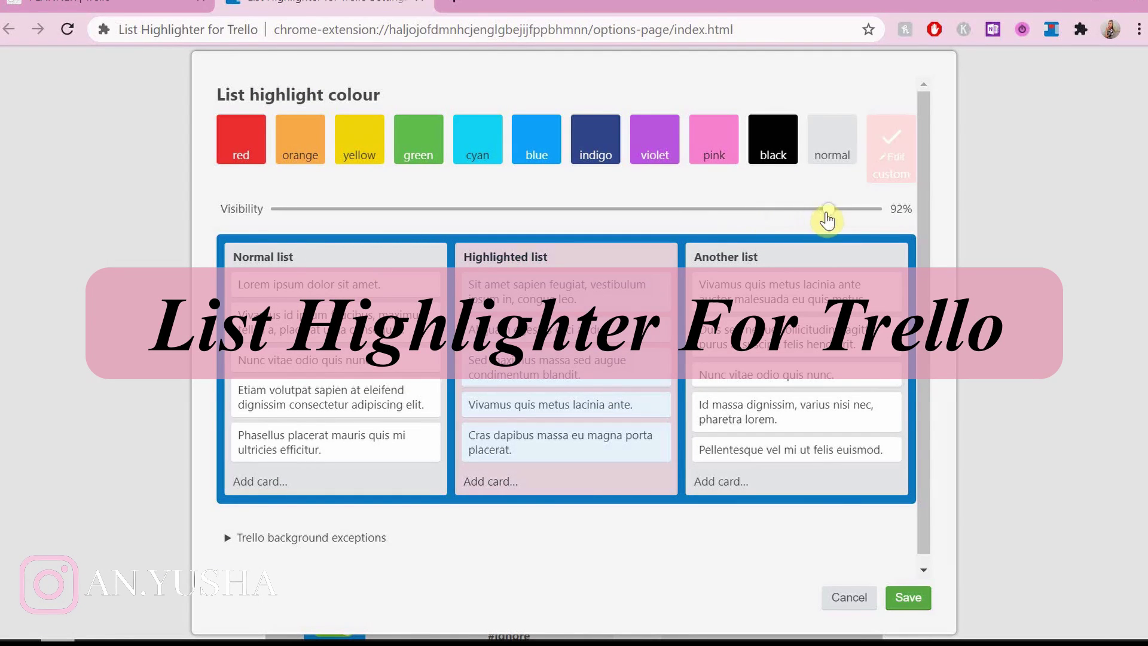
{"action": "left_click", "coordinate": [909, 600]}
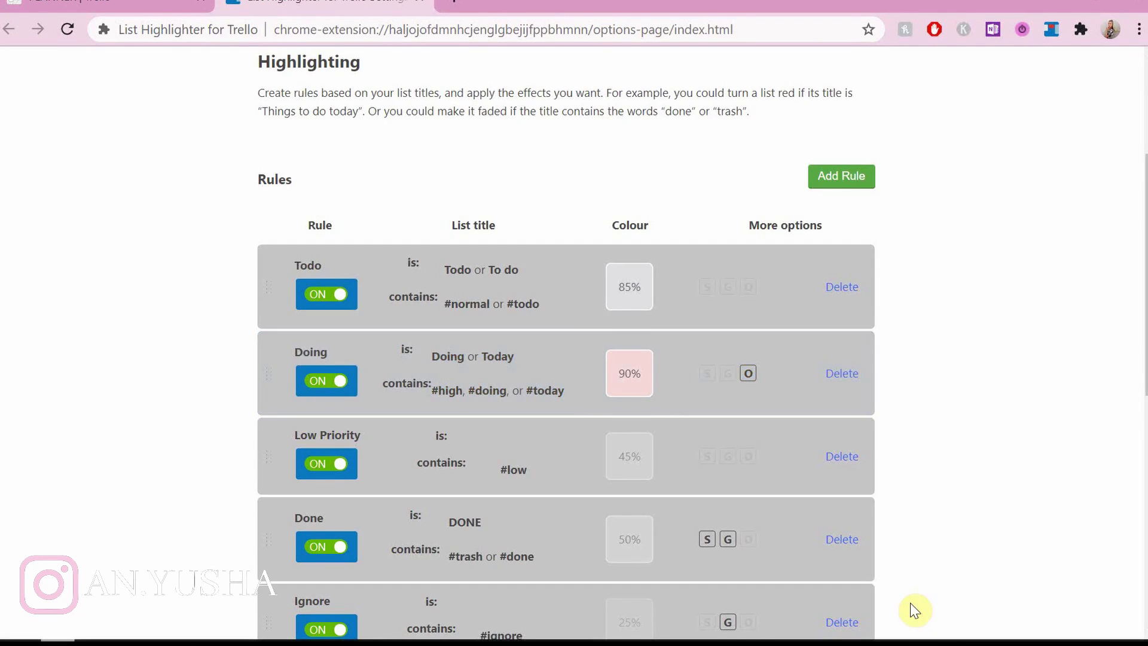
{"action": "scroll", "coordinate": [930, 470], "scroll_direction": "down", "scroll_amount": 3}
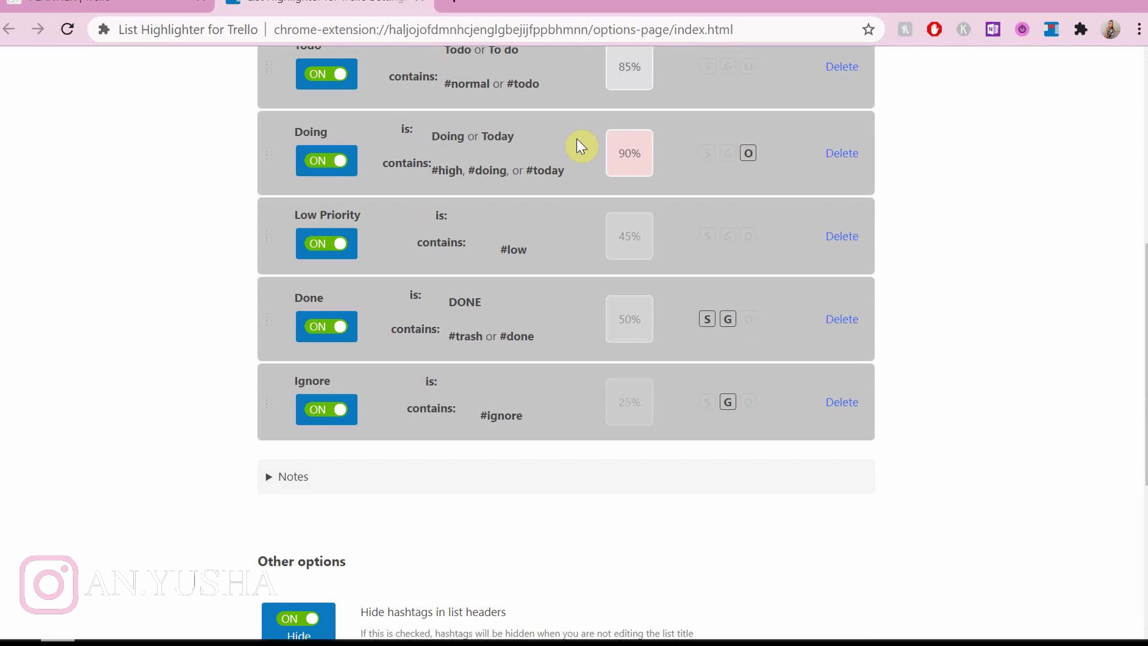
{"action": "left_click", "coordinate": [325, 243]}
{"action": "left_click", "coordinate": [328, 249]}
Set the Low Priority rule's visibility to about 50% and save it.
{"action": "left_click", "coordinate": [623, 242]}
{"action": "left_click_drag", "start_coordinate": [546, 208], "coordinate": [572, 222]}
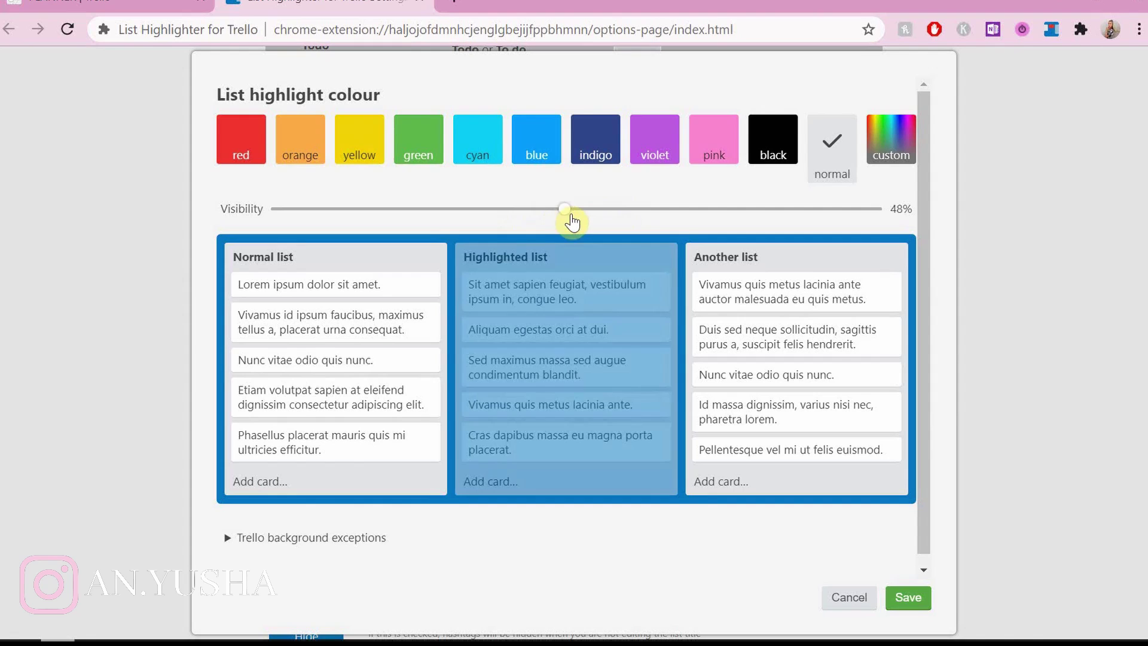
{"action": "left_click", "coordinate": [909, 598]}
{"action": "left_click", "coordinate": [548, 316]}
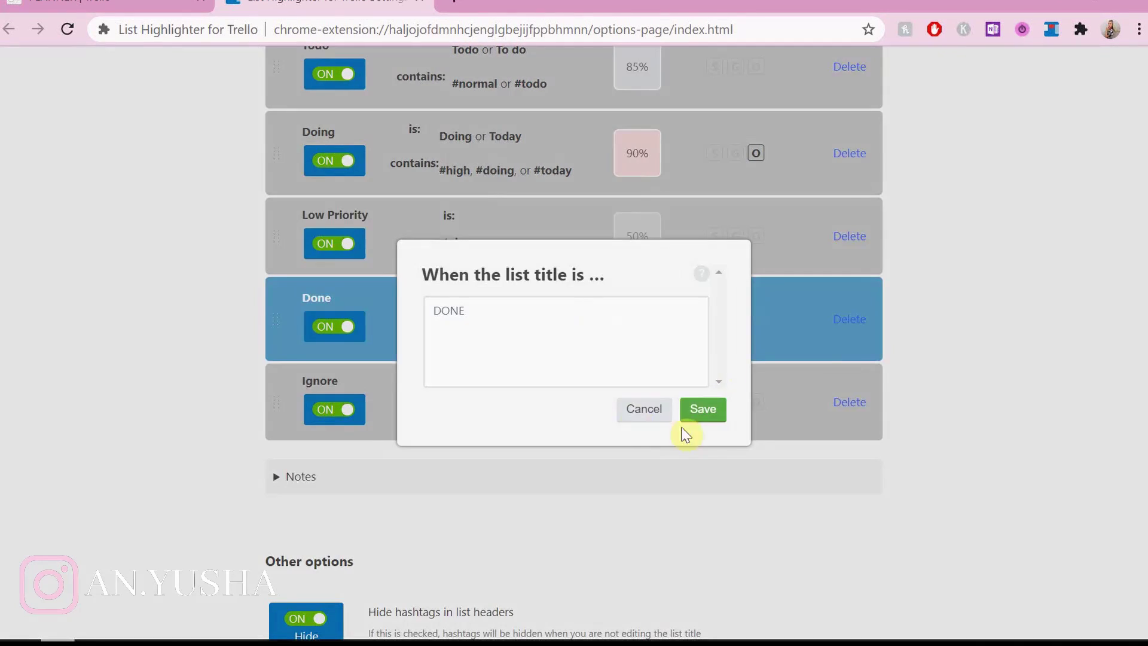
{"action": "left_click", "coordinate": [699, 411]}
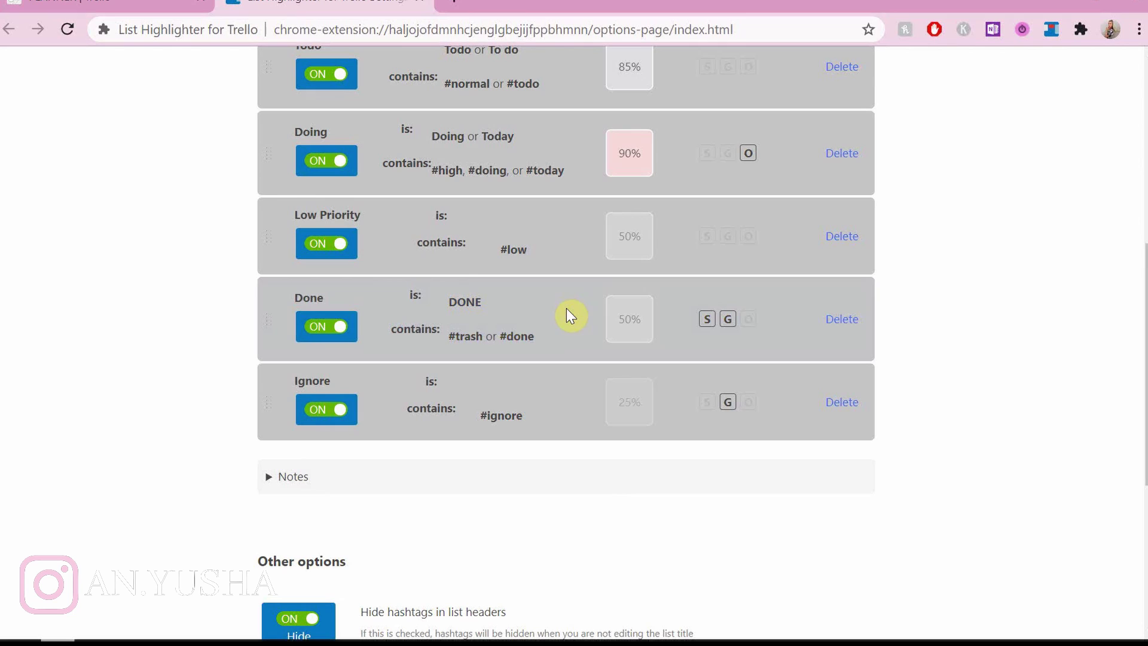
Give the Done rule a custom soft pink colour at about 70% visibility and save it.
{"action": "left_click", "coordinate": [619, 315]}
{"action": "left_click", "coordinate": [891, 143]}
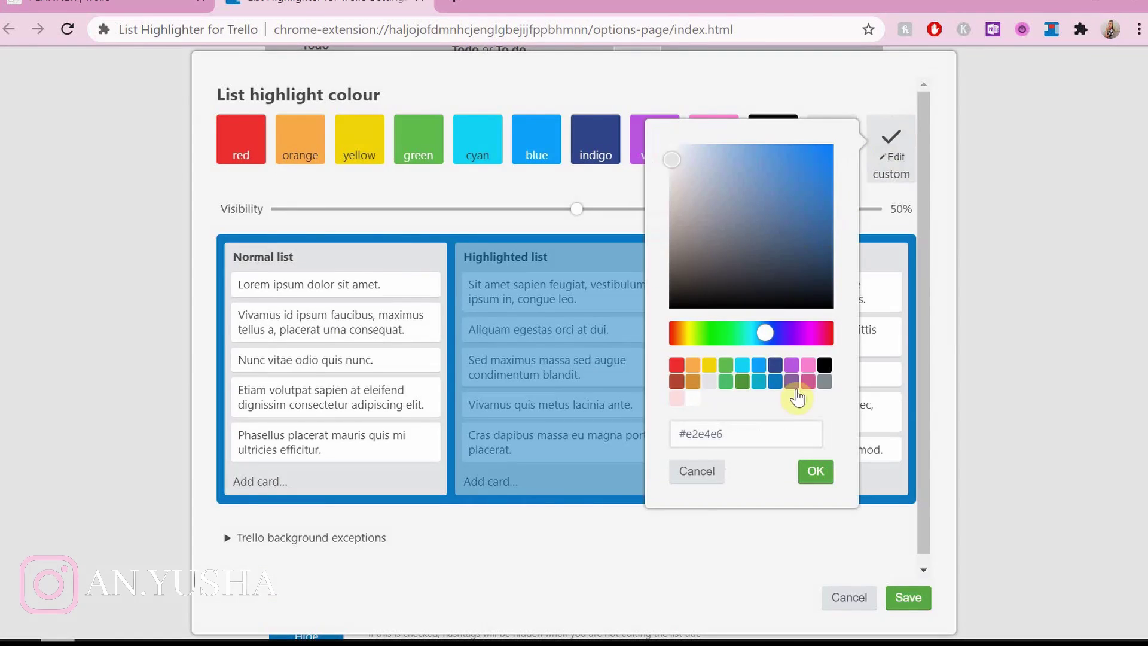
{"action": "left_click_drag", "start_coordinate": [767, 348], "coordinate": [660, 218]}
{"action": "left_click", "coordinate": [697, 190]}
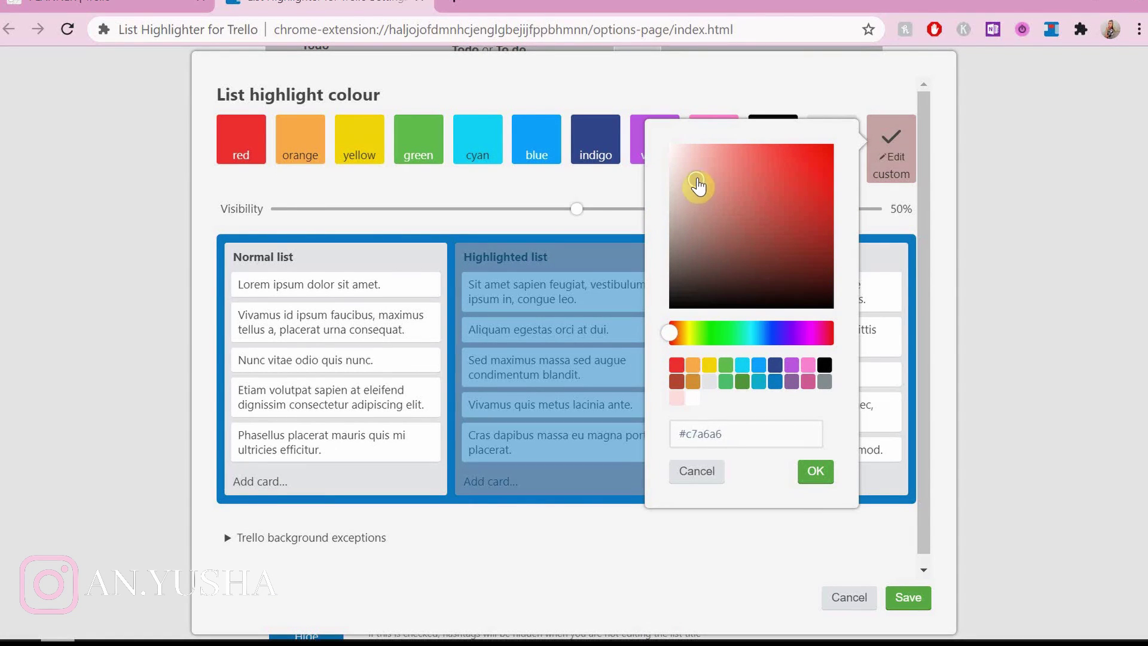
{"action": "left_click", "coordinate": [813, 475]}
{"action": "left_click", "coordinate": [690, 215]}
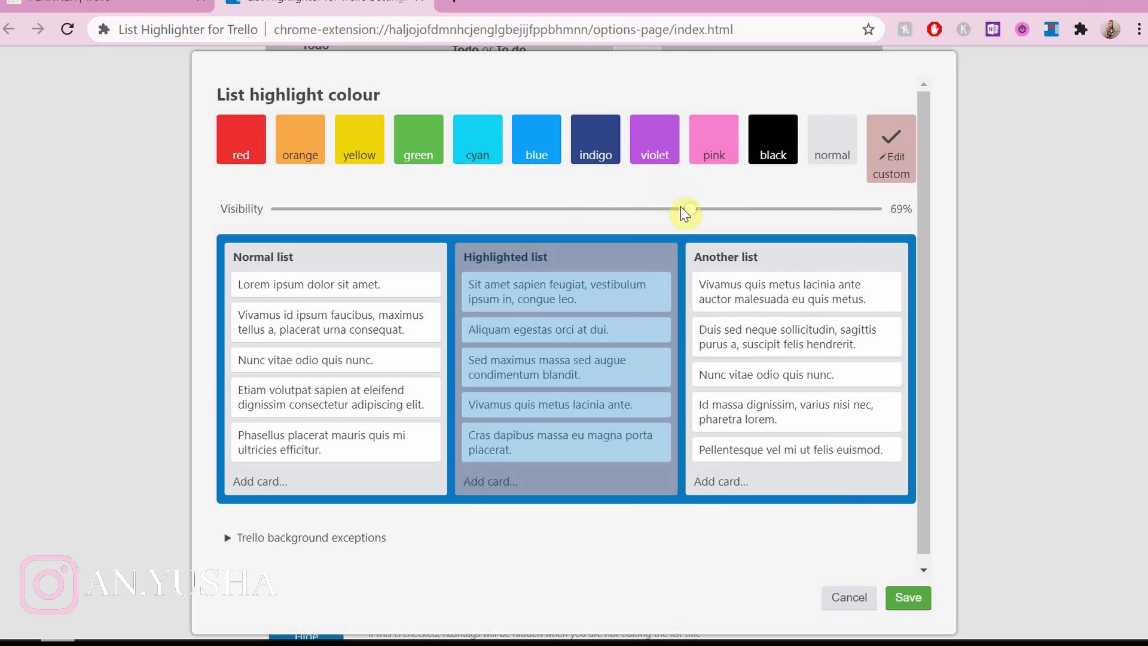
{"action": "left_click", "coordinate": [907, 597]}
{"action": "scroll", "coordinate": [439, 431], "scroll_direction": "up", "scroll_amount": 1}
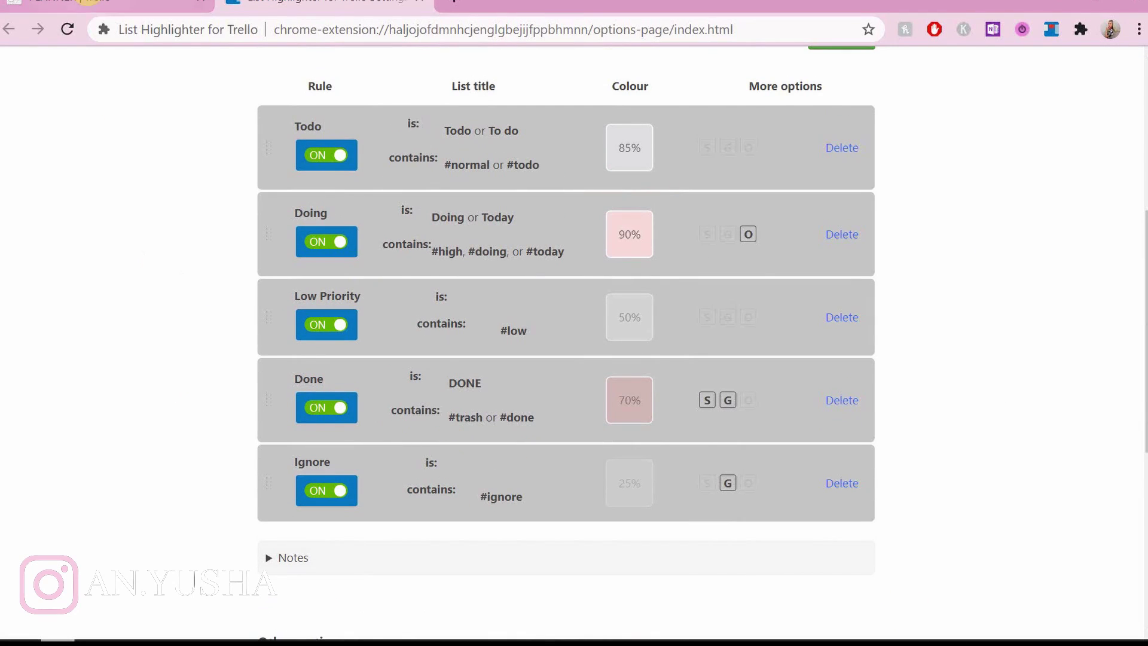
{"action": "scroll", "coordinate": [237, 338], "scroll_direction": "down", "scroll_amount": 2}
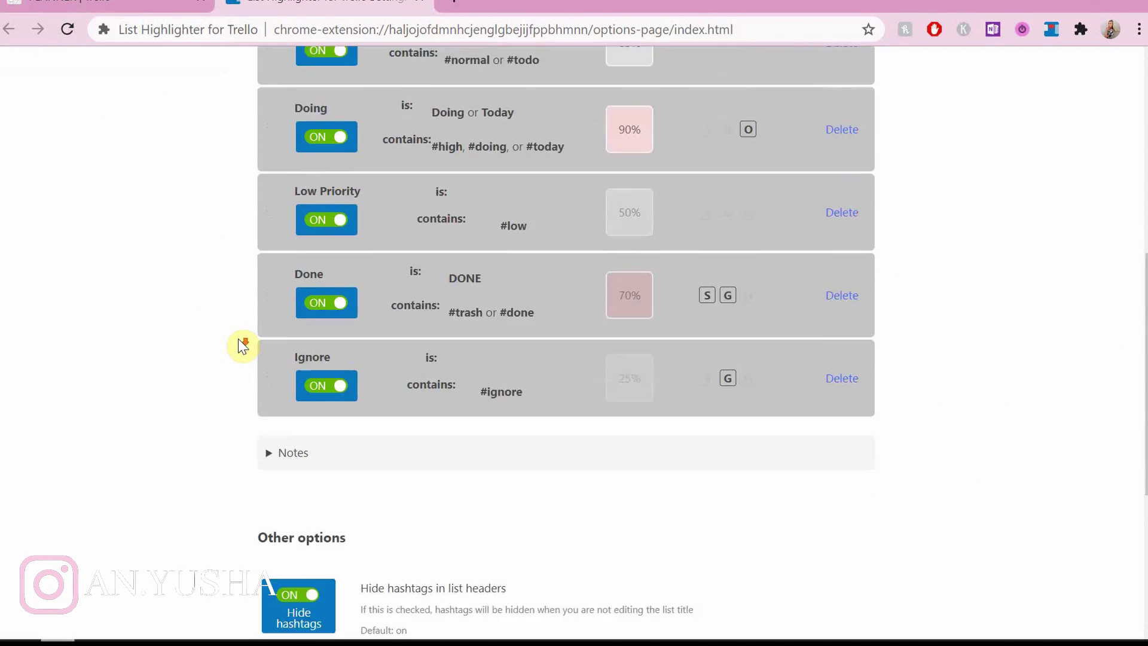
{"action": "scroll", "coordinate": [238, 339], "scroll_direction": "up", "scroll_amount": 1}
{"action": "scroll", "coordinate": [237, 339], "scroll_direction": "down", "scroll_amount": 4}
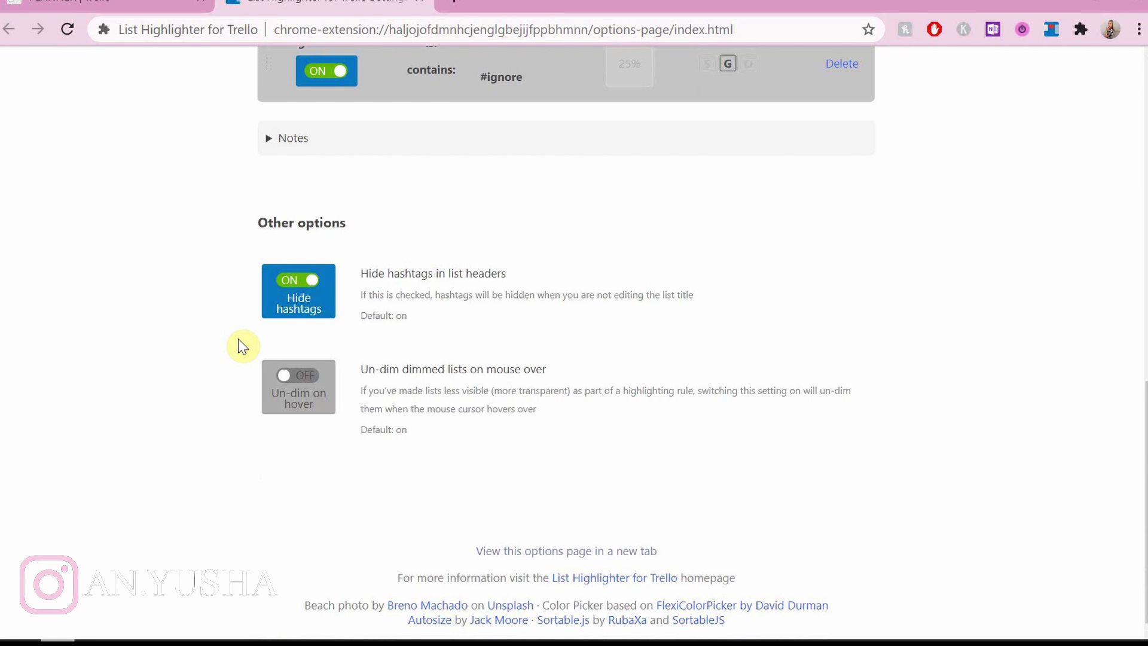
{"action": "scroll", "coordinate": [238, 343], "scroll_direction": "up", "scroll_amount": 10}
{"action": "left_click", "coordinate": [564, 177]}
Add # MORNING, # AFTERNOON and # EVENING header cards to Monday.
{"action": "left_click", "coordinate": [632, 102]}
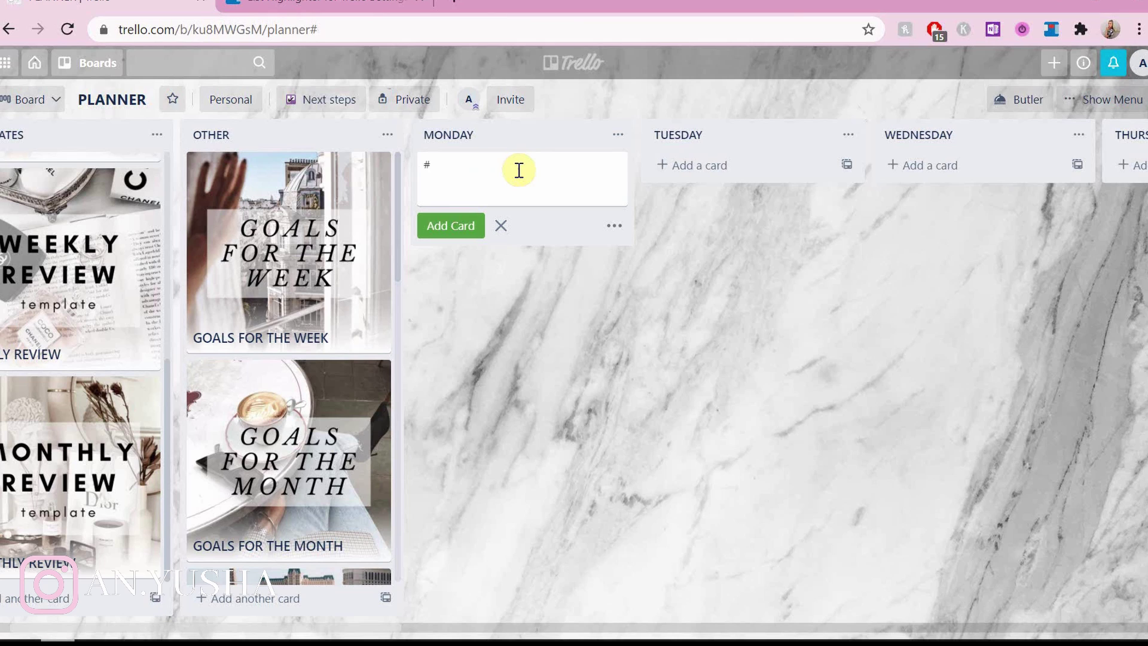
{"action": "type", "text": "MORNING"}
{"action": "key", "text": "Return"}
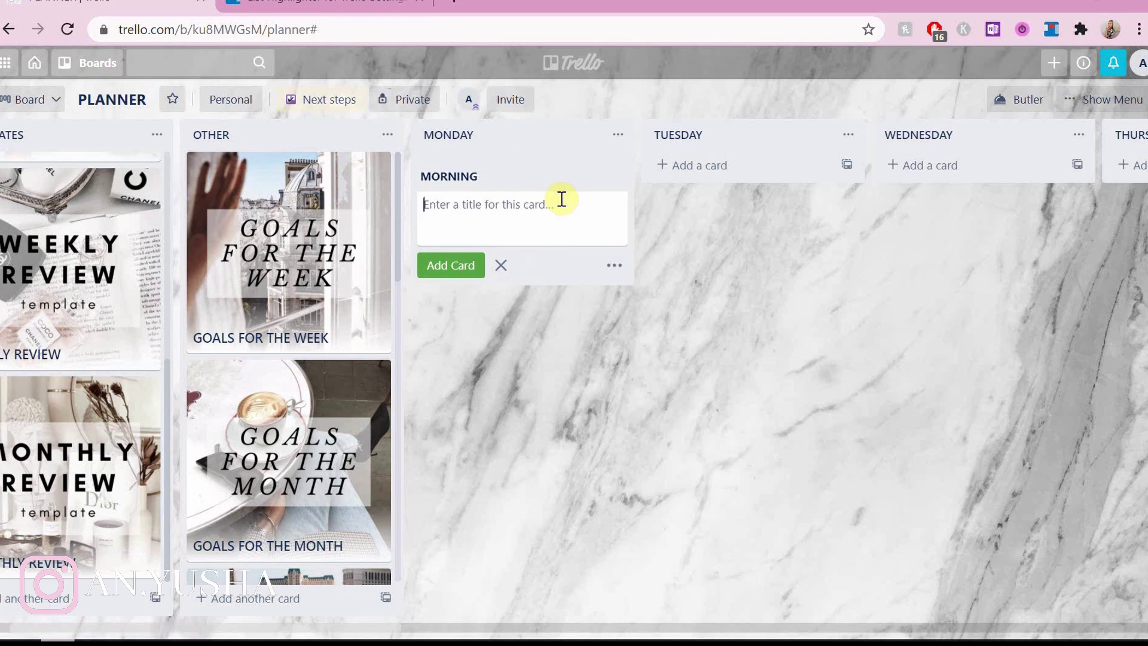
{"action": "type", "text": "AFTERNOON"}
{"action": "key", "text": "Return"}
{"action": "left_click", "coordinate": [487, 204]}
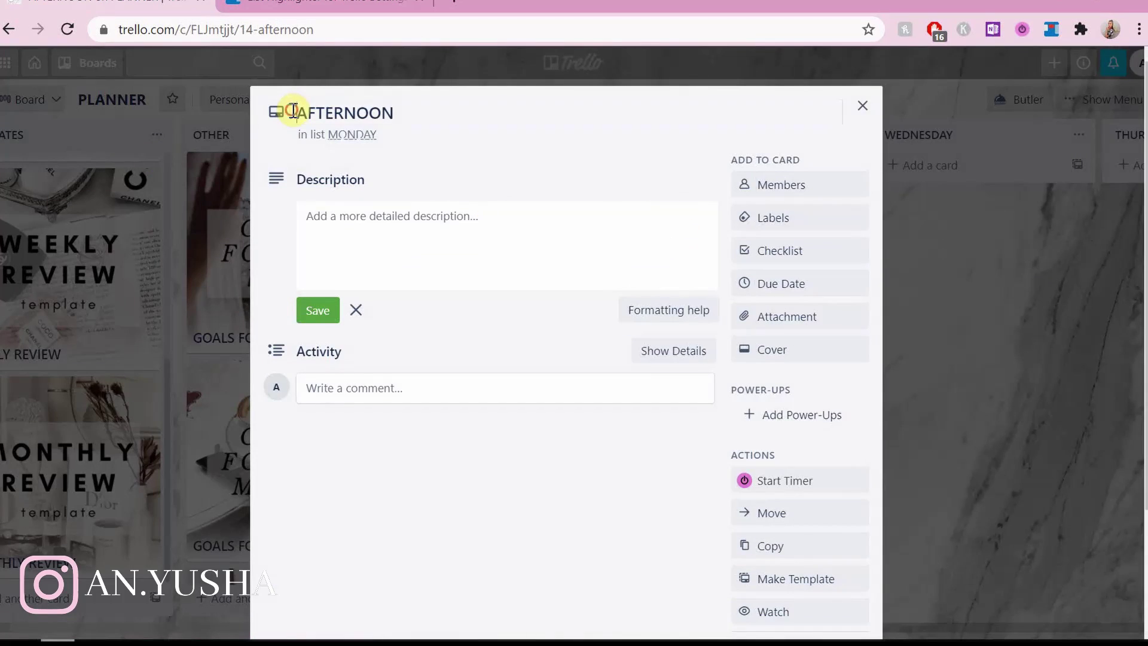
{"action": "key", "text": "Escape"}
{"action": "key", "text": "Escape"}
{"action": "left_click", "coordinate": [498, 240]}
{"action": "type", "text": "EVENING"}
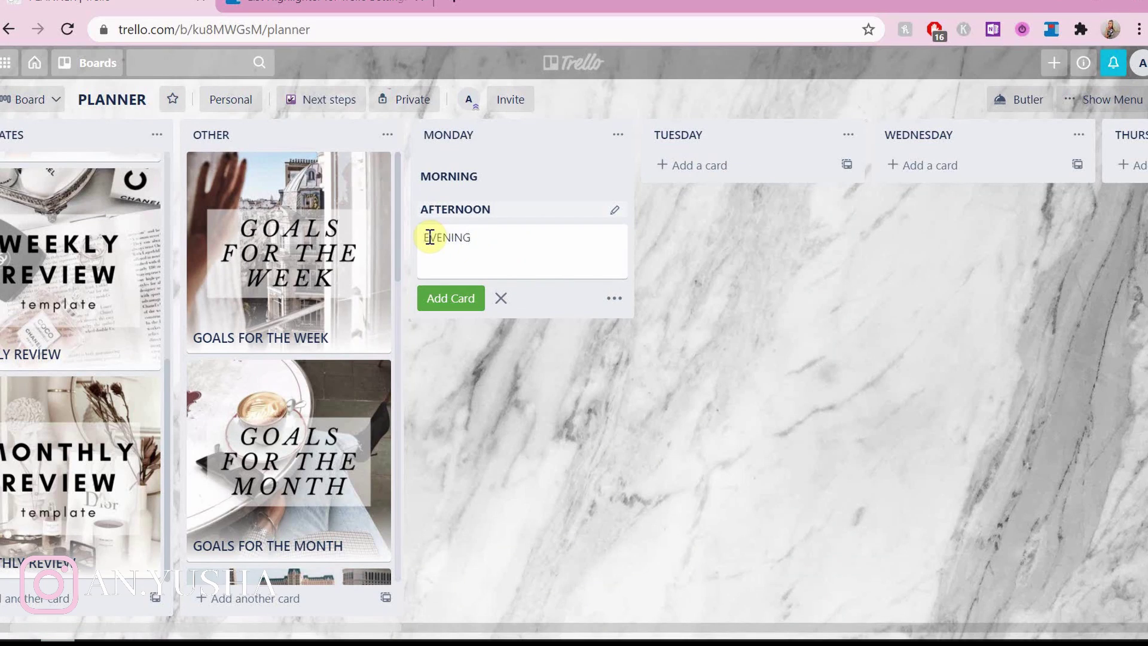
{"action": "key", "text": "Return"}
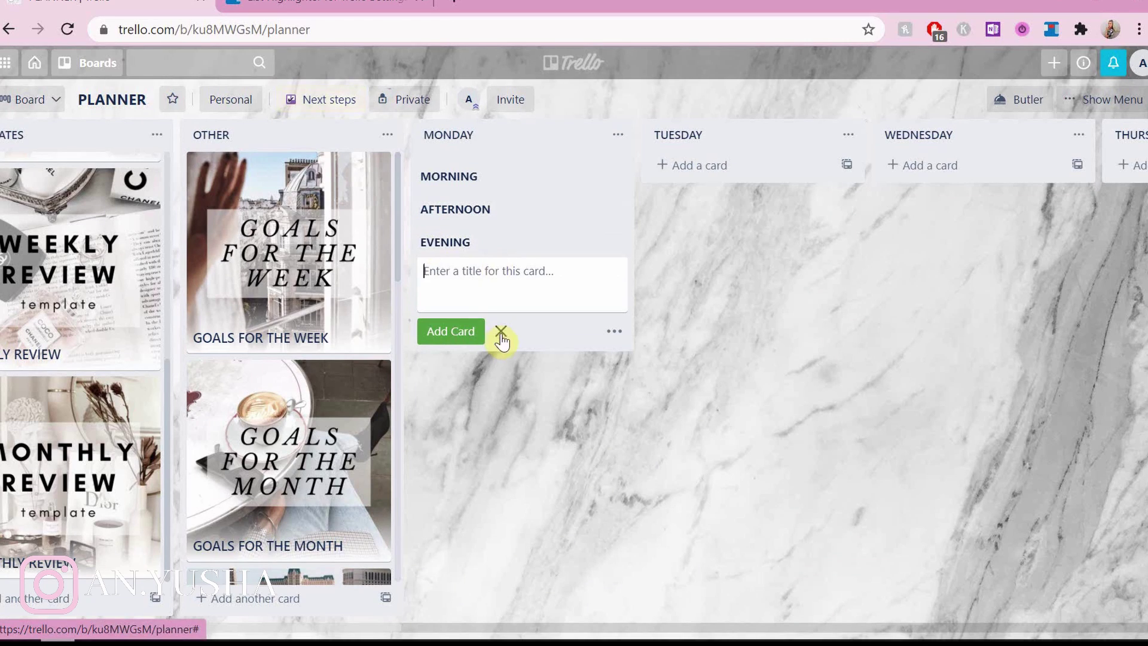
{"action": "left_click", "coordinate": [499, 330]}
Add MORNING, AFTERNOON and EVENING cards to Tuesday.
{"action": "left_click", "coordinate": [722, 167]}
{"action": "key", "text": "Return"}
{"action": "type", "text": "#A"}
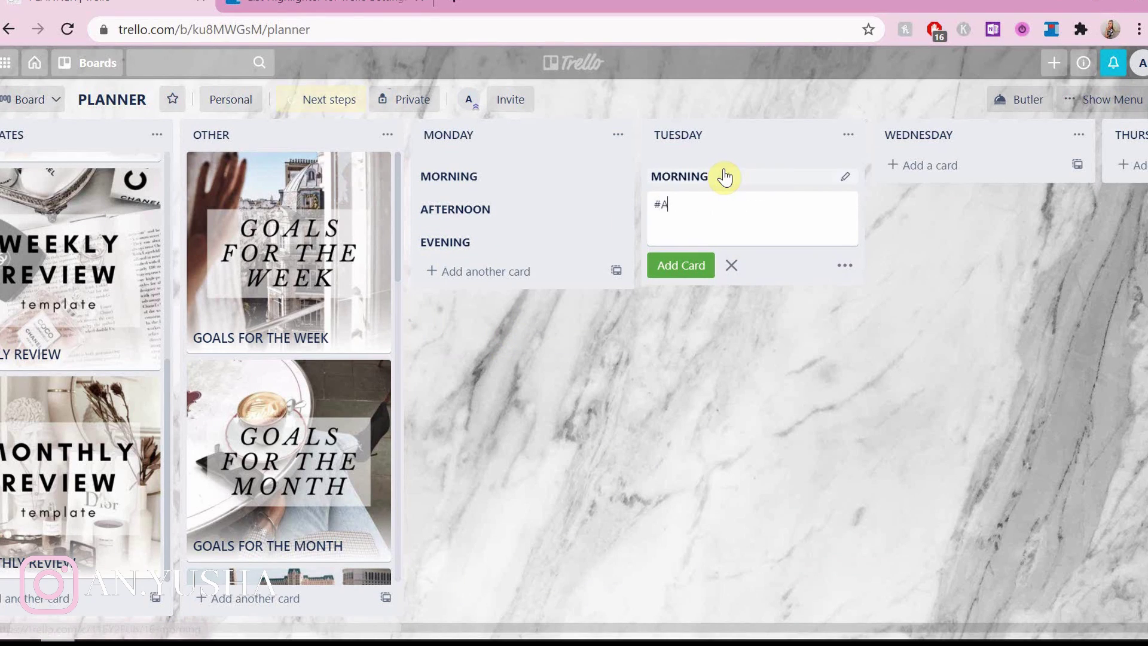
{"action": "key", "text": "Return"}
{"action": "type", "text": "# EVENING"}
{"action": "key", "text": "Return"}
Add MORNING, AFTERNOON and EVENING cards to Wednesday.
{"action": "left_click", "coordinate": [923, 165]}
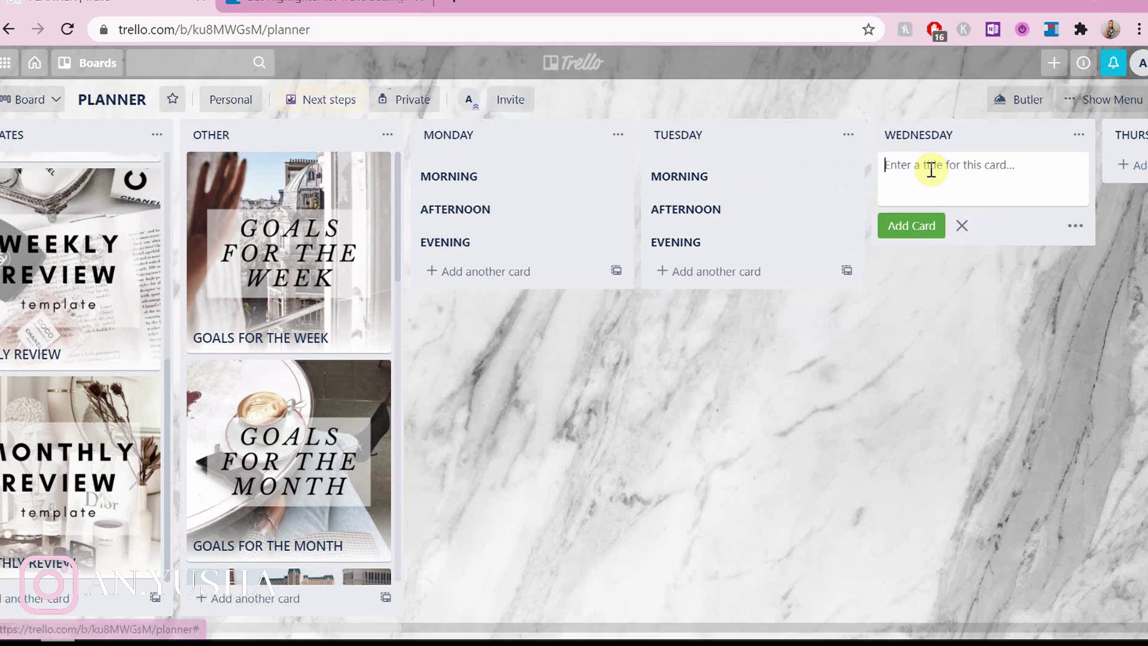
{"action": "type", "text": "# MORNING"}
{"action": "key", "text": "Return"}
{"action": "type", "text": "#"}
{"action": "type", "text": "NOON"}
{"action": "key", "text": "Return"}
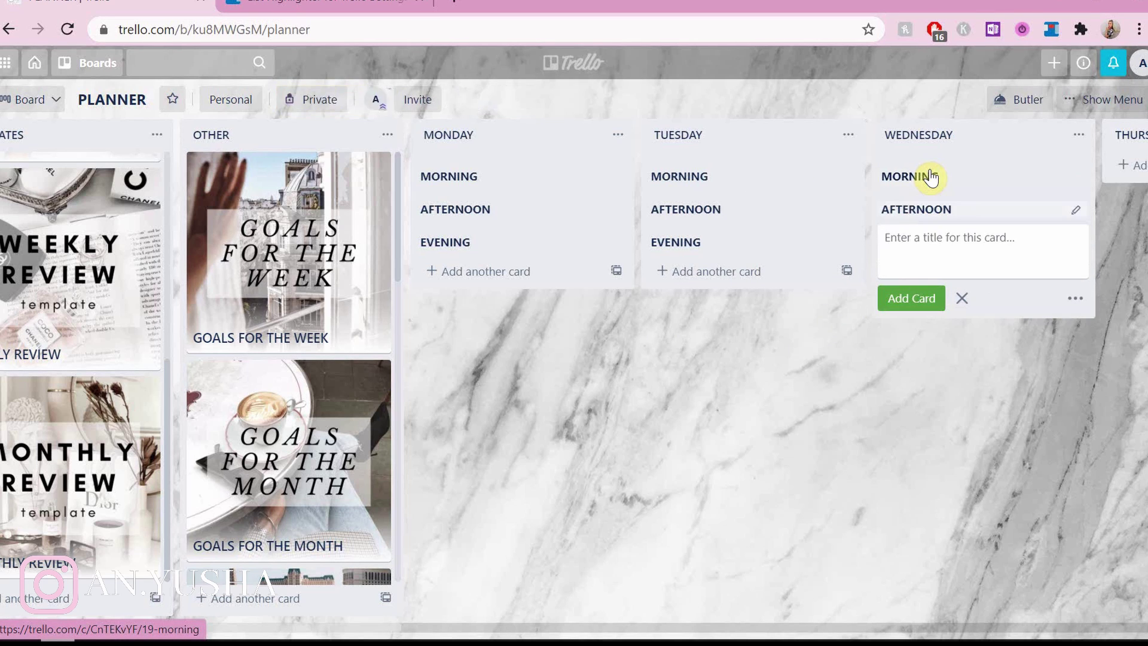
{"action": "type", "text": "# ENEVENING"}
{"action": "key", "text": "Return"}
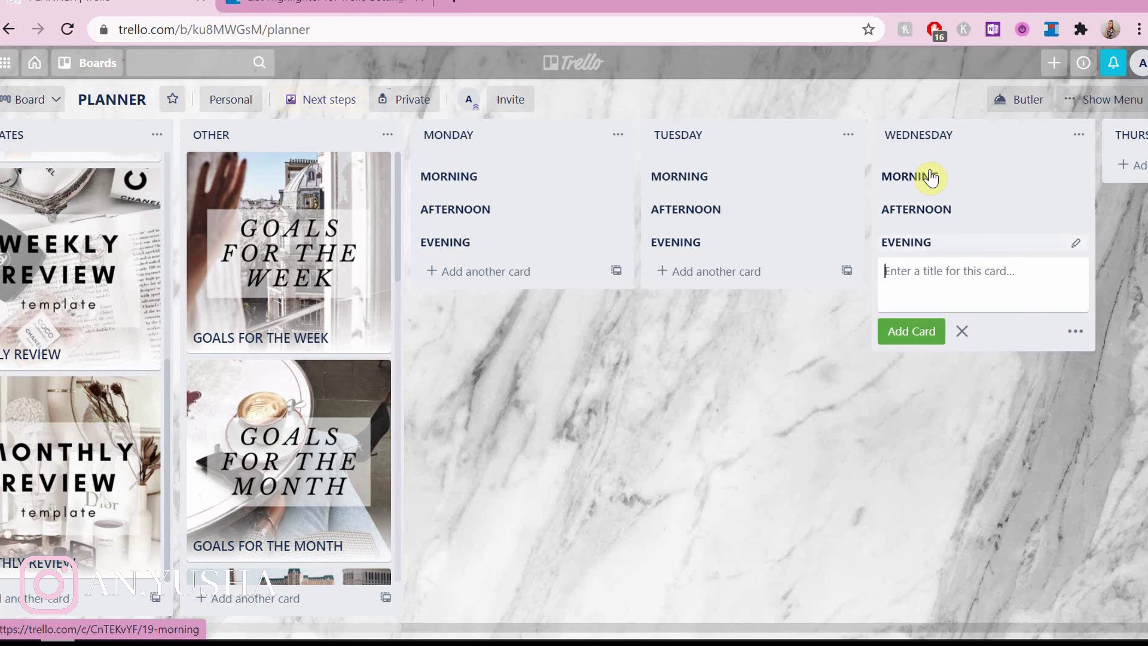
{"action": "scroll", "coordinate": [1048, 433], "scroll_direction": "right", "scroll_amount": 5}
Add MORNING, AFTERNOON and EVENING header cards to the THURSDAY and FRIDAY lists.
{"action": "left_click", "coordinate": [792, 164]}
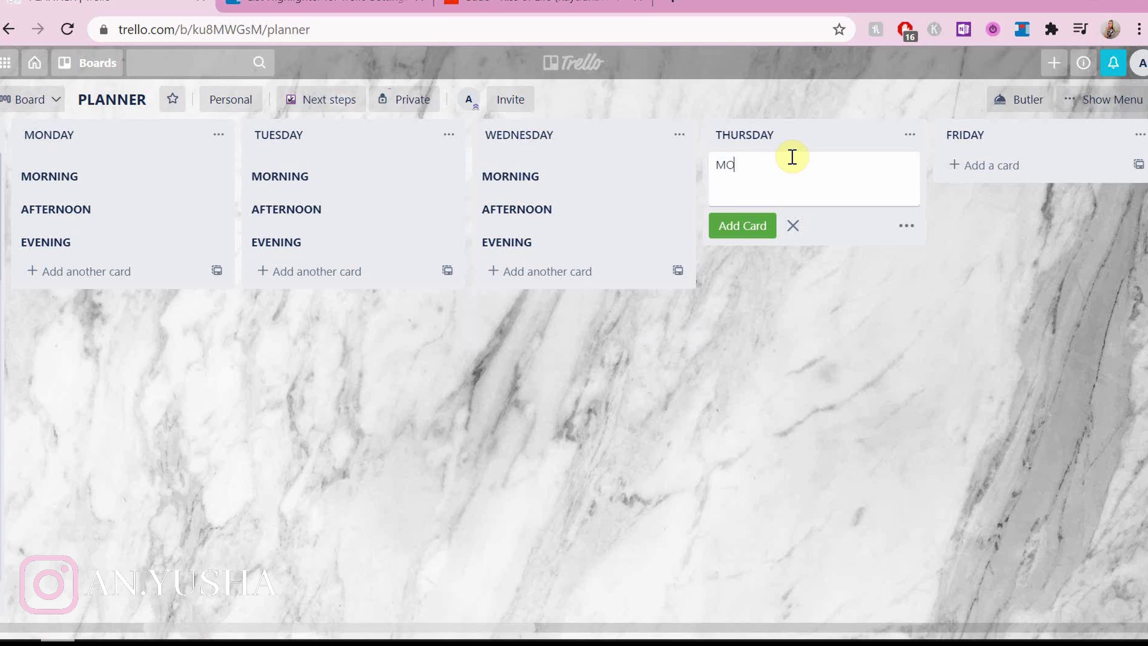
{"action": "type", "text": "# MORNING"}
{"action": "key", "text": "Return"}
{"action": "type", "text": "# AFTE"}
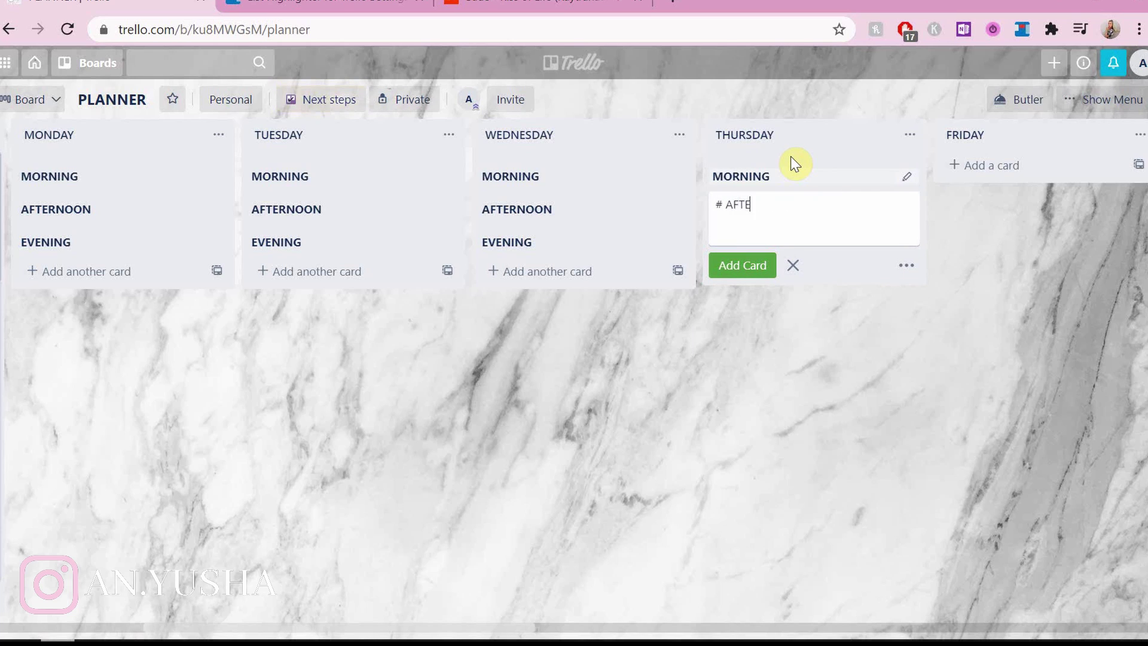
{"action": "type", "text": "RNOON"}
{"action": "key", "text": "Return"}
{"action": "type", "text": "# EVENING"}
{"action": "key", "text": "Return"}
{"action": "scroll", "coordinate": [858, 222], "scroll_direction": "right", "scroll_amount": 3}
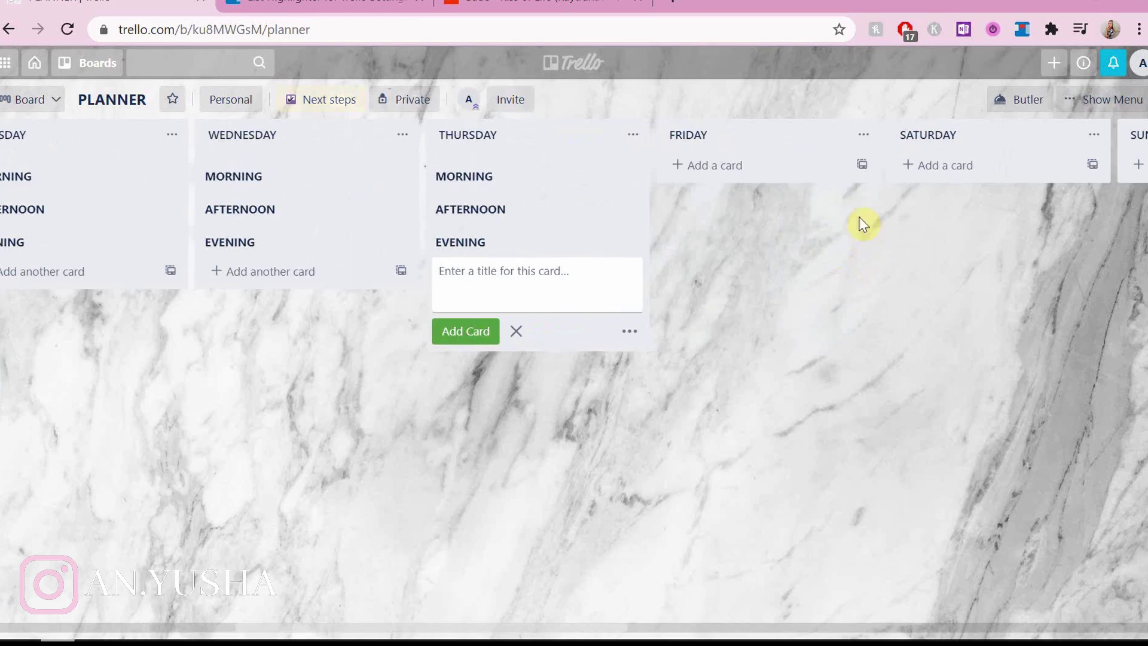
{"action": "left_click", "coordinate": [788, 167]}
{"action": "type", "text": "G"}
{"action": "key", "text": "Return"}
{"action": "type", "text": "# AFTERNOO"}
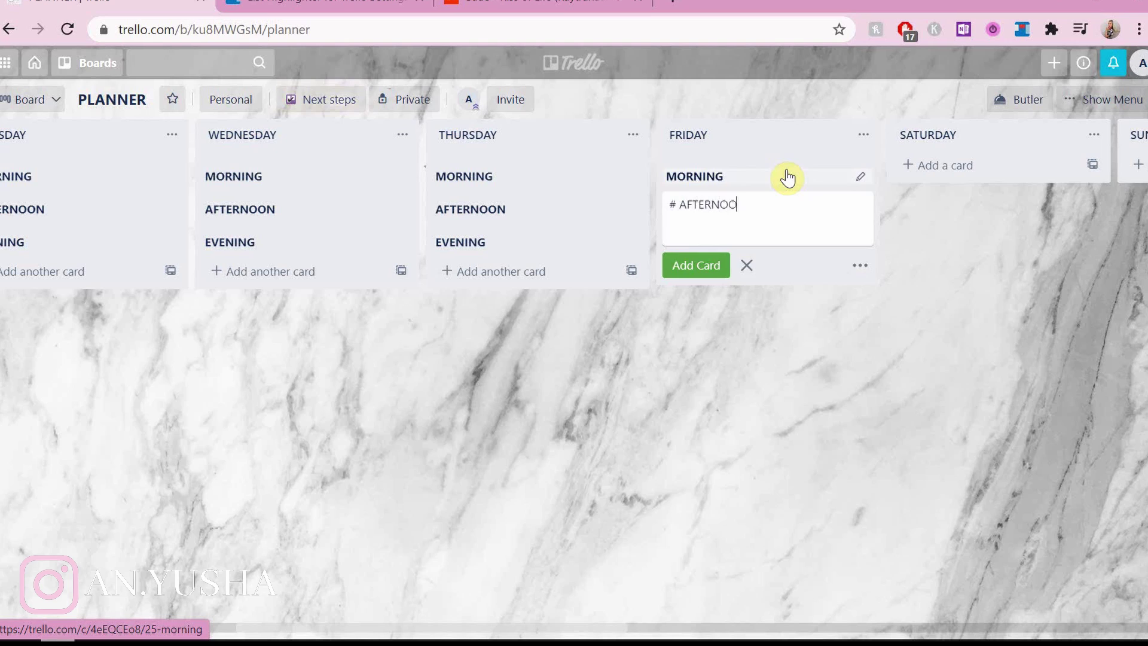
{"action": "type", "text": "N"}
{"action": "key", "text": "Return"}
{"action": "type", "text": "#ING"}
{"action": "key", "text": "Return"}
{"action": "scroll", "coordinate": [771, 176], "scroll_direction": "right", "scroll_amount": 3}
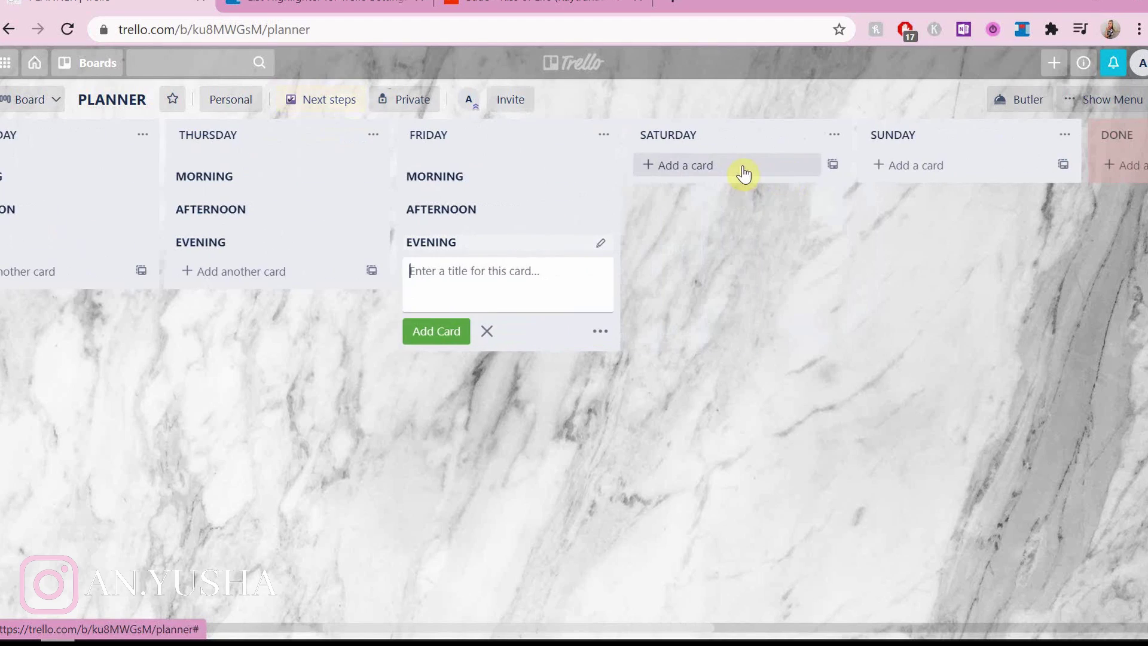
Add MORNING, AFTERNOON and EVENING header cards to the SATURDAY and SUNDAY lists.
{"action": "left_click", "coordinate": [741, 166]}
{"action": "type", "text": "# MORNING"}
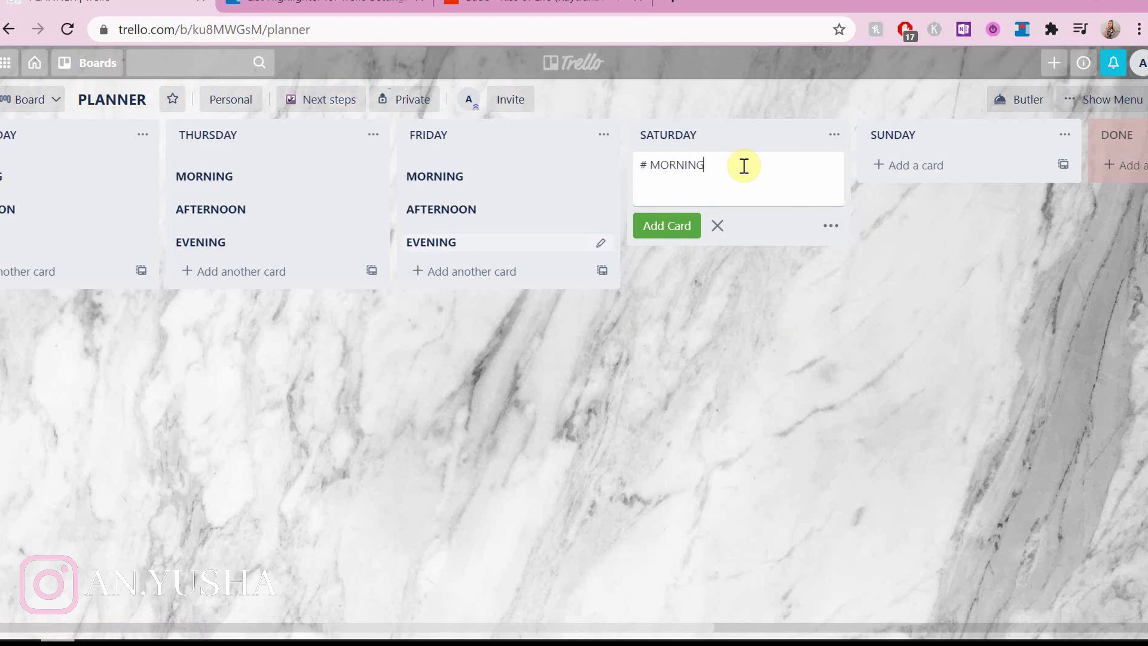
{"action": "key", "text": "Return"}
{"action": "type", "text": "# AFTERNOON"}
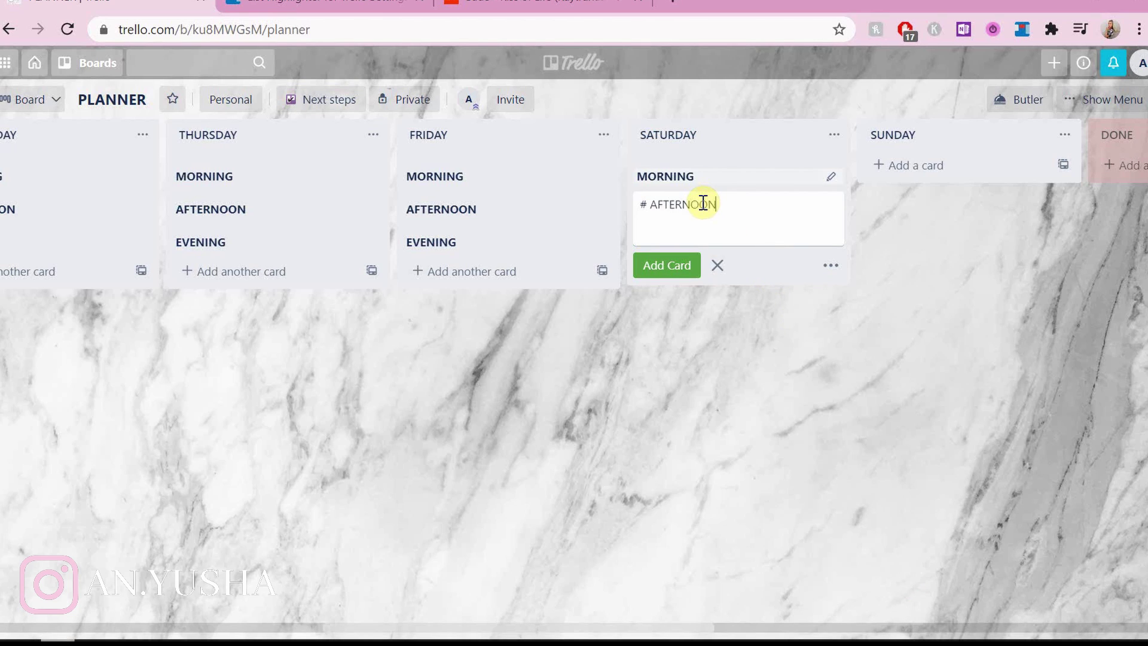
{"action": "key", "text": "Return"}
{"action": "type", "text": "#"}
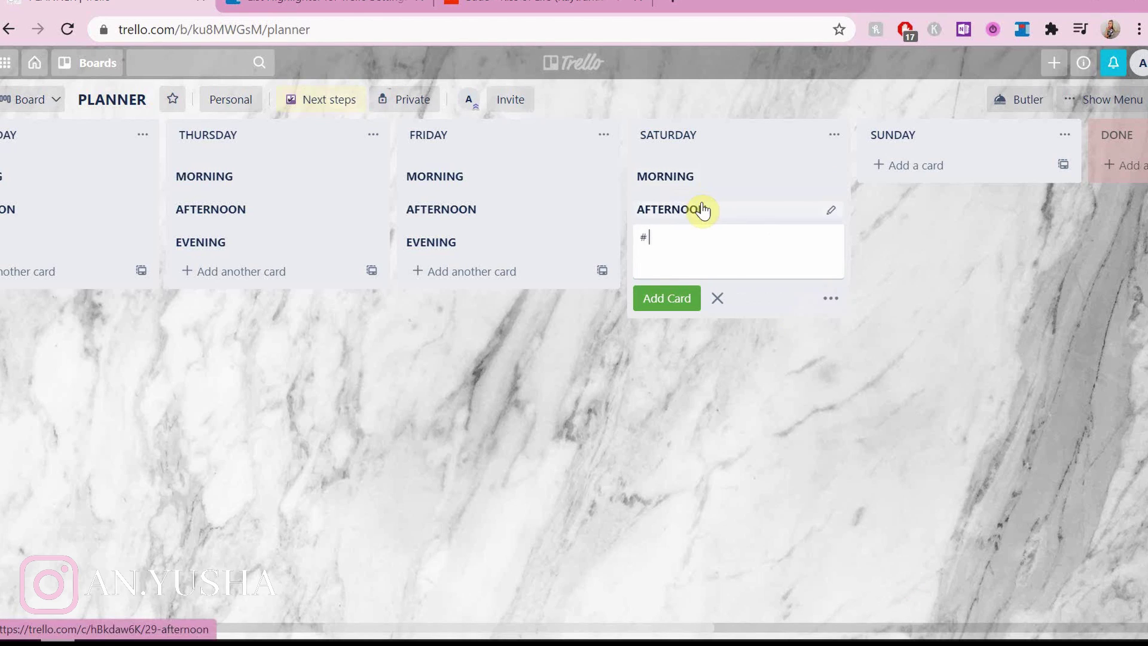
{"action": "key", "text": "Return"}
{"action": "left_click", "coordinate": [924, 165]}
{"action": "type", "text": "# MORNING"}
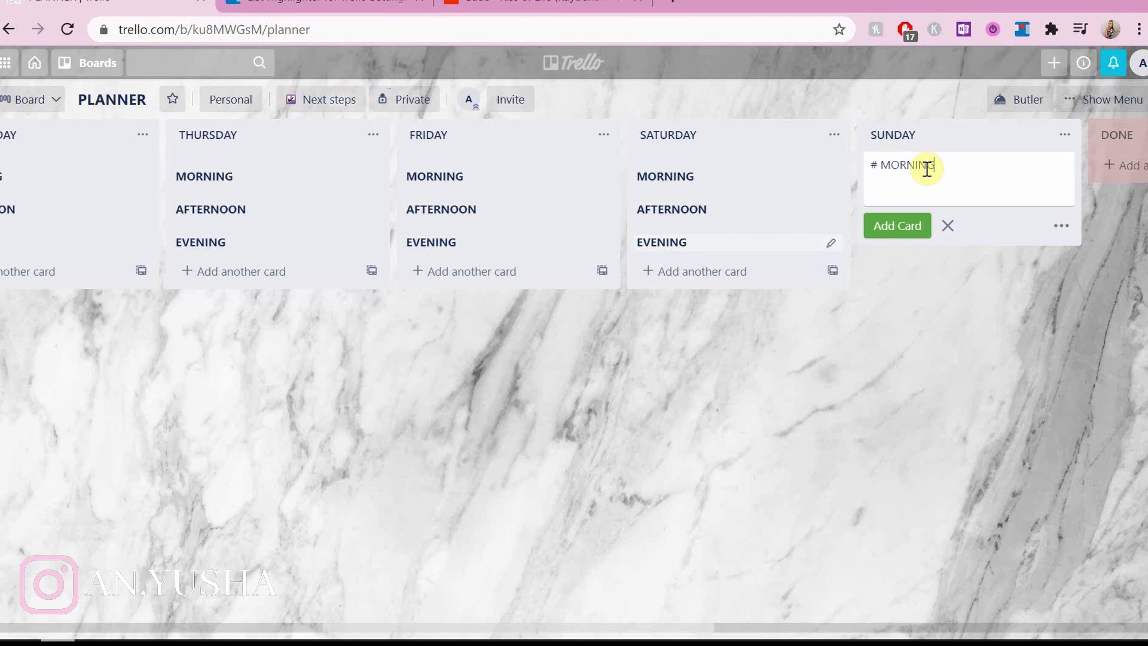
{"action": "key", "text": "Return"}
{"action": "type", "text": "# AFTERNOO"}
{"action": "key", "text": "Return"}
{"action": "type", "text": "# EVENI"}
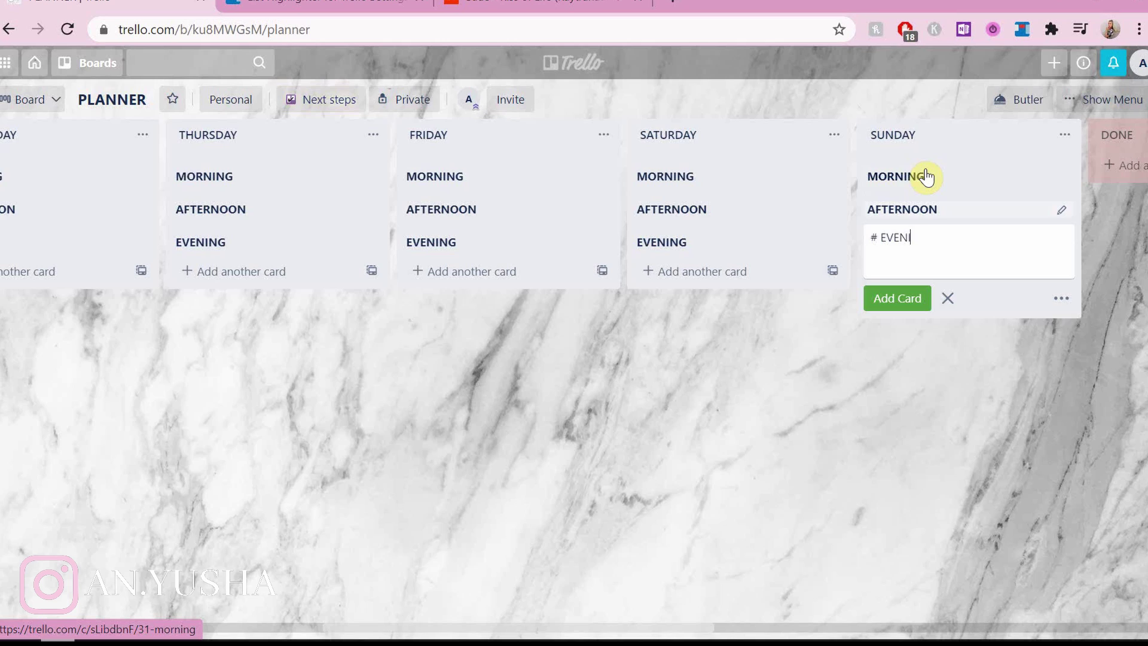
{"action": "type", "text": "NG"}
{"action": "key", "text": "Return"}
{"action": "scroll", "coordinate": [927, 174], "scroll_direction": "right", "scroll_amount": 5}
{"action": "scroll", "coordinate": [918, 174], "scroll_direction": "right", "scroll_amount": 6}
{"action": "scroll", "coordinate": [903, 174], "scroll_direction": "left", "scroll_amount": 4}
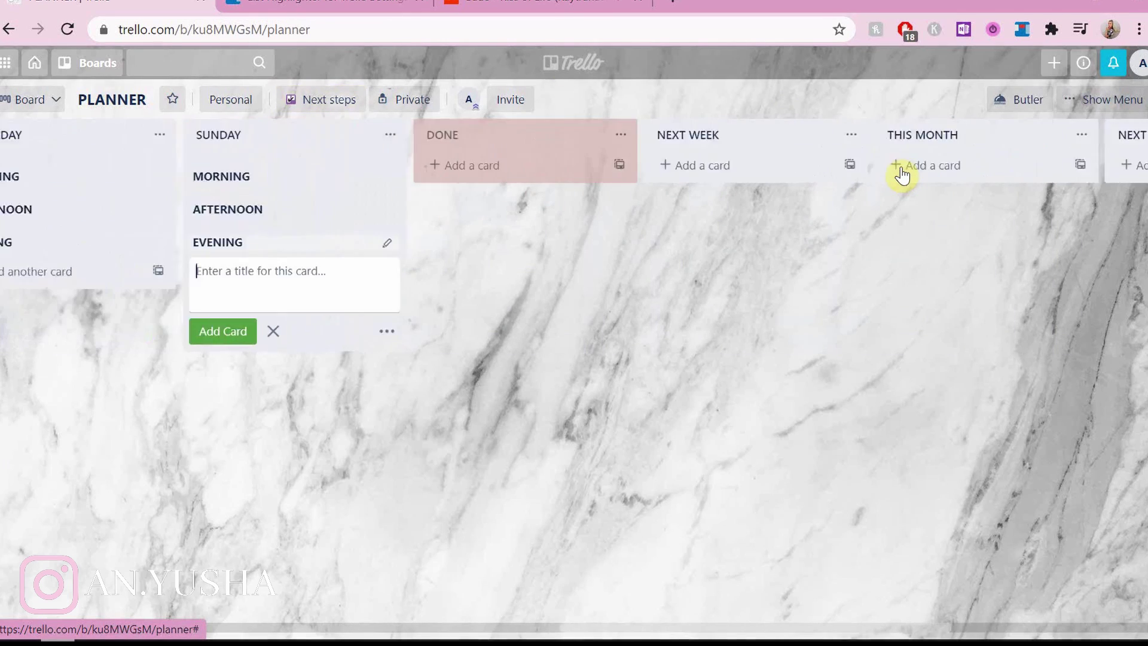
{"action": "left_click_drag", "start_coordinate": [503, 135], "coordinate": [650, 144]}
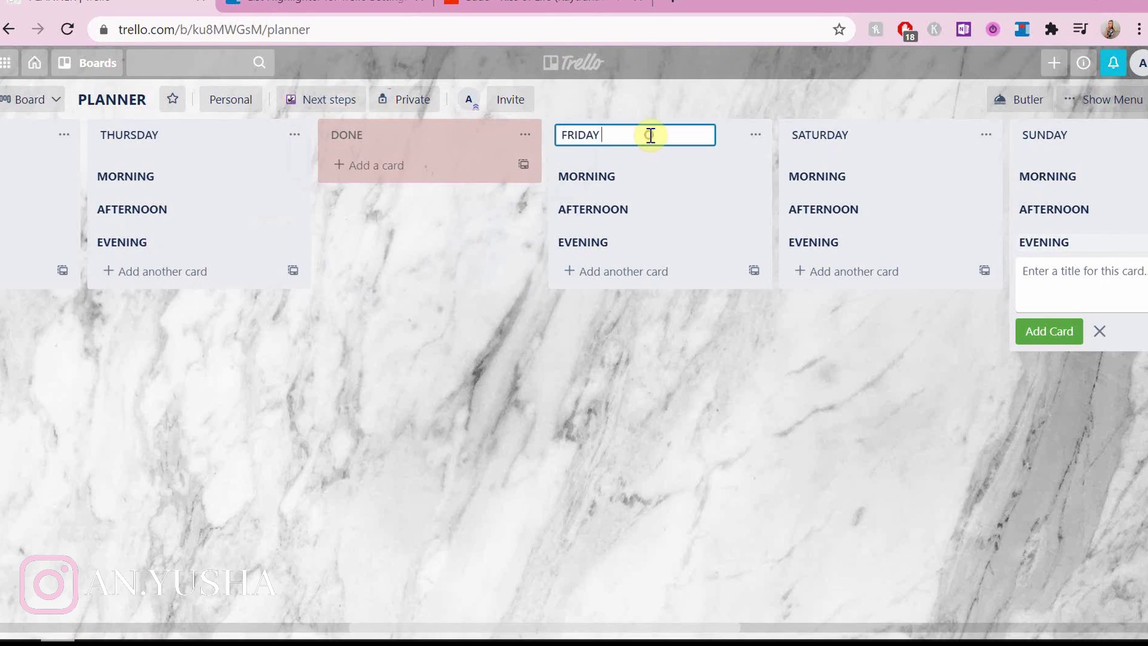
Fix the FRIDAY title and set a soft pink custom colour in List Highlighter options.
{"action": "key", "text": "BackSpace"}
{"action": "key", "text": "Return"}
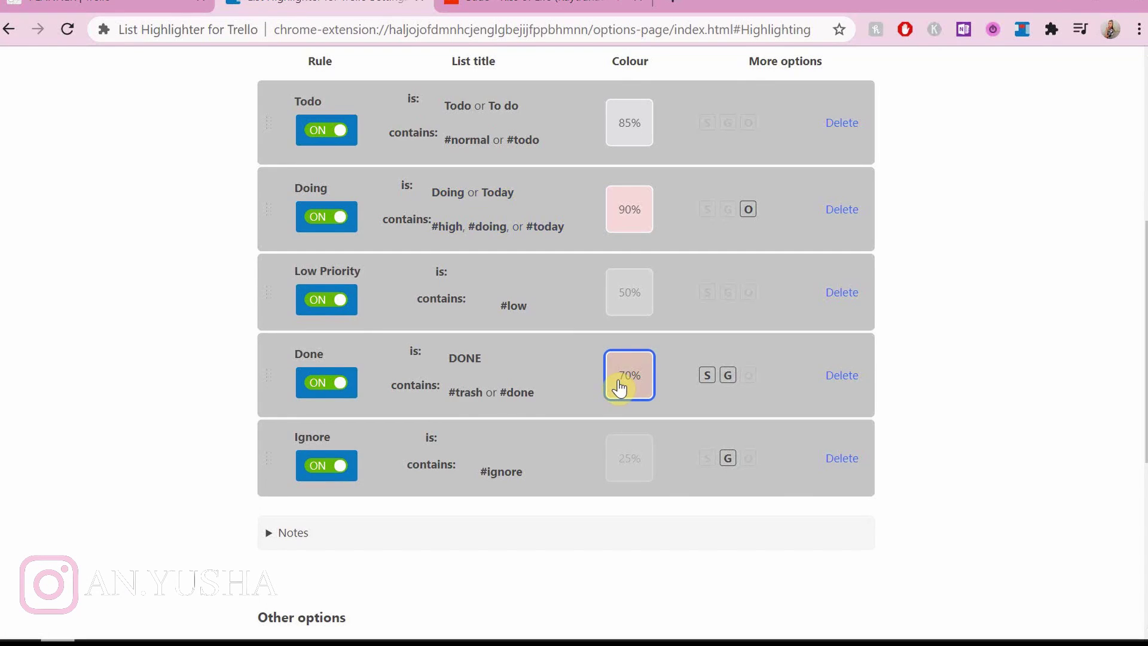
{"action": "left_click", "coordinate": [619, 386]}
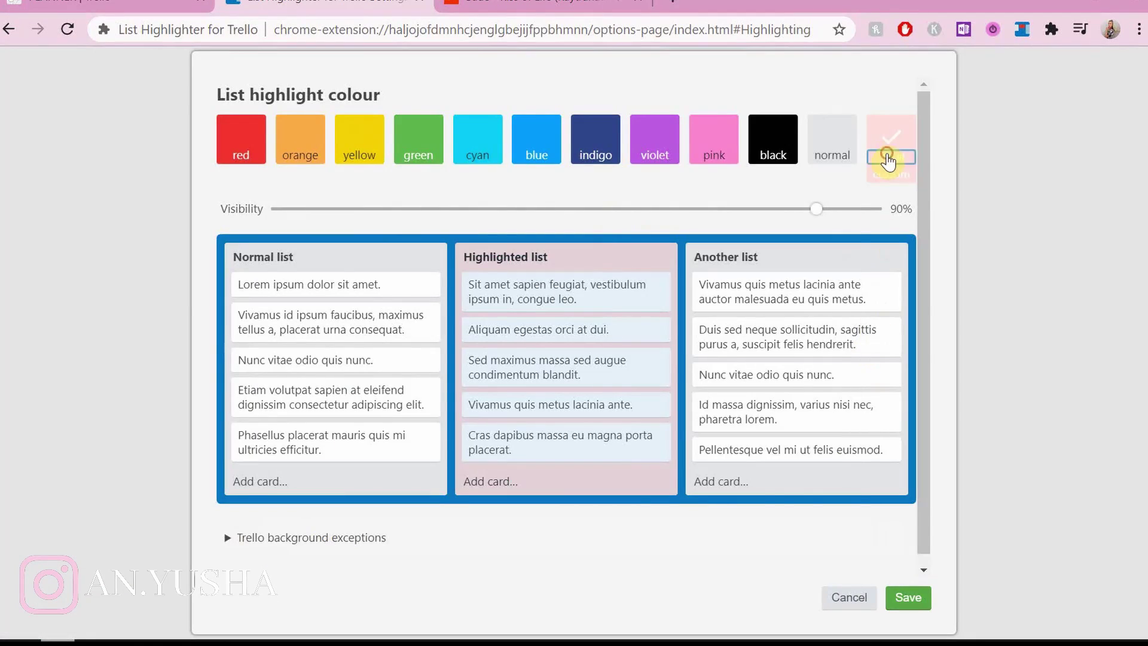
{"action": "left_click", "coordinate": [889, 153]}
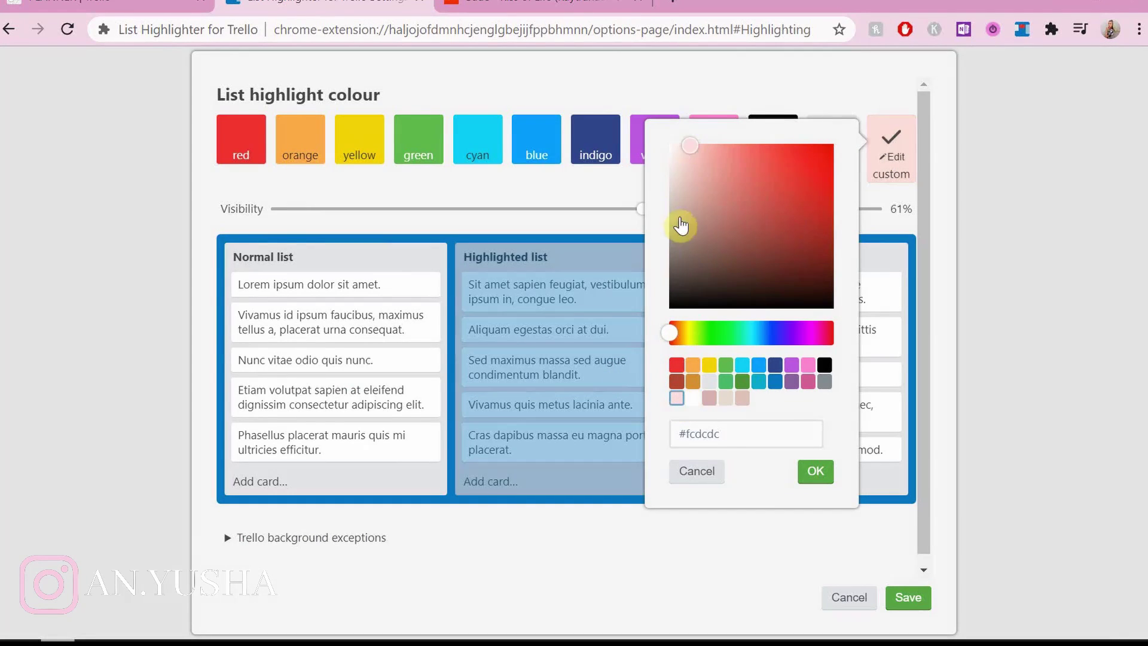
{"action": "mouse_move", "coordinate": [689, 150]}
{"action": "left_mouse_down"}
{"action": "mouse_move", "coordinate": [730, 278]}
{"action": "mouse_move", "coordinate": [679, 153]}
{"action": "left_mouse_up"}
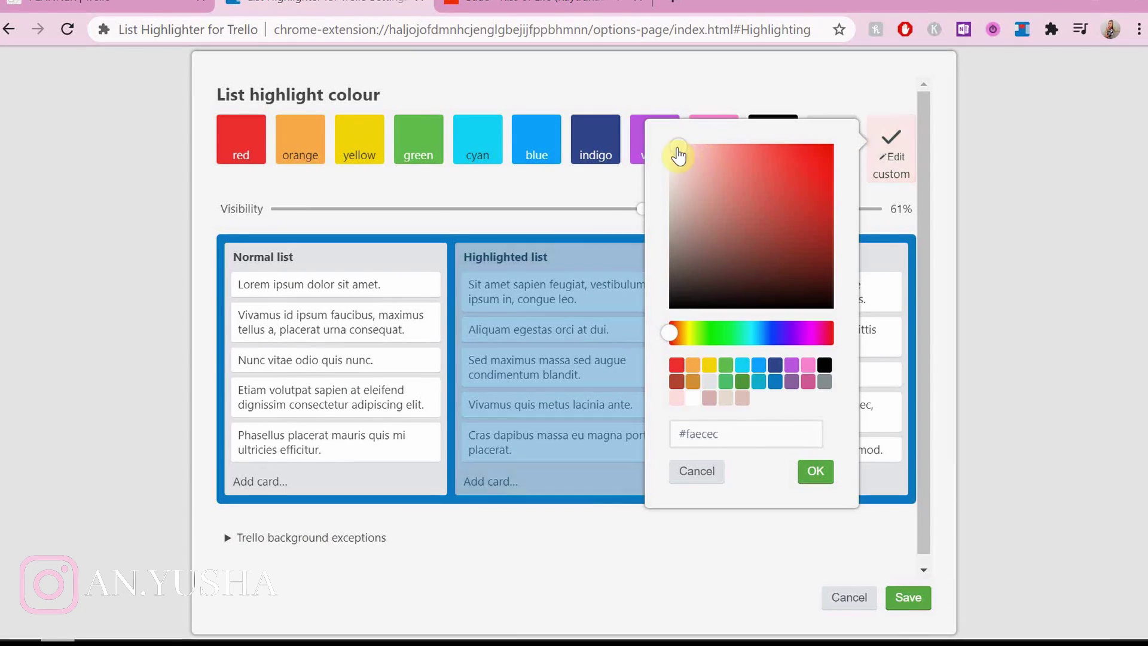
{"action": "left_click", "coordinate": [902, 469]}
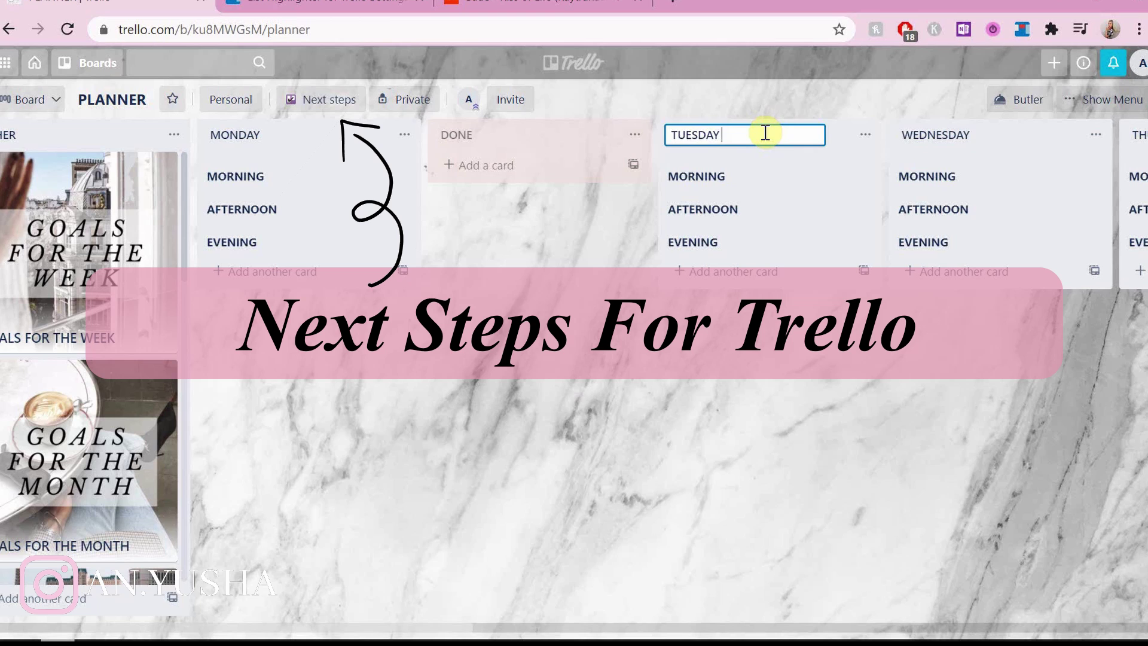
Commit the TUESDAY title so the list turns pink, glancing at the Next steps options.
{"action": "left_click", "coordinate": [632, 410]}
{"action": "scroll", "coordinate": [632, 411], "scroll_direction": "left", "scroll_amount": 3}
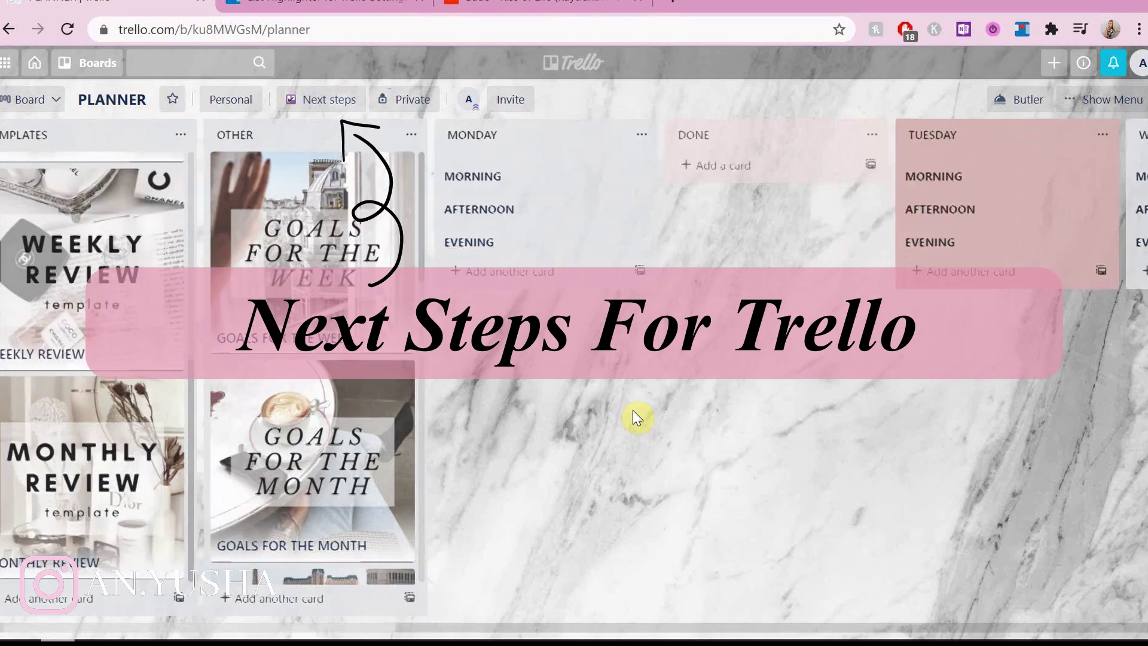
{"action": "scroll", "coordinate": [632, 410], "scroll_direction": "right", "scroll_amount": 1}
{"action": "scroll", "coordinate": [632, 417], "scroll_direction": "left", "scroll_amount": 2}
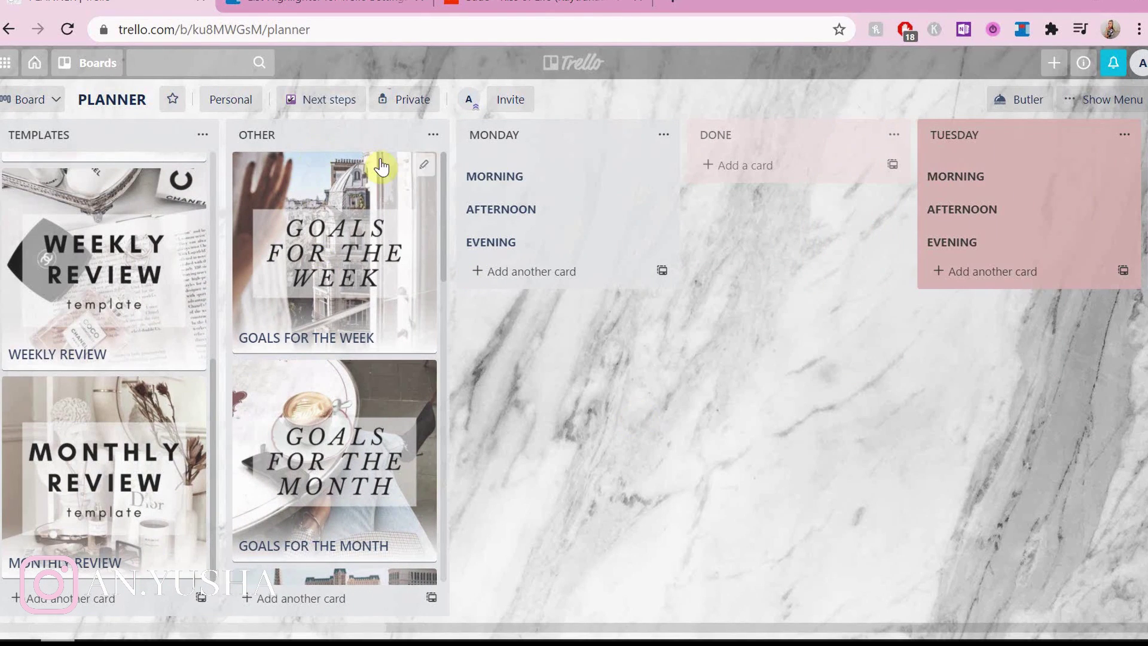
{"action": "left_click", "coordinate": [329, 100]}
{"action": "left_click", "coordinate": [329, 229]}
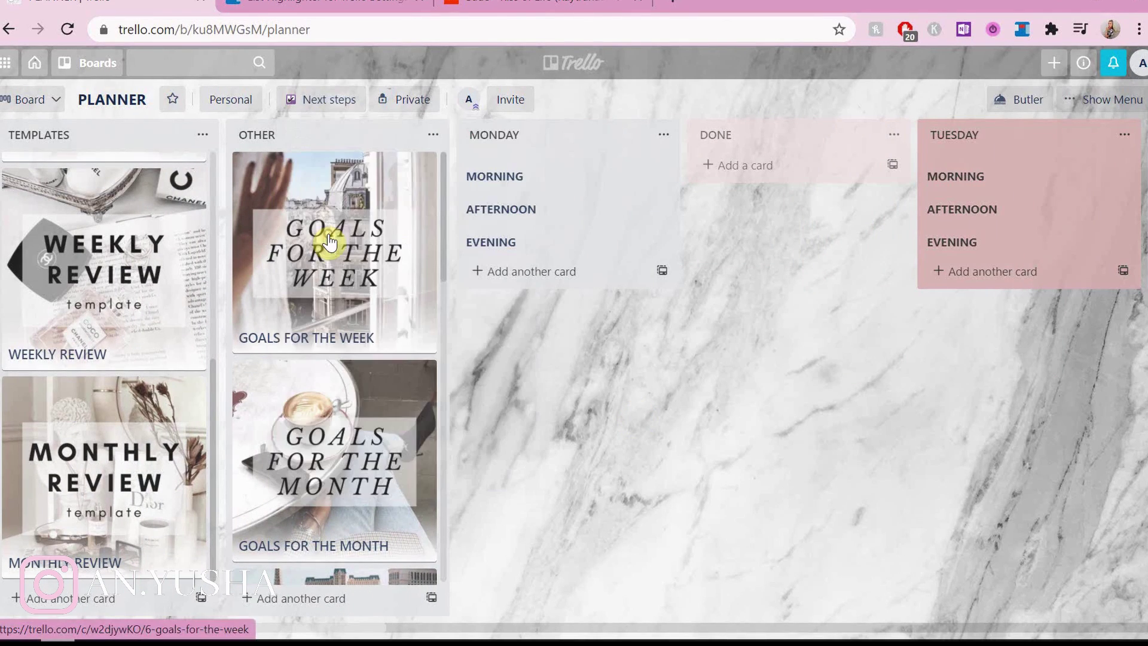
Change a highlight rule to pale cyan (#d8f1f2) so TEMPLATES and OTHER turn light cyan.
{"action": "left_click", "coordinate": [331, 90]}
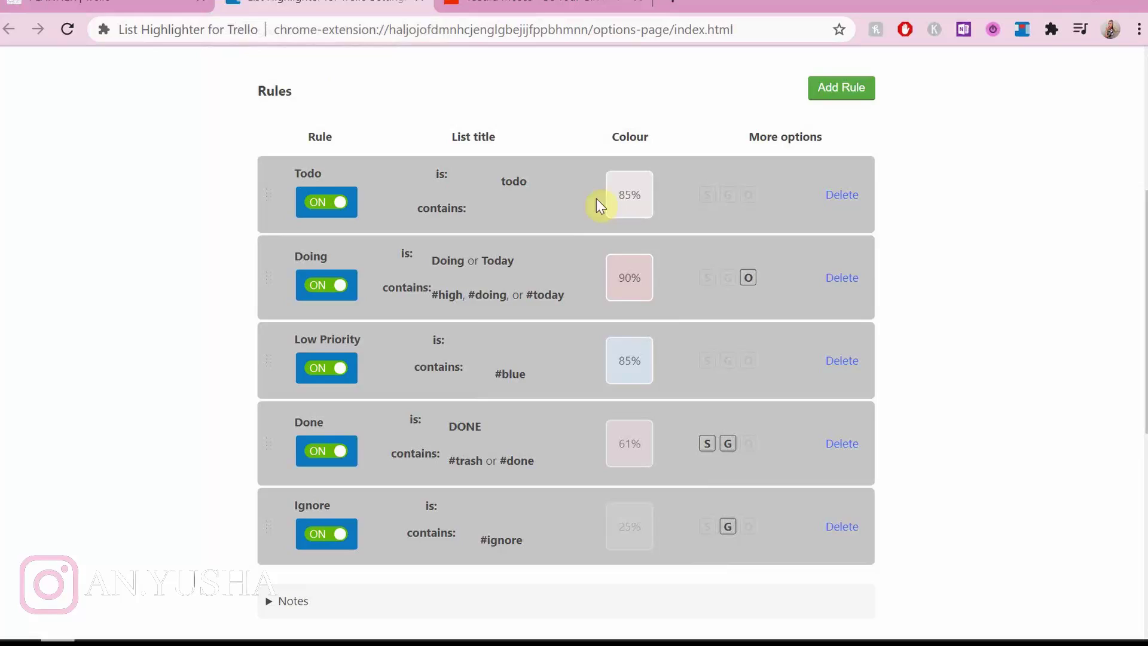
{"action": "left_click", "coordinate": [629, 361]}
{"action": "left_click", "coordinate": [893, 157]}
{"action": "left_click_drag", "start_coordinate": [763, 332], "coordinate": [752, 333]}
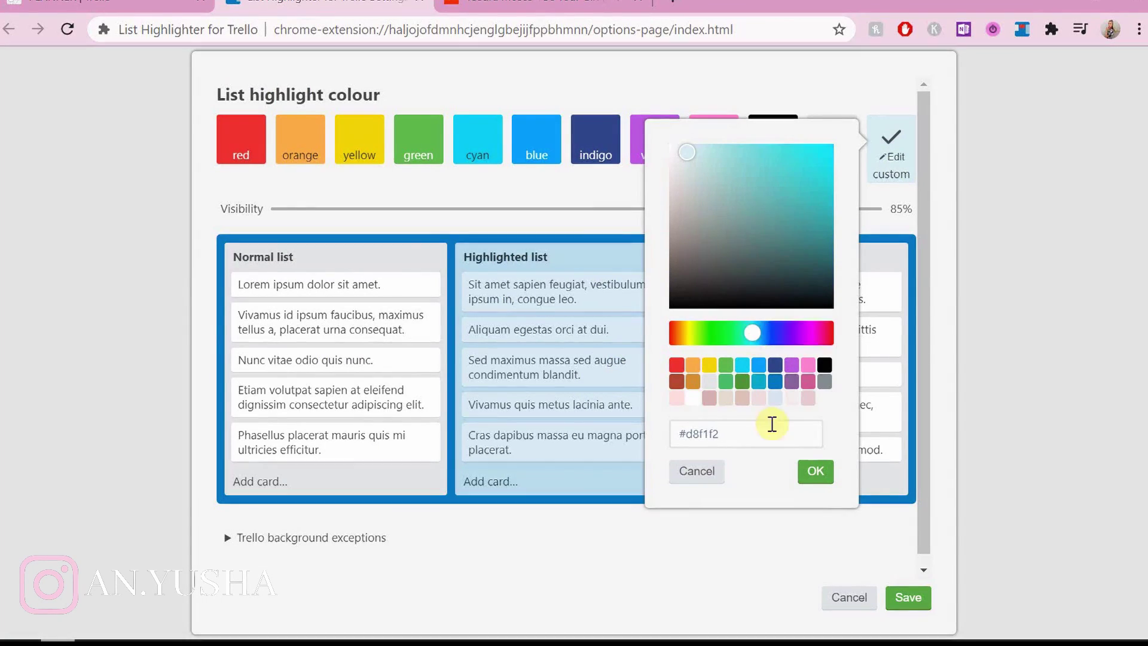
{"action": "left_click", "coordinate": [816, 471]}
{"action": "left_click", "coordinate": [20, 4]}
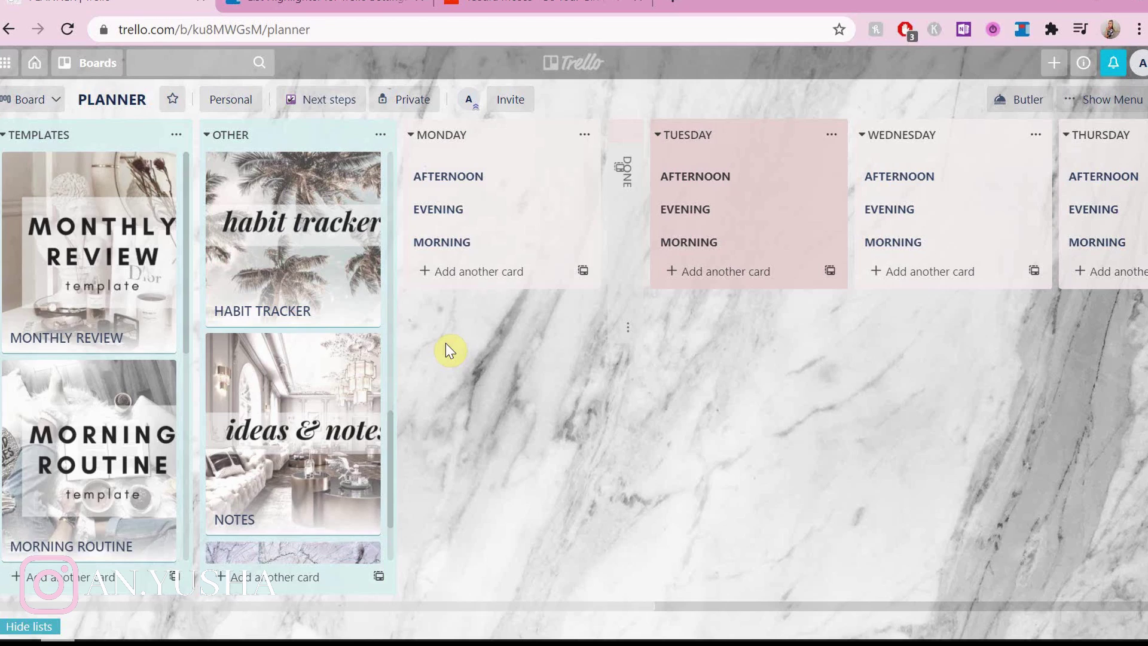
{"action": "scroll", "coordinate": [448, 350], "scroll_direction": "right", "scroll_amount": 2}
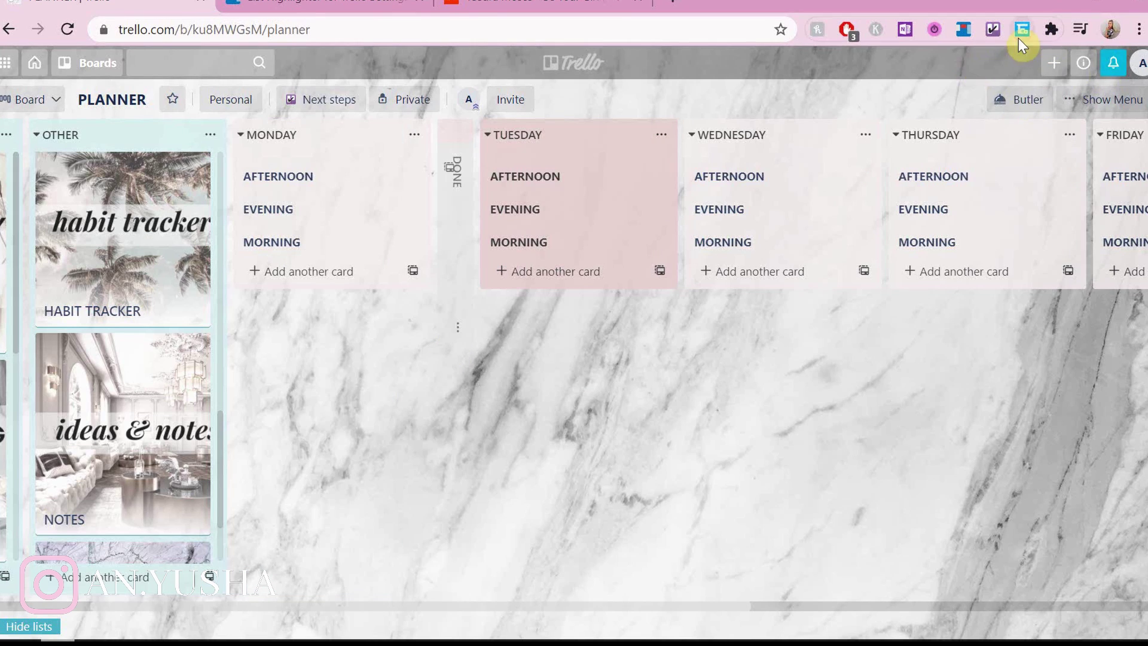
Visit the Trello Cards Optimizer site at trellocards.com/TCO from the toolbar icon.
{"action": "right_click", "coordinate": [1018, 38]}
{"action": "left_click", "coordinate": [996, 56]}
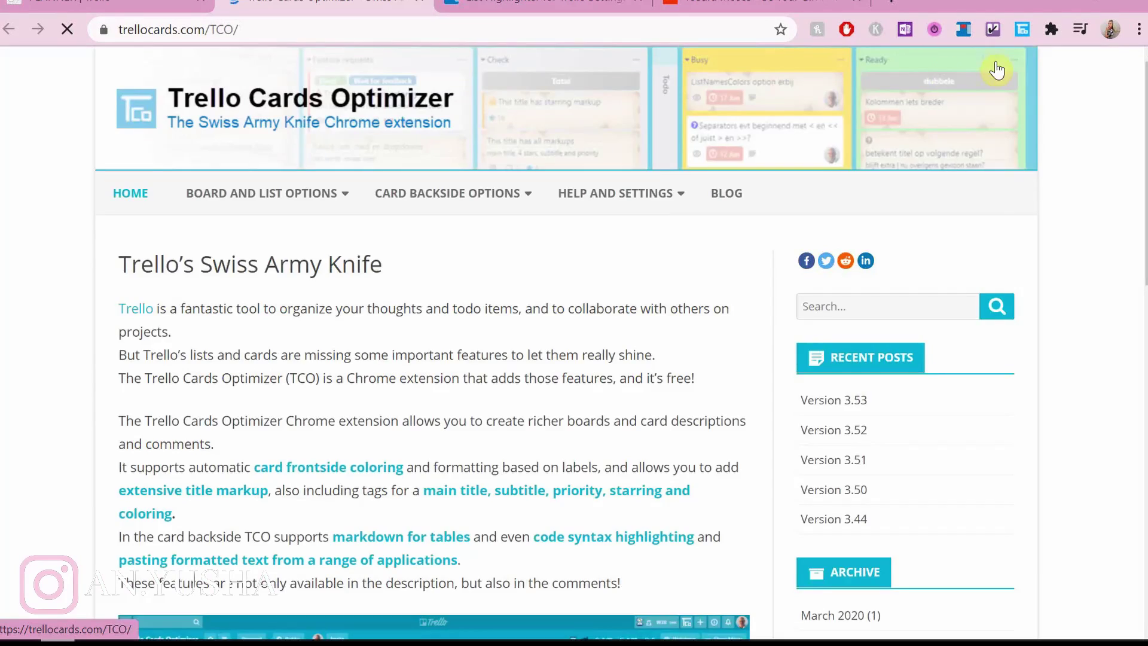
{"action": "scroll", "coordinate": [578, 314], "scroll_direction": "down", "scroll_amount": 3}
{"action": "scroll", "coordinate": [199, 272], "scroll_direction": "up", "scroll_amount": 1}
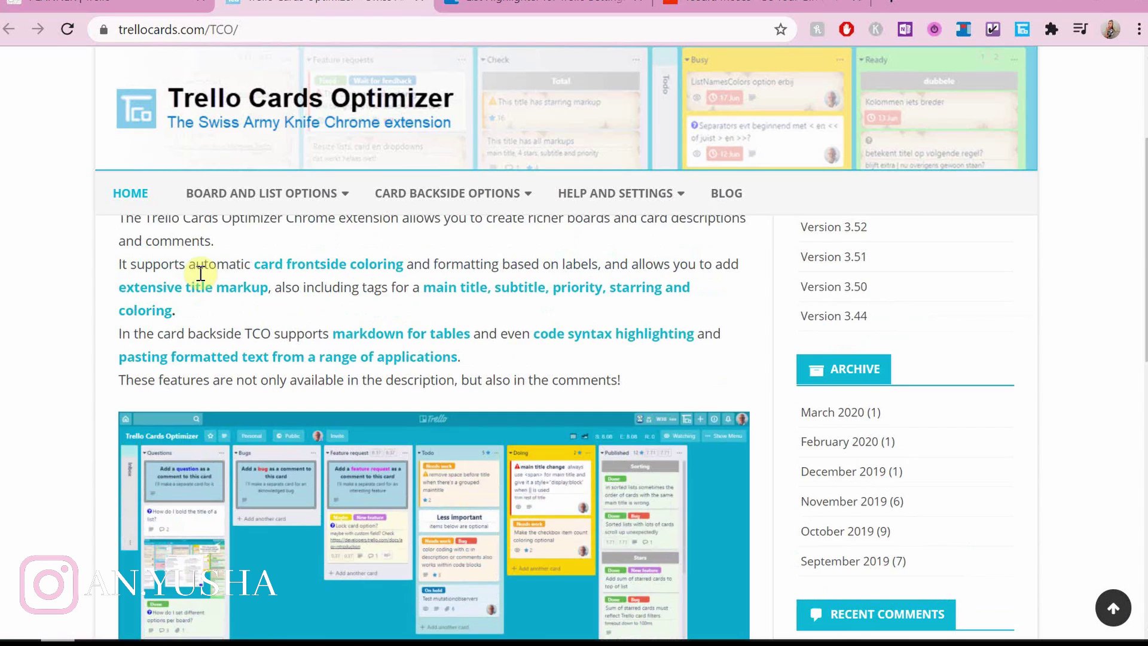
{"action": "scroll", "coordinate": [199, 280], "scroll_direction": "down", "scroll_amount": 5}
{"action": "scroll", "coordinate": [199, 277], "scroll_direction": "down", "scroll_amount": 2}
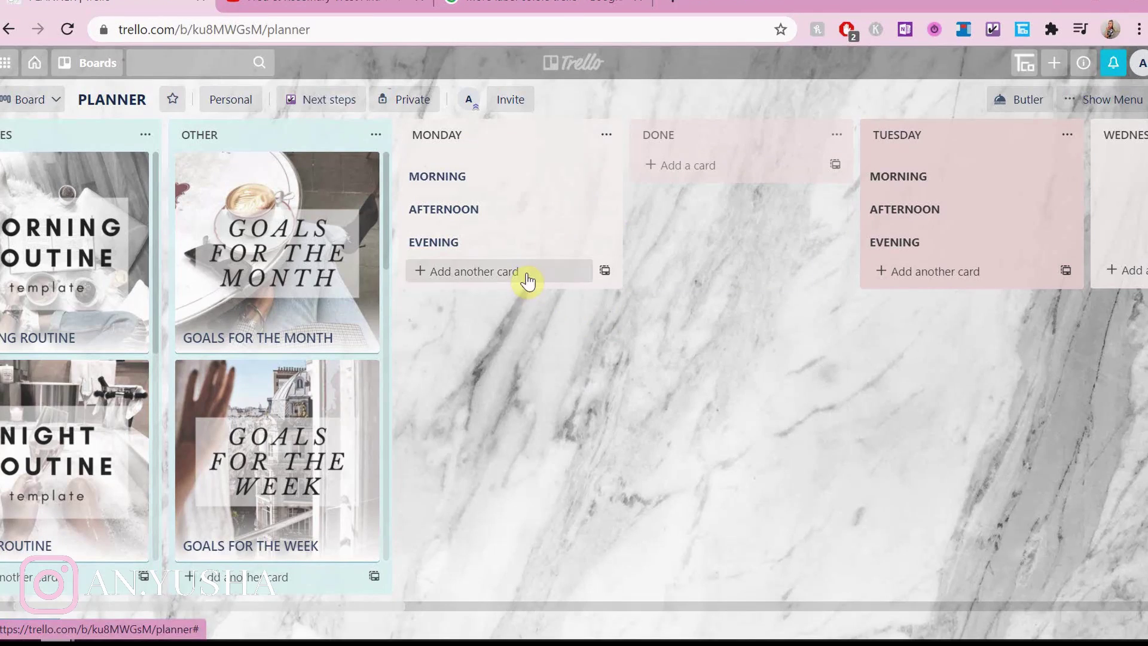
{"action": "left_click", "coordinate": [527, 272]}
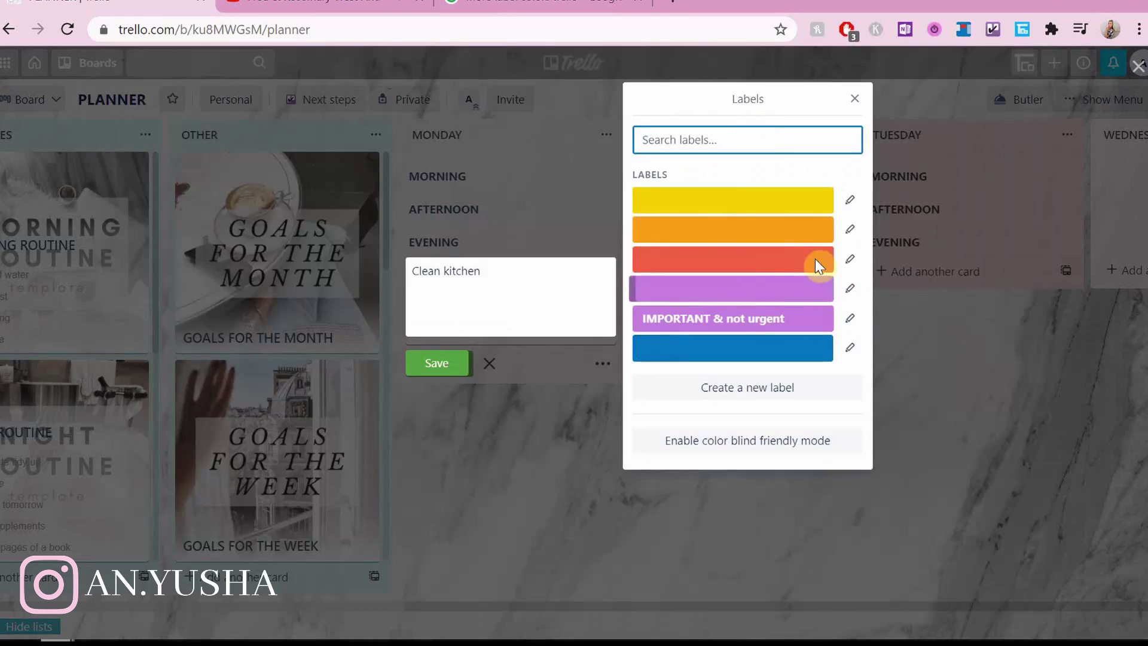
Rename the purple label to IMPORTANT & not urgent.
{"action": "left_click", "coordinate": [849, 288]}
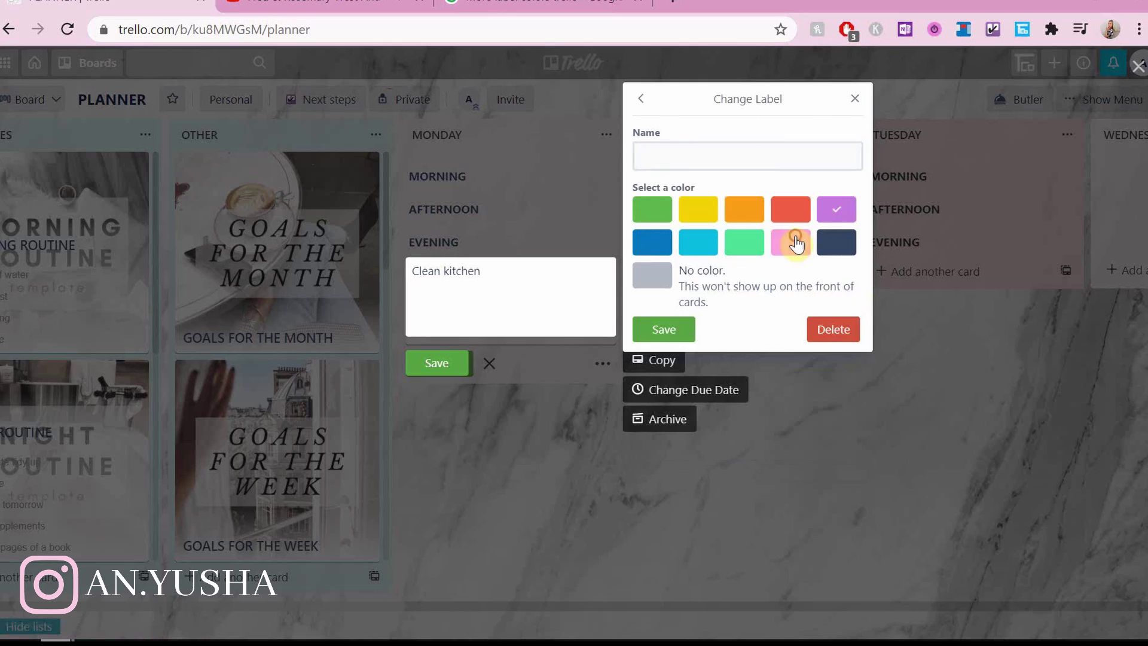
{"action": "type", "text": "IMPORTANT & not urgent"}
{"action": "left_click", "coordinate": [761, 221]}
{"action": "left_click", "coordinate": [661, 328]}
Rename the sky-blue label to not important & URGENT, keeping its colour.
{"action": "left_click", "coordinate": [850, 318]}
{"action": "left_click", "coordinate": [698, 242]}
{"action": "left_click", "coordinate": [736, 160]}
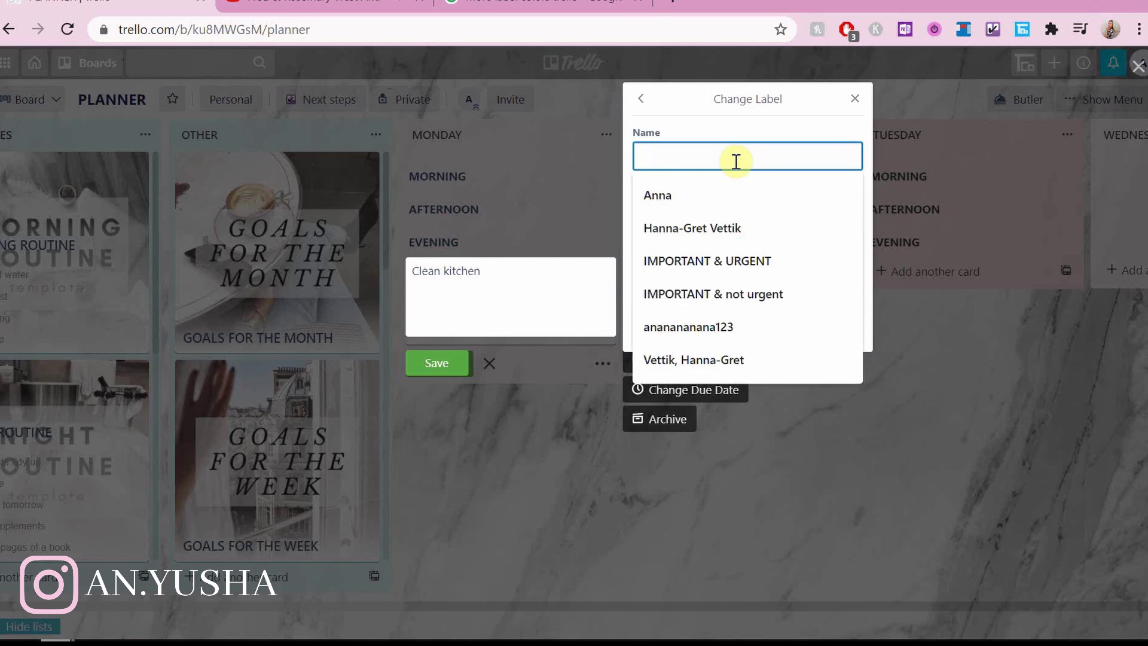
{"action": "type", "text": "ur"}
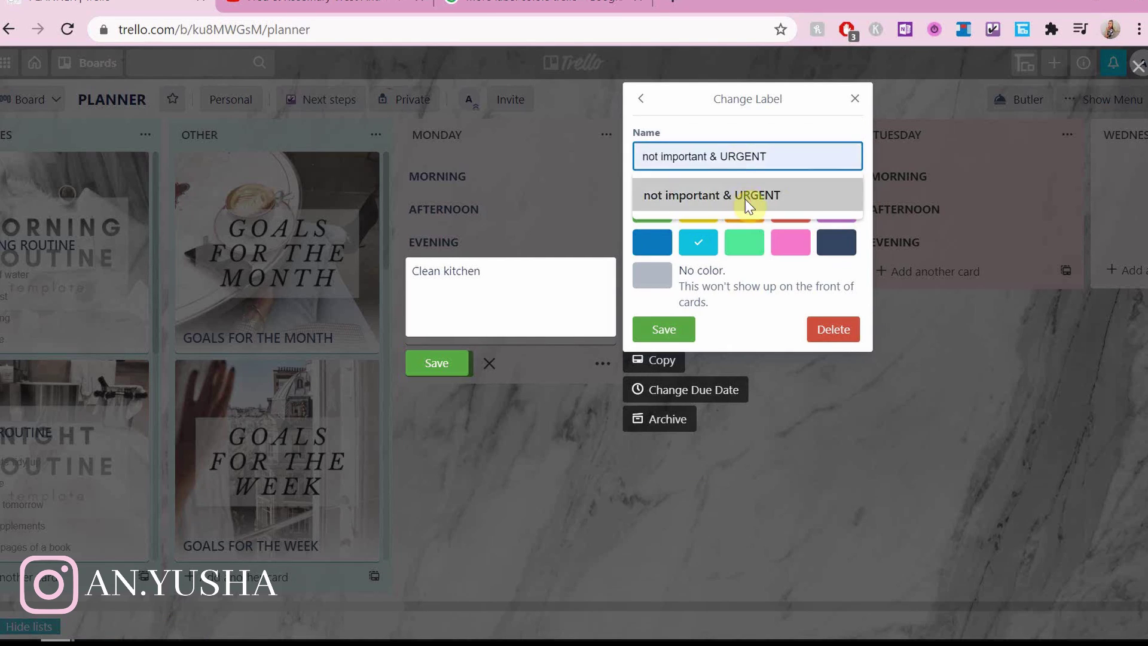
{"action": "left_click", "coordinate": [744, 195]}
{"action": "left_click", "coordinate": [668, 329]}
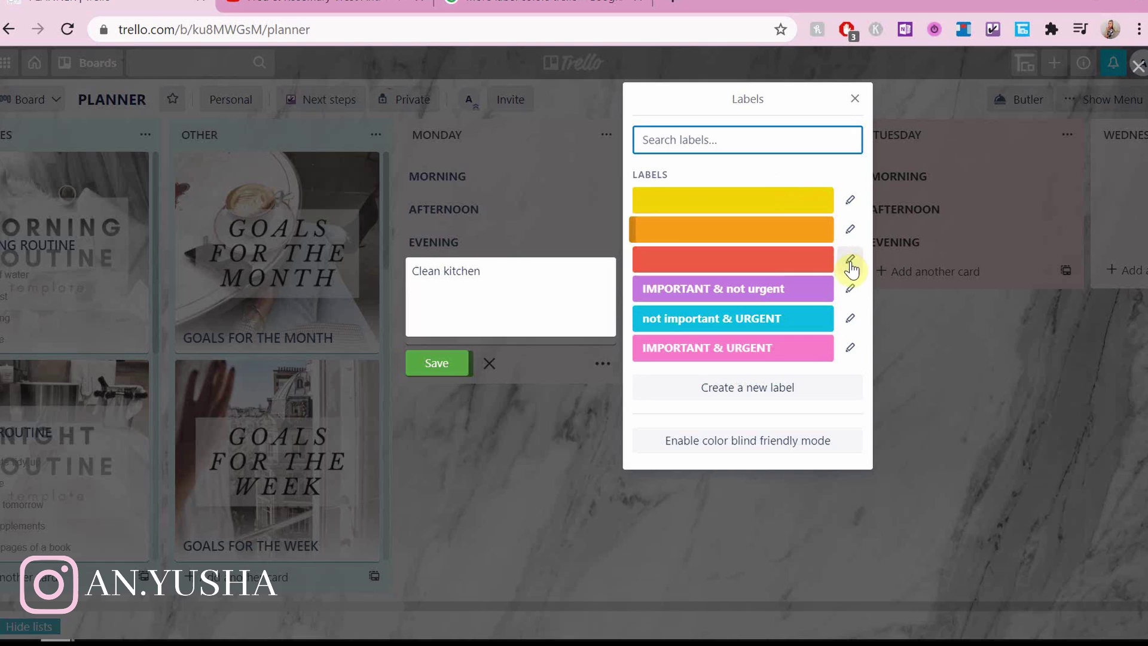
Rename the red label to SCHEDULED.
{"action": "left_click", "coordinate": [849, 258]}
{"action": "left_click", "coordinate": [722, 154]}
{"action": "type", "text": "SCHEDULED"}
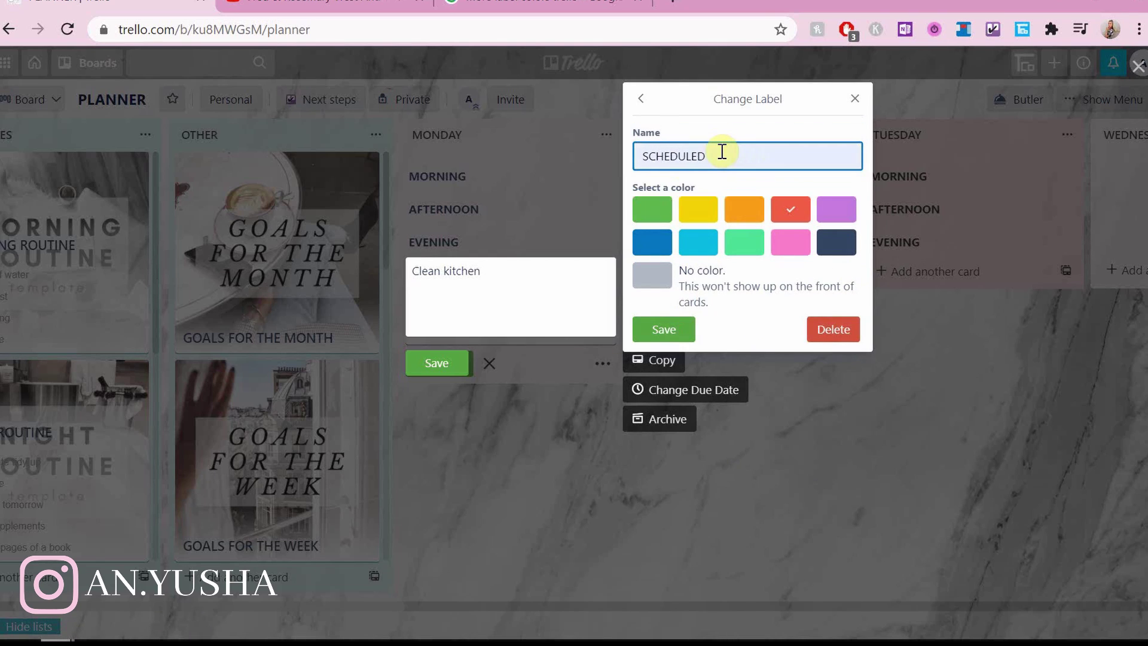
{"action": "left_click", "coordinate": [664, 332]}
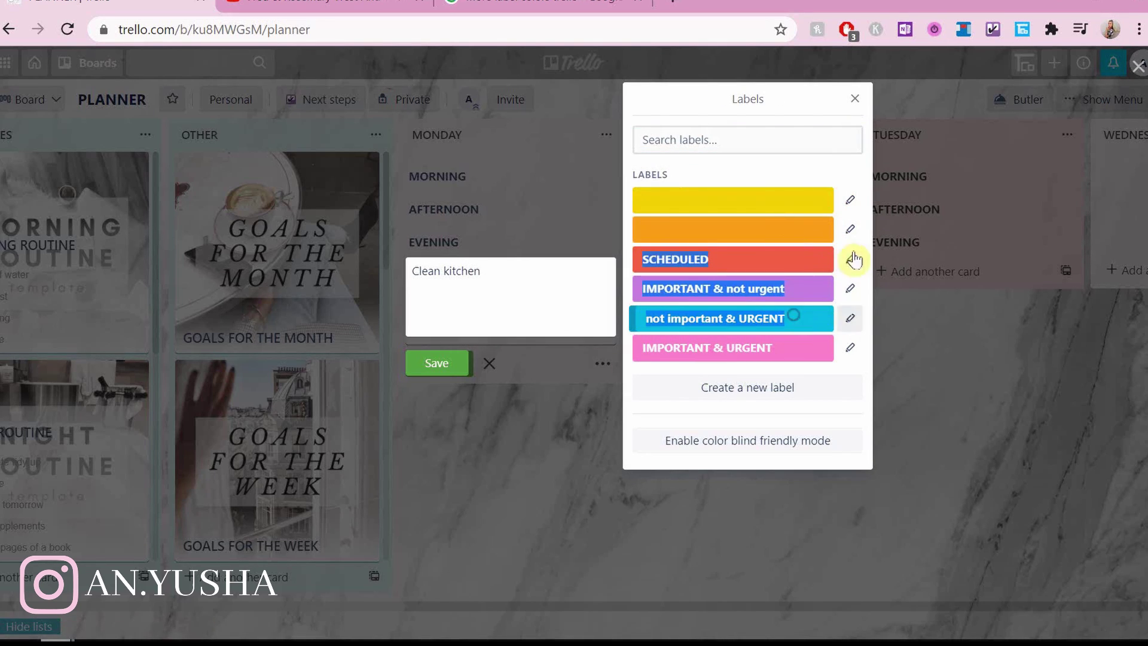
Turn the orange label into a navy one-clock emoji label.
{"action": "left_click", "coordinate": [850, 229]}
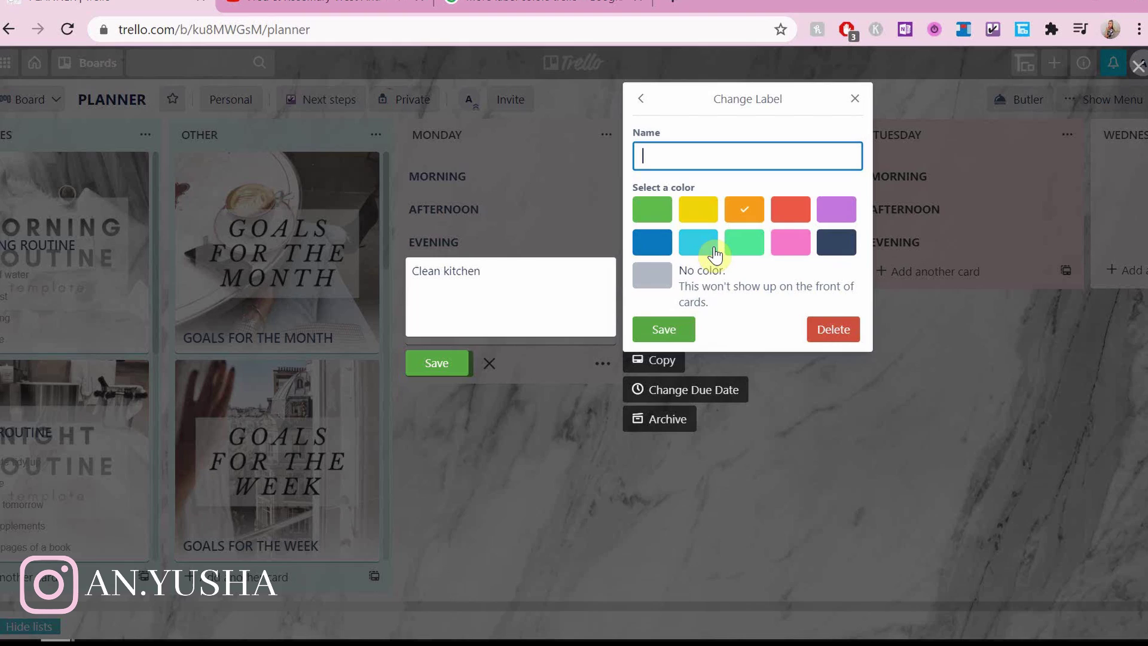
{"action": "left_click", "coordinate": [641, 98]}
{"action": "left_click", "coordinate": [850, 229]}
{"action": "right_click", "coordinate": [722, 154]}
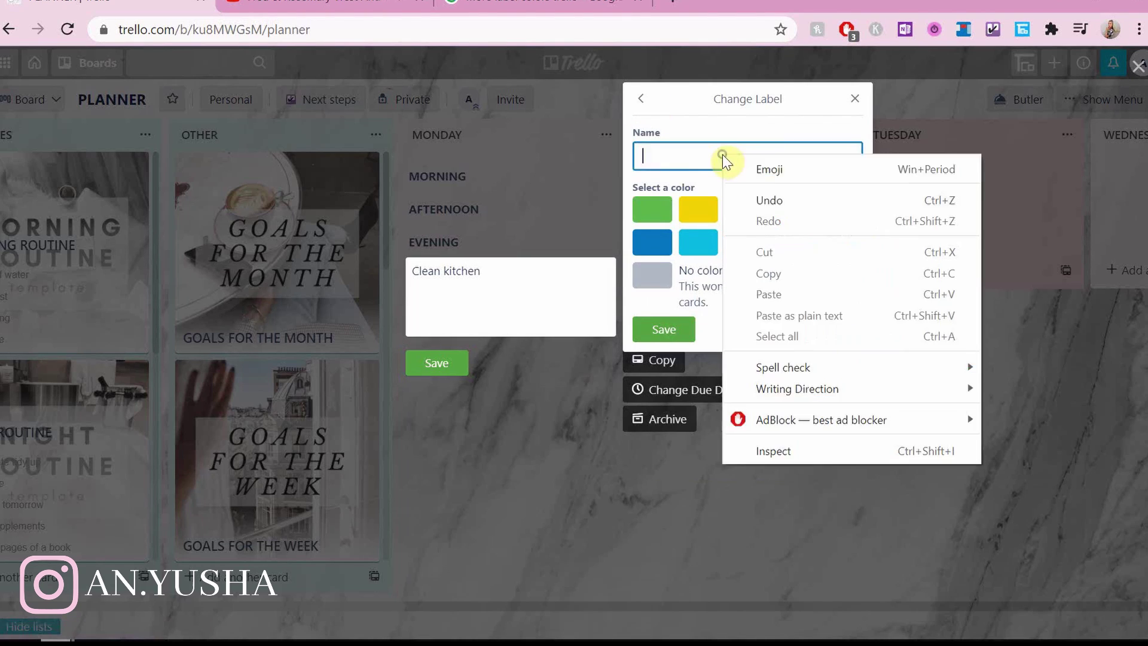
{"action": "left_click", "coordinate": [750, 171]}
{"action": "left_click", "coordinate": [703, 449]}
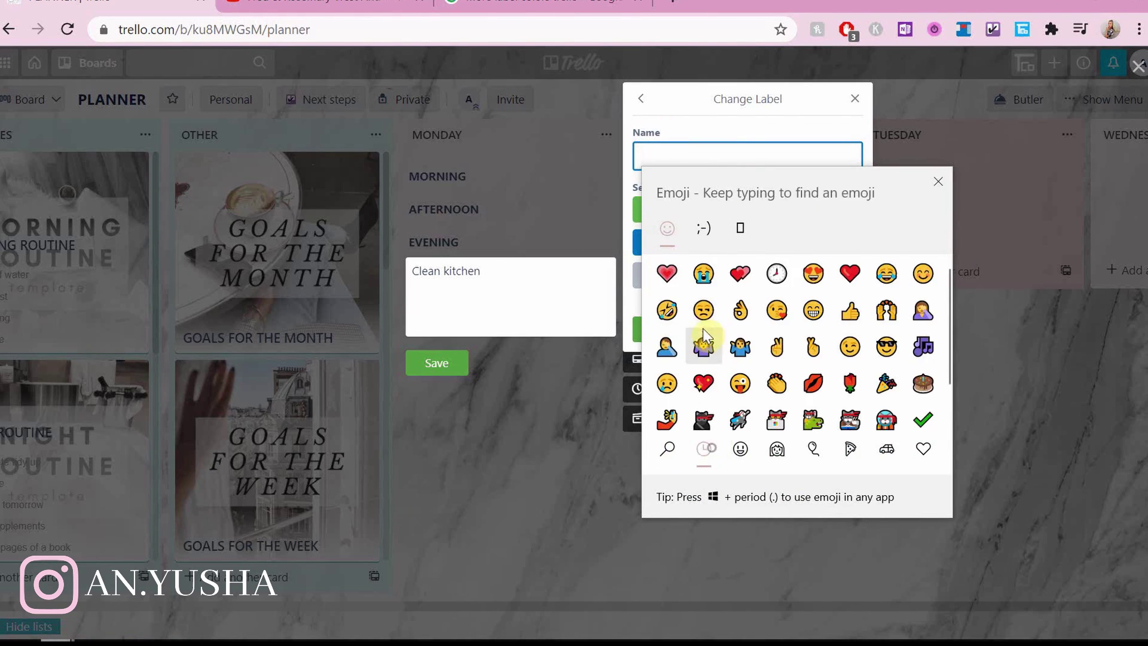
{"action": "left_click", "coordinate": [774, 278]}
{"action": "left_click", "coordinate": [737, 157]}
{"action": "left_click", "coordinate": [664, 329]}
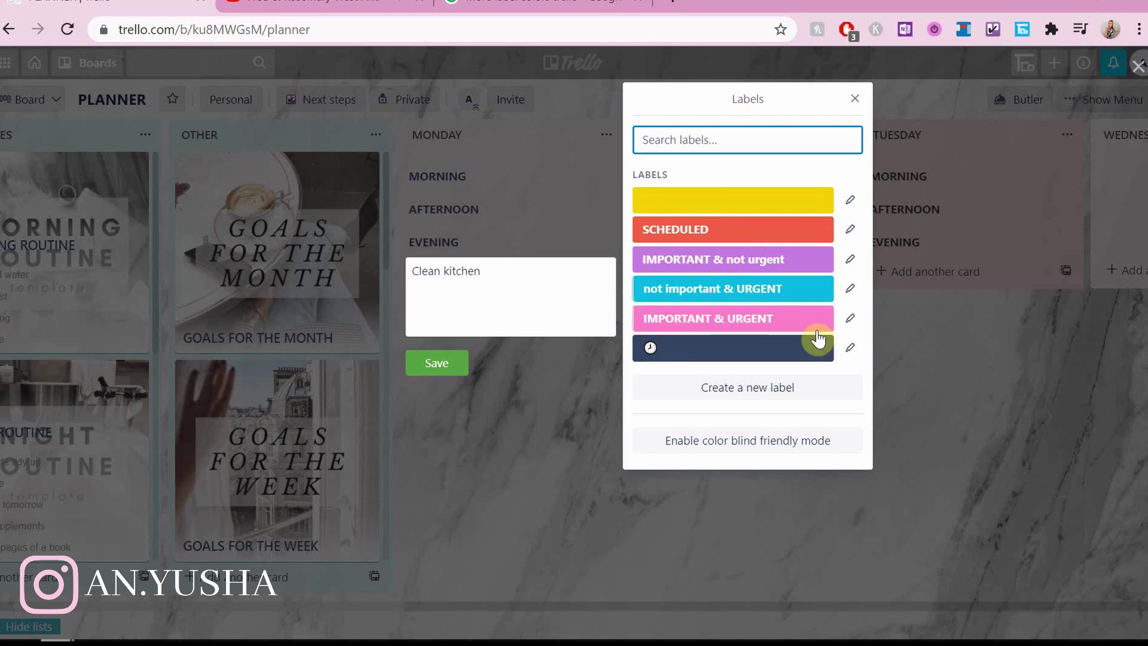
Delete the leftover yellow label after abandoning a second edit.
{"action": "left_click", "coordinate": [849, 229]}
{"action": "left_click", "coordinate": [699, 165]}
{"action": "right_click", "coordinate": [700, 165]}
{"action": "left_click", "coordinate": [640, 123]}
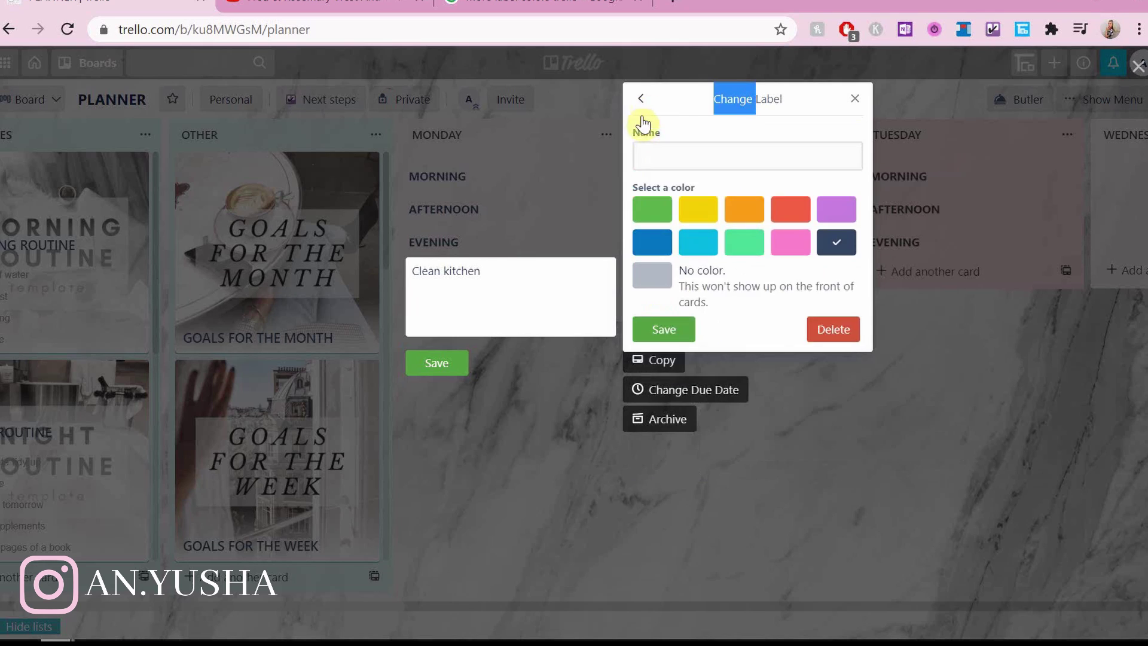
{"action": "left_click", "coordinate": [640, 99]}
{"action": "left_click", "coordinate": [849, 199]}
{"action": "left_click", "coordinate": [832, 329]}
{"action": "left_click", "coordinate": [777, 188]}
Create a navy two-clock emoji label.
{"action": "left_click", "coordinate": [779, 365]}
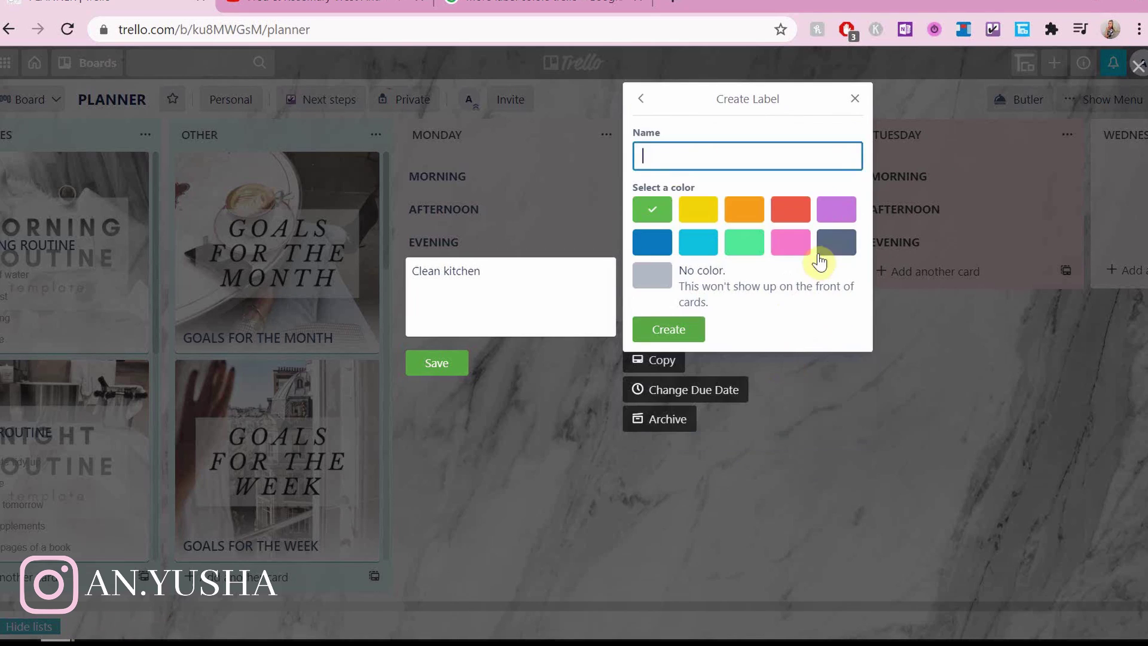
{"action": "right_click", "coordinate": [725, 149]}
{"action": "left_click", "coordinate": [751, 164]}
{"action": "left_click", "coordinate": [670, 271]}
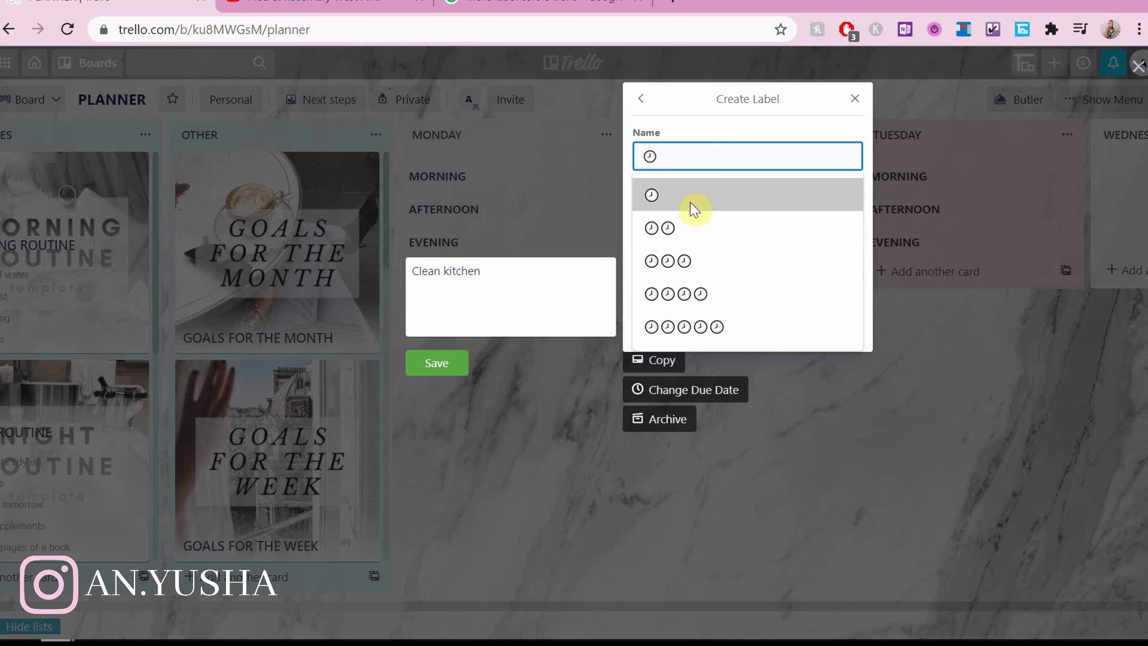
{"action": "left_click", "coordinate": [692, 225]}
{"action": "left_click", "coordinate": [687, 330]}
Create a navy label and rename it with three clock emojis.
{"action": "left_click", "coordinate": [832, 388]}
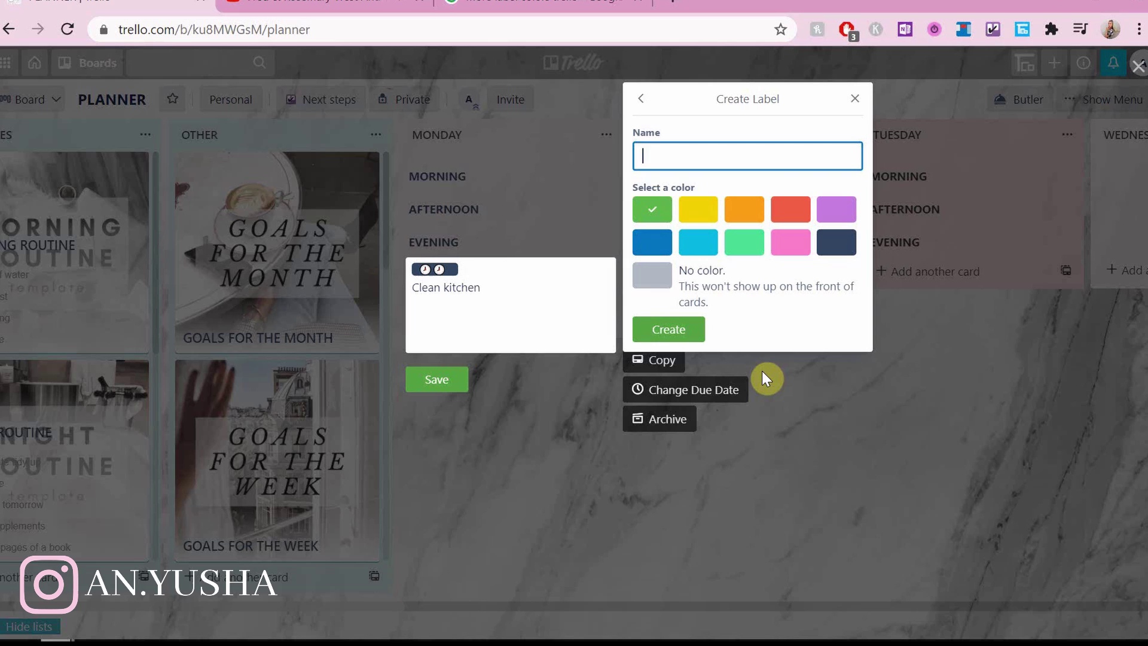
{"action": "left_click", "coordinate": [835, 243]}
{"action": "left_click", "coordinate": [669, 329]}
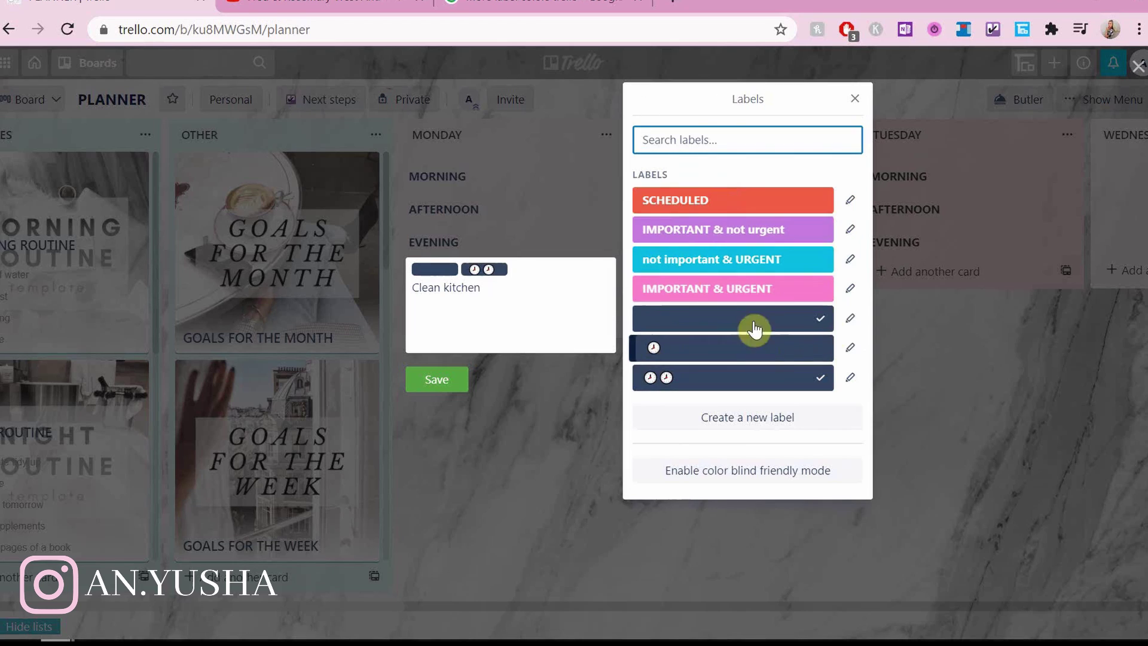
{"action": "left_click", "coordinate": [767, 318]}
{"action": "left_click", "coordinate": [849, 318]}
{"action": "right_click", "coordinate": [697, 149]}
{"action": "left_click", "coordinate": [743, 162]}
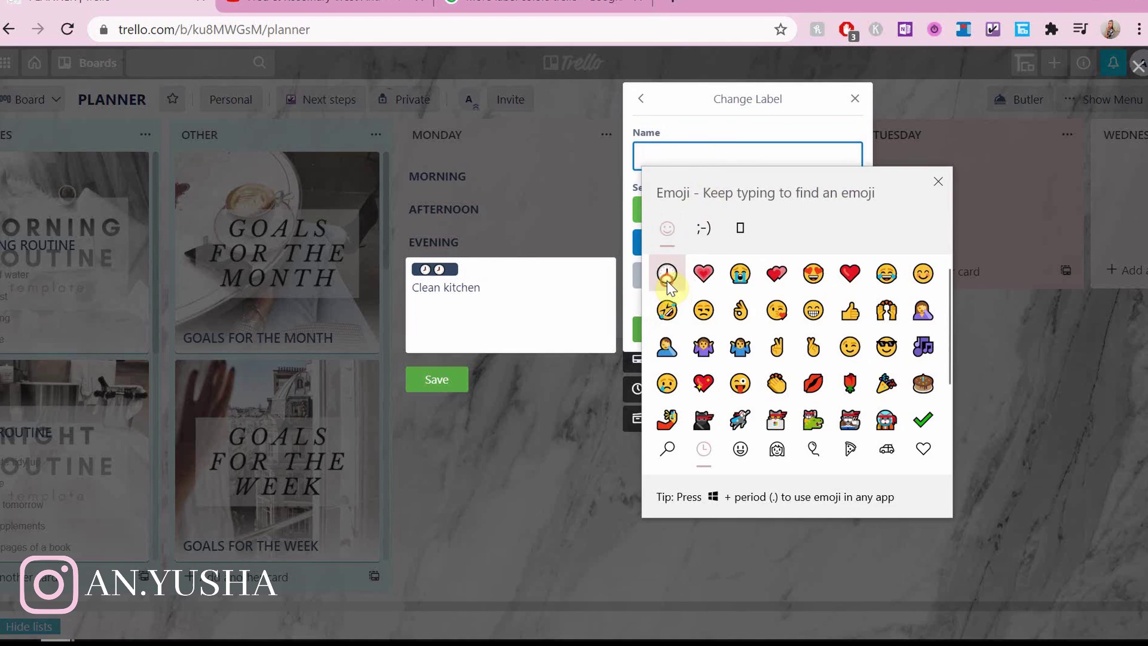
{"action": "double_click", "coordinate": [667, 273]}
{"action": "left_click", "coordinate": [669, 329]}
Create a navy four-clock emoji label.
{"action": "left_click", "coordinate": [789, 424]}
{"action": "left_click", "coordinate": [836, 243]}
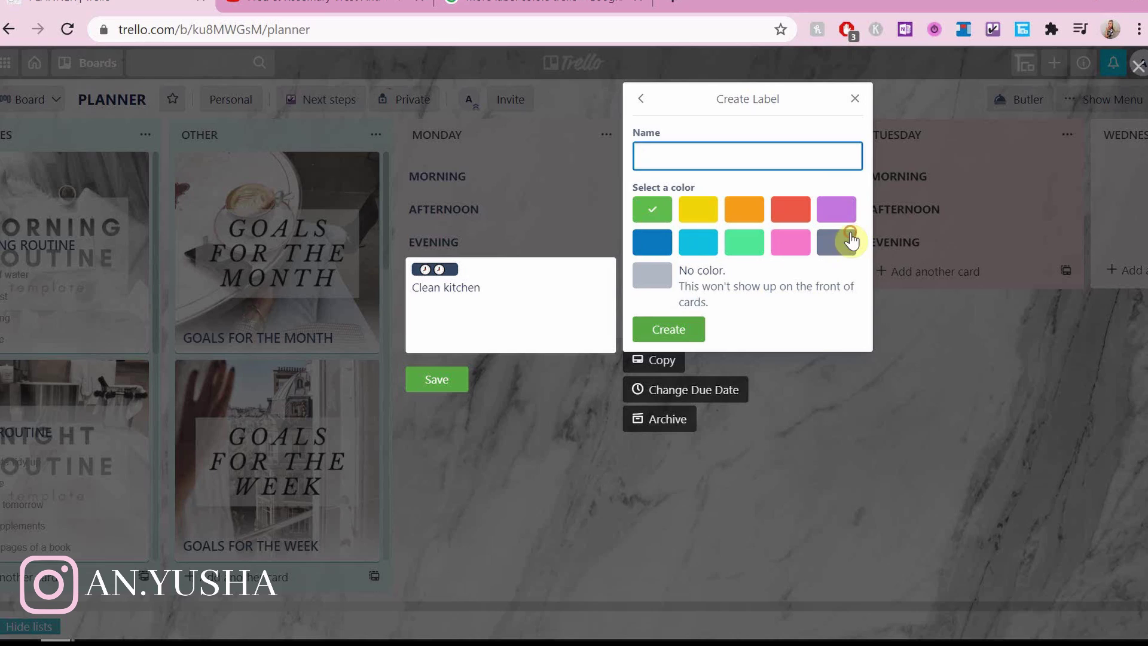
{"action": "right_click", "coordinate": [641, 153]}
{"action": "left_click", "coordinate": [661, 167]}
{"action": "left_click", "coordinate": [666, 200]}
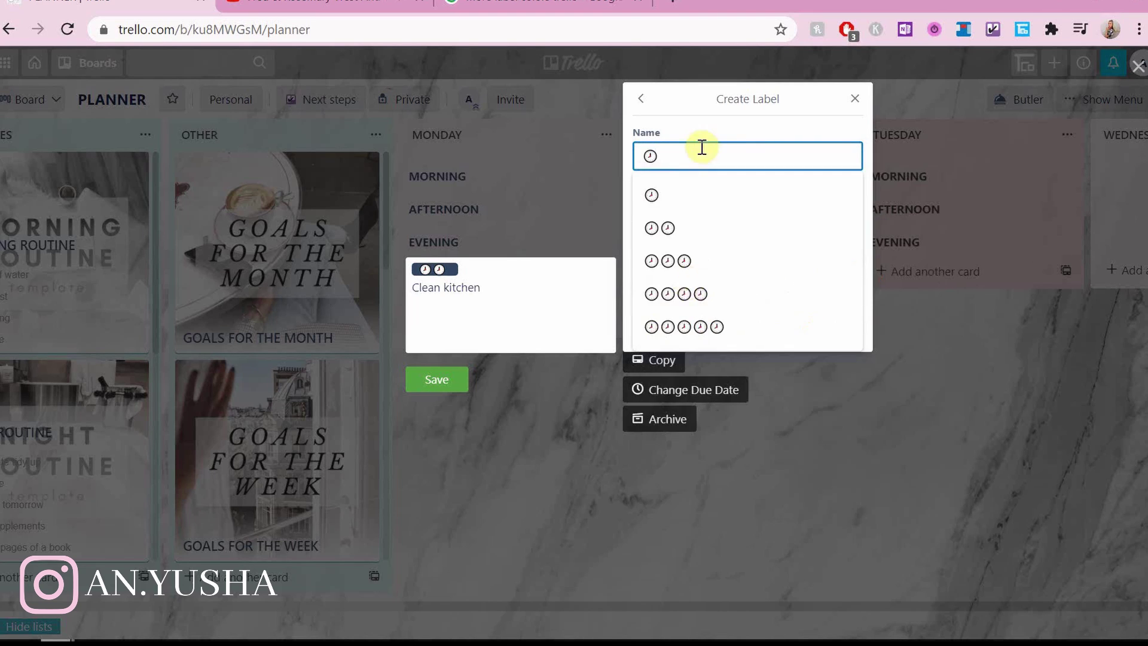
{"action": "left_click", "coordinate": [668, 326]}
{"action": "left_click", "coordinate": [642, 341]}
Create a navy five-clock emoji label.
{"action": "left_click", "coordinate": [759, 444]}
{"action": "left_click", "coordinate": [836, 242]}
{"action": "right_click", "coordinate": [678, 153]}
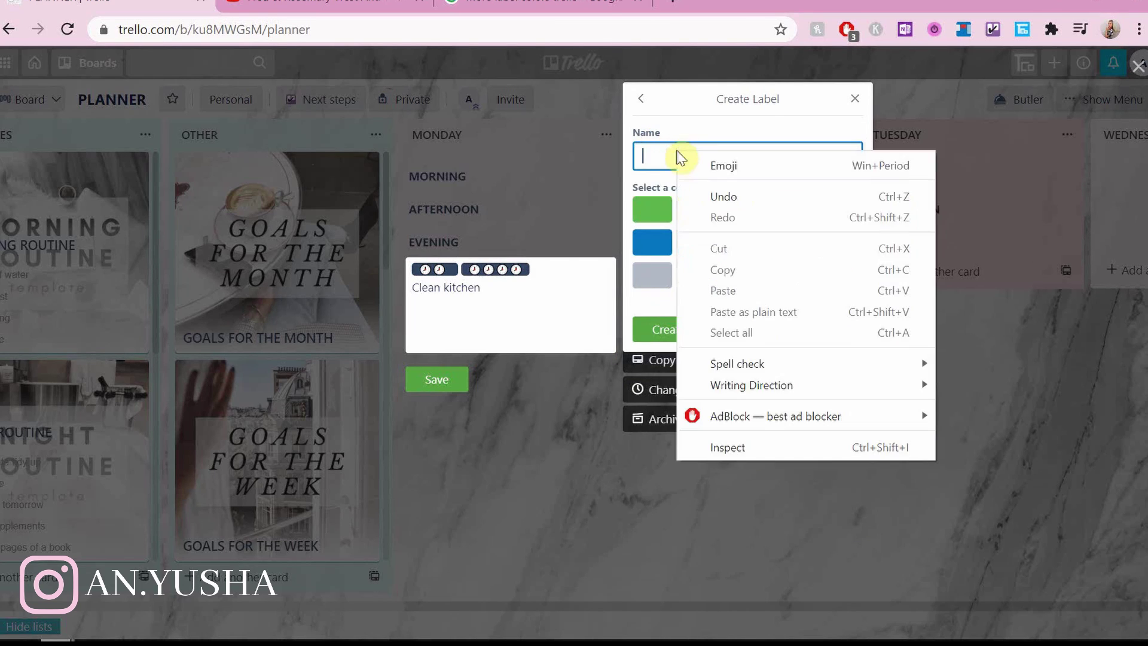
{"action": "left_click", "coordinate": [653, 169]}
{"action": "left_click", "coordinate": [666, 274]}
{"action": "left_click", "coordinate": [723, 154]}
{"action": "left_click", "coordinate": [836, 238]}
{"action": "left_click", "coordinate": [664, 328]}
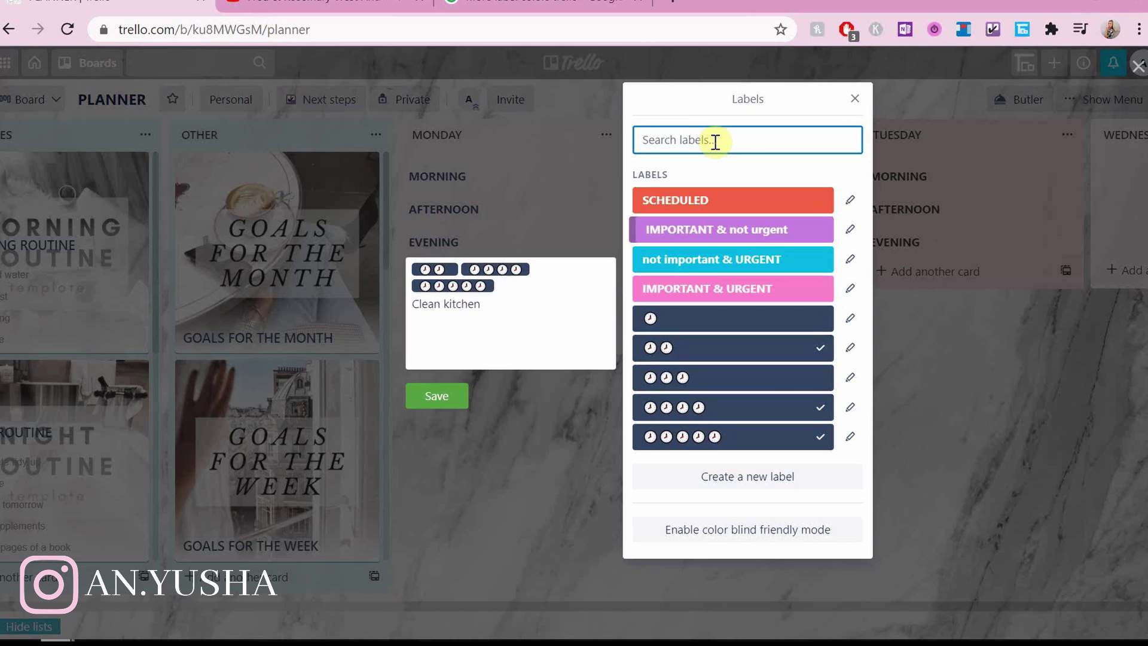
Leave Clean kitchen tagged only not important & URGENT and two clocks.
{"action": "left_click", "coordinate": [833, 357]}
{"action": "left_click", "coordinate": [819, 409]}
{"action": "left_click", "coordinate": [820, 436]}
{"action": "left_click", "coordinate": [744, 259]}
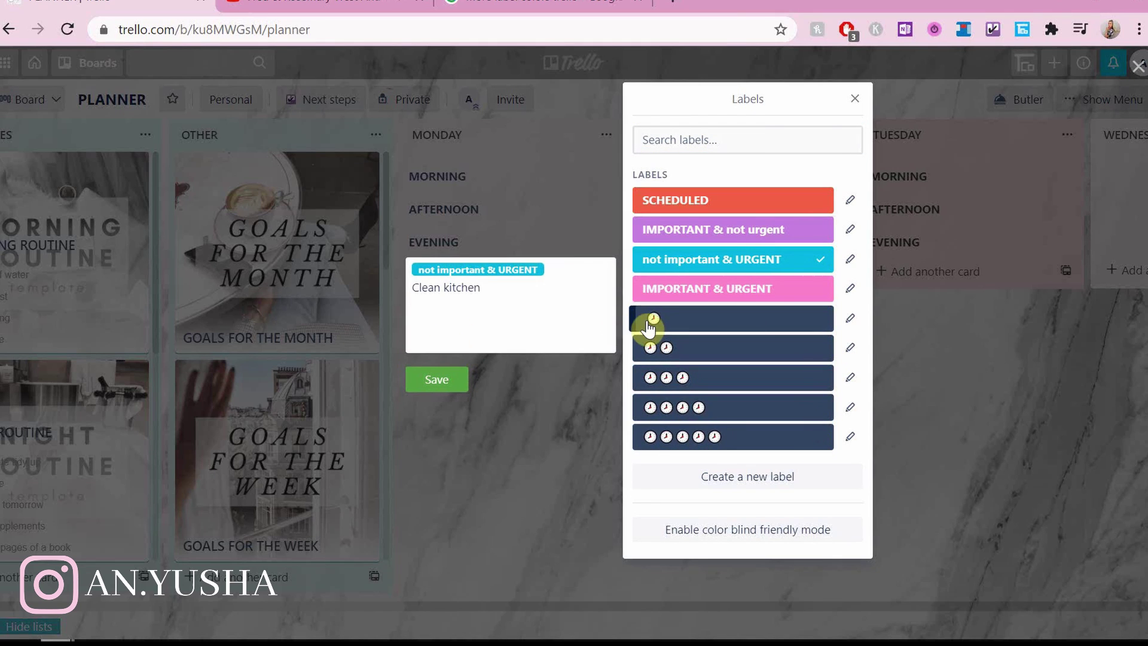
{"action": "left_click", "coordinate": [642, 357]}
{"action": "left_click", "coordinate": [439, 383]}
Add a checklist to Clean kitchen with wash dishes, clean sink and wipe counters.
{"action": "left_click", "coordinate": [478, 284]}
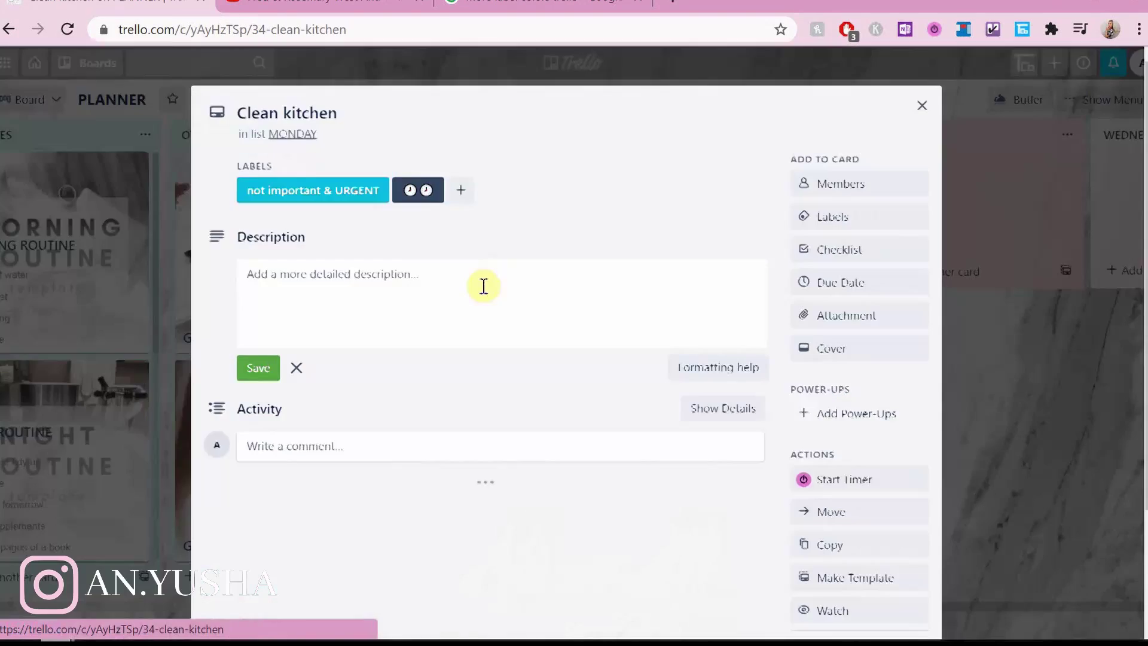
{"action": "left_click", "coordinate": [825, 251]}
{"action": "key", "text": "Return"}
{"action": "type", "text": "wash dishes"}
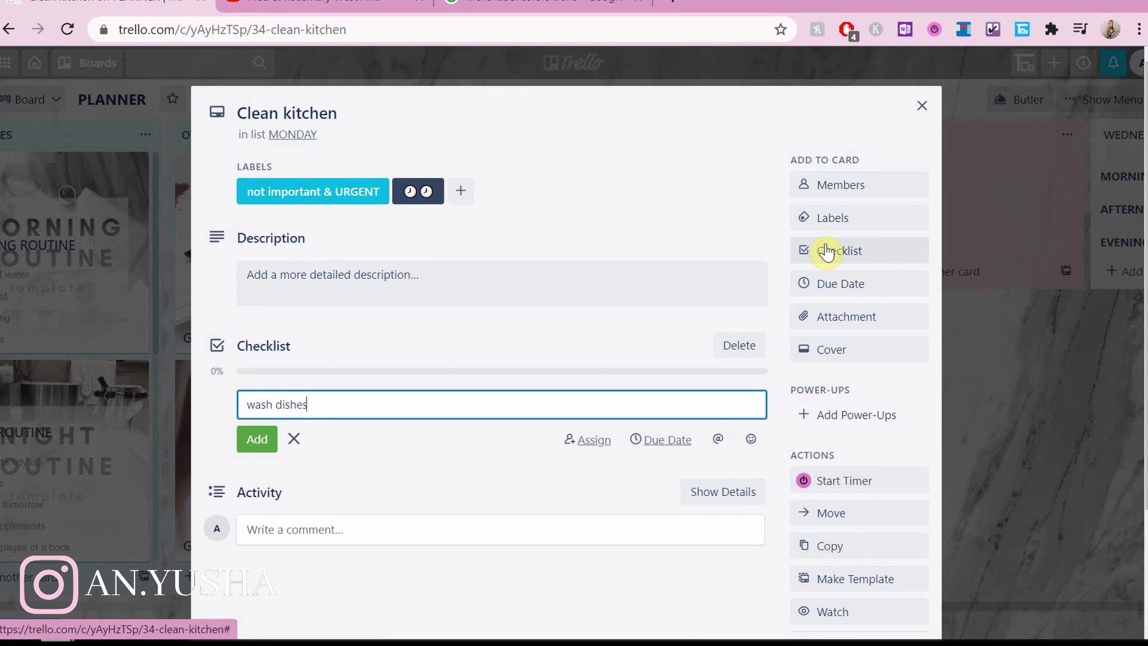
{"action": "key", "text": "Return"}
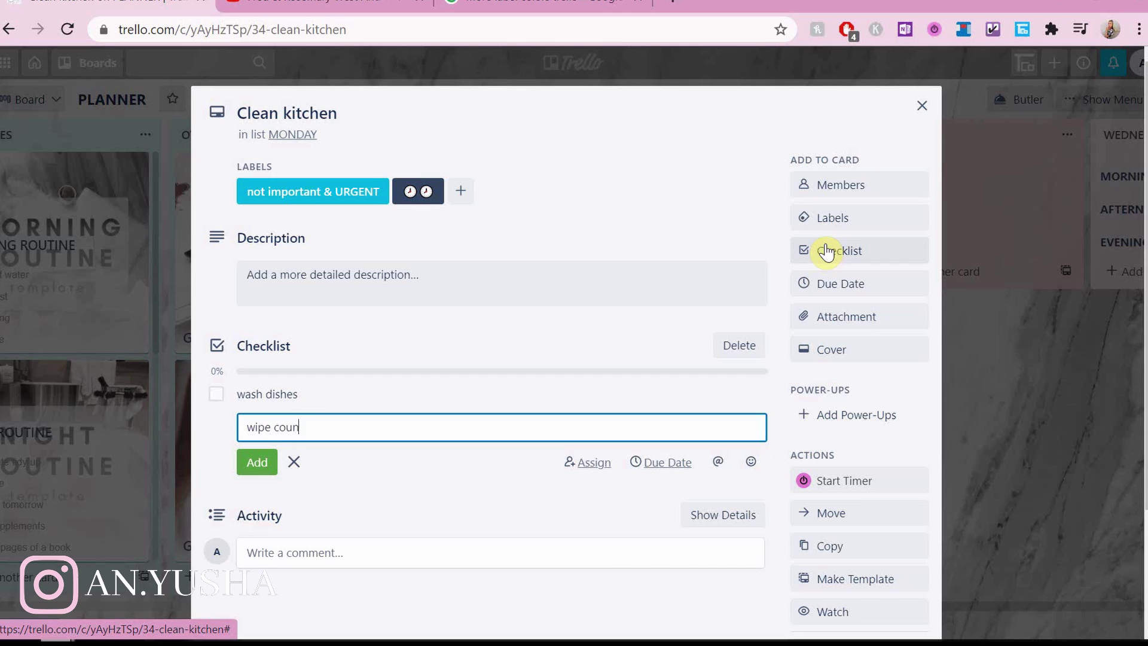
{"action": "type", "text": "ink"}
{"action": "key", "text": "Return"}
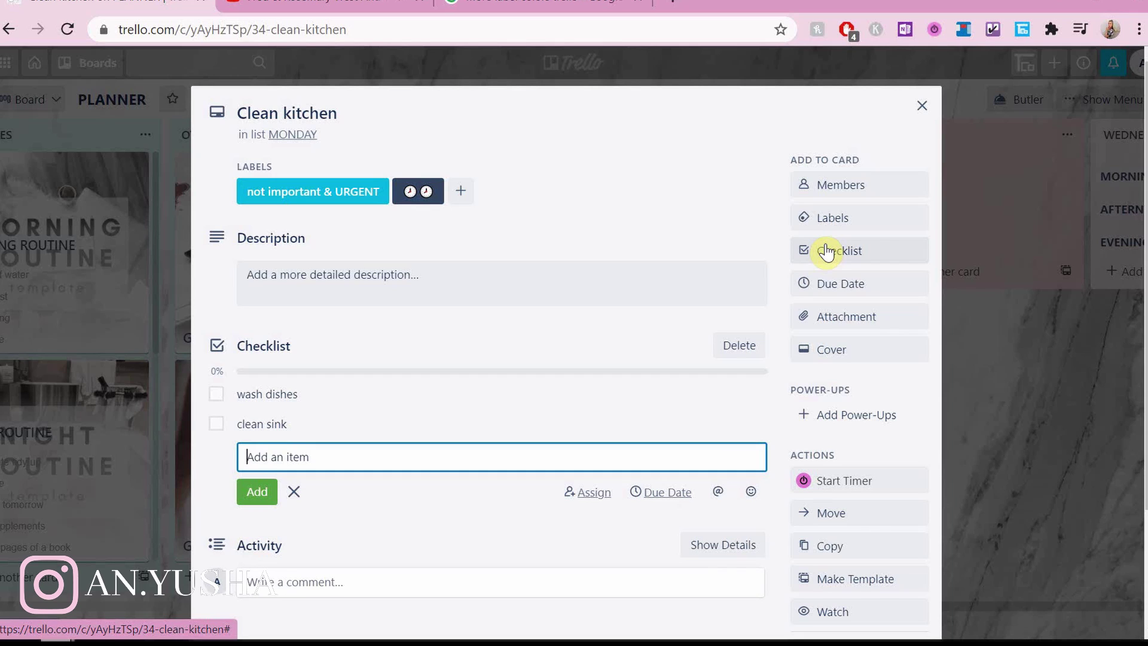
{"action": "type", "text": "ters"}
{"action": "key", "text": "Return"}
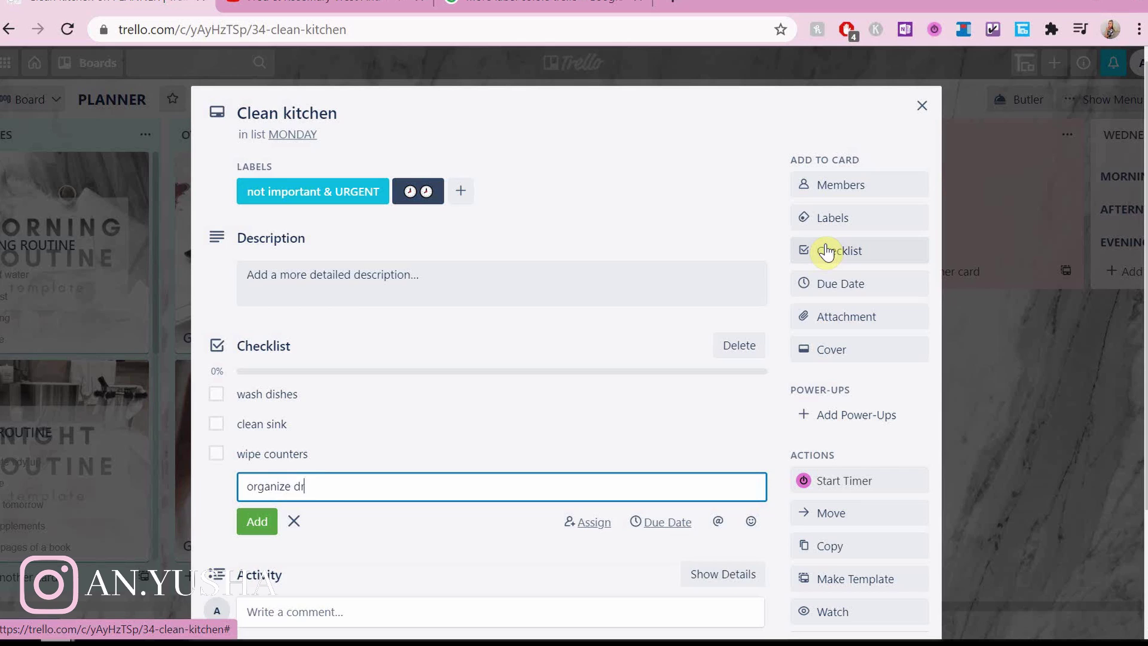
{"action": "type", "text": "awers"}
Add organize drawers, clean fridge and wipe cabinets to the checklist.
{"action": "key", "text": "Return"}
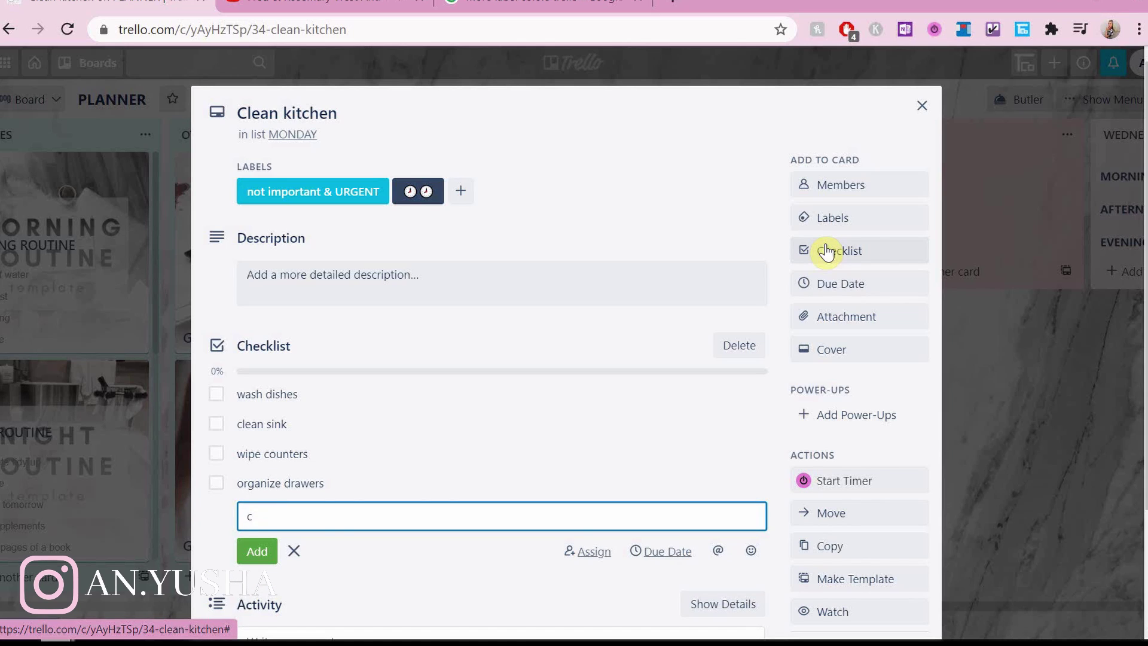
{"action": "type", "text": "wipe cabinets"}
{"action": "key", "text": "Return"}
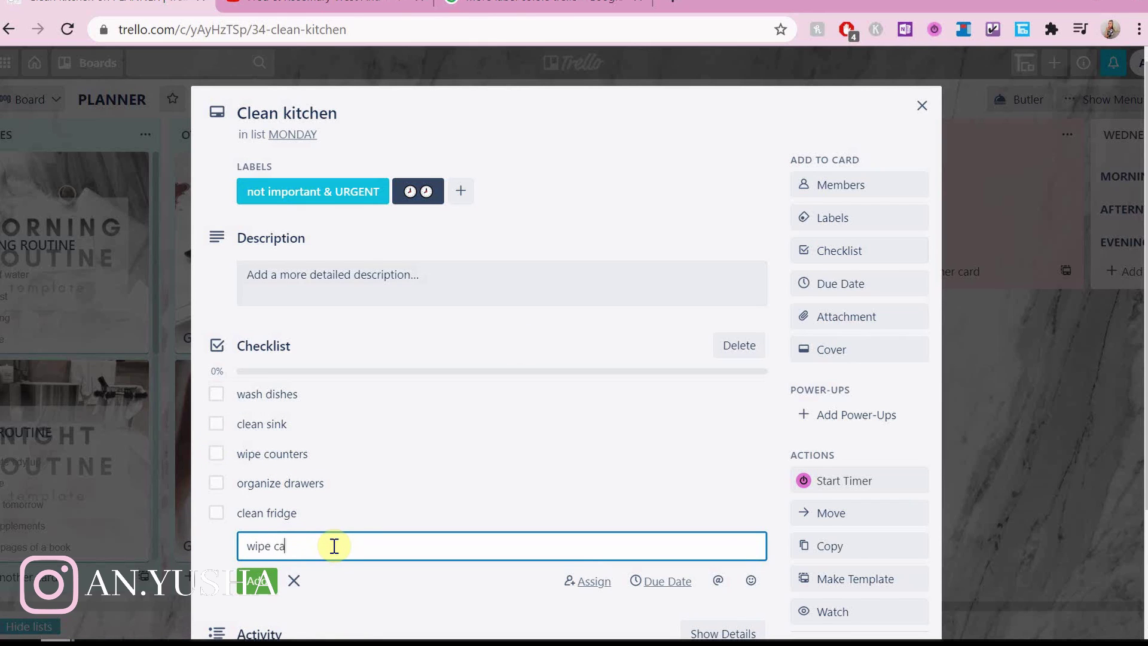
{"action": "key", "text": "Return"}
{"action": "key", "text": "Escape"}
{"action": "left_click", "coordinate": [922, 105]}
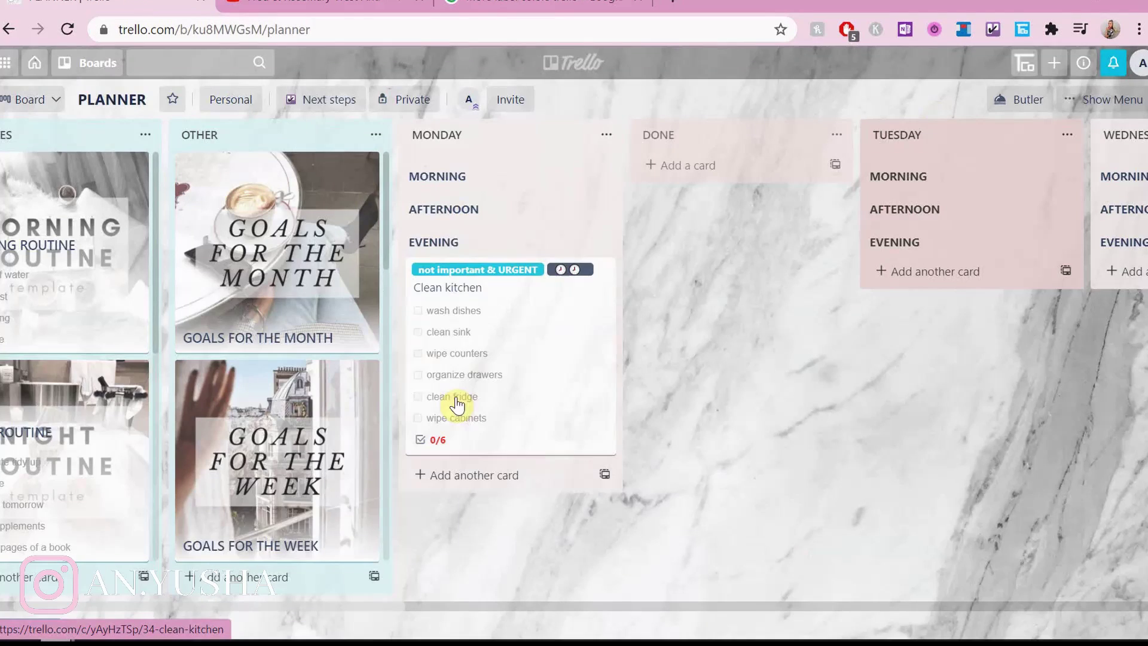